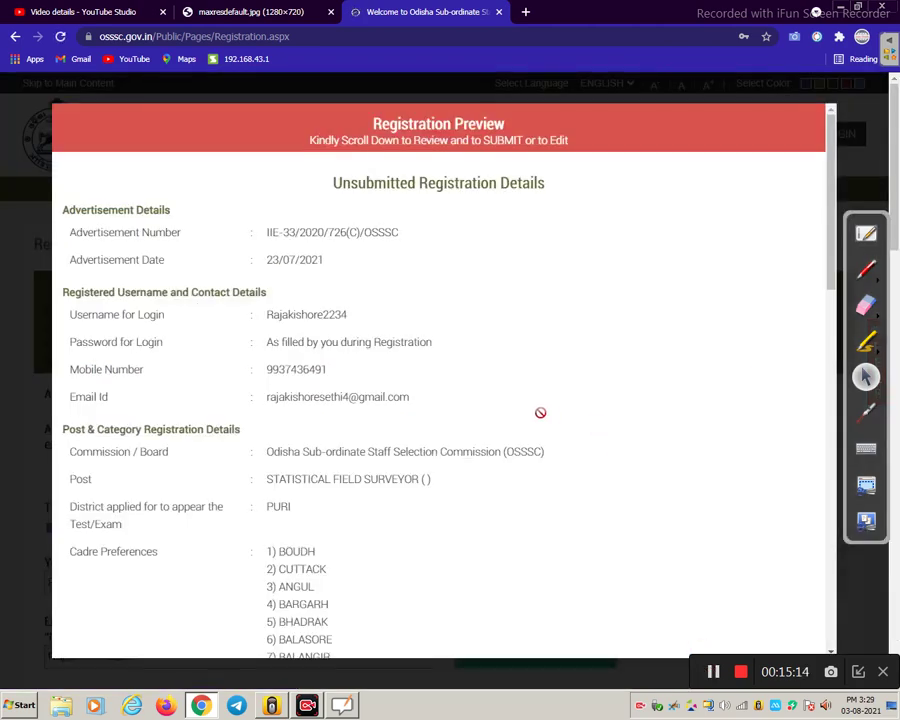
- Review the Registration Preview to its end and submit the Statistical Field Surveyor registration
scroll(539, 412, "down", 2)
scroll(508, 400, "up", 2)
scroll(294, 273, "down", 1)
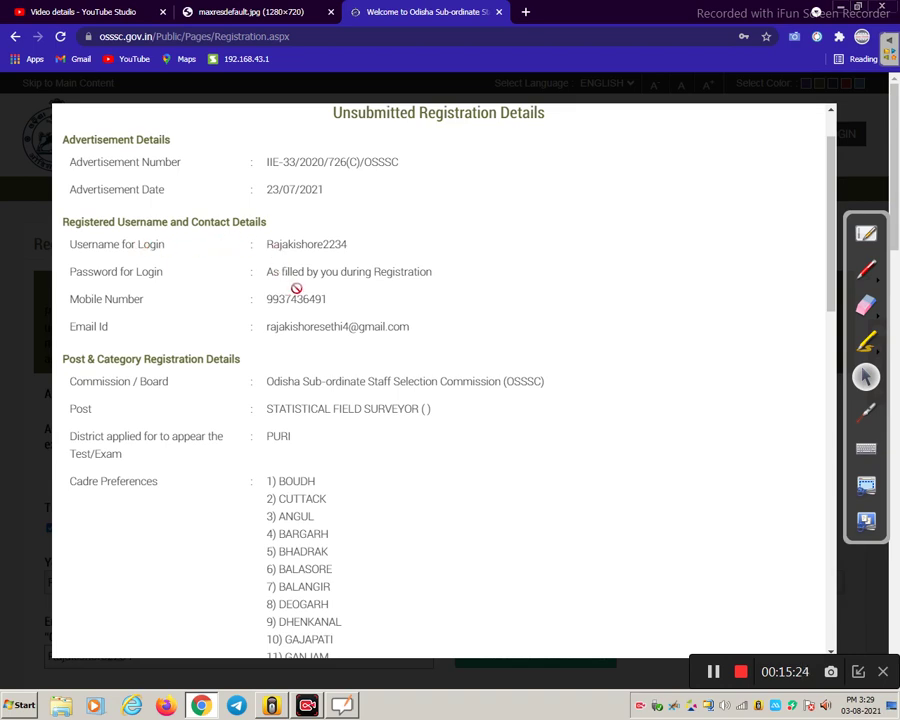
scroll(295, 290, "down", 1)
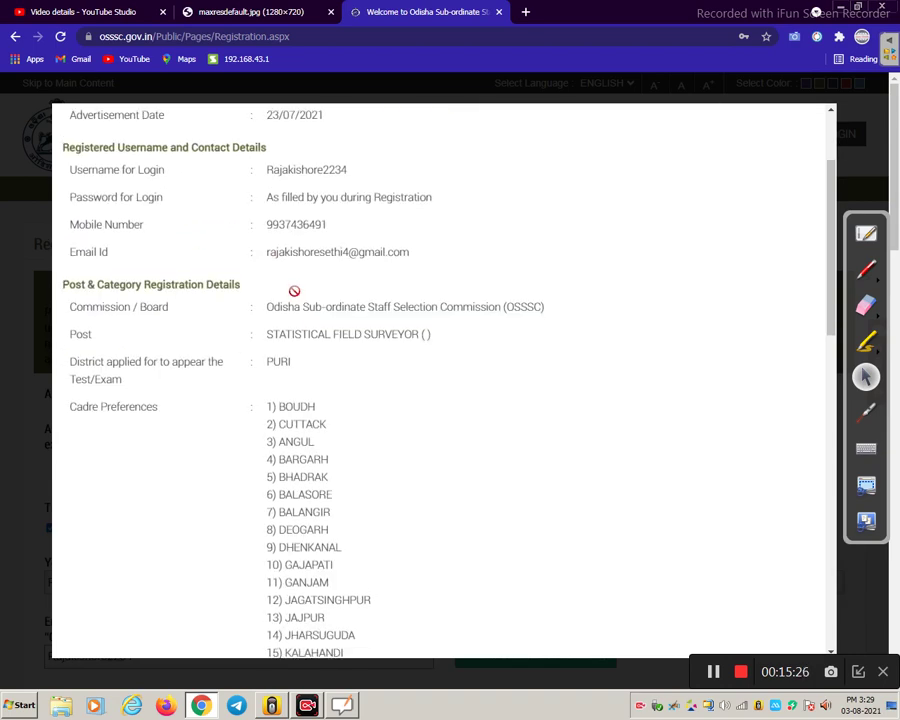
scroll(294, 290, "down", 4)
scroll(316, 309, "down", 5)
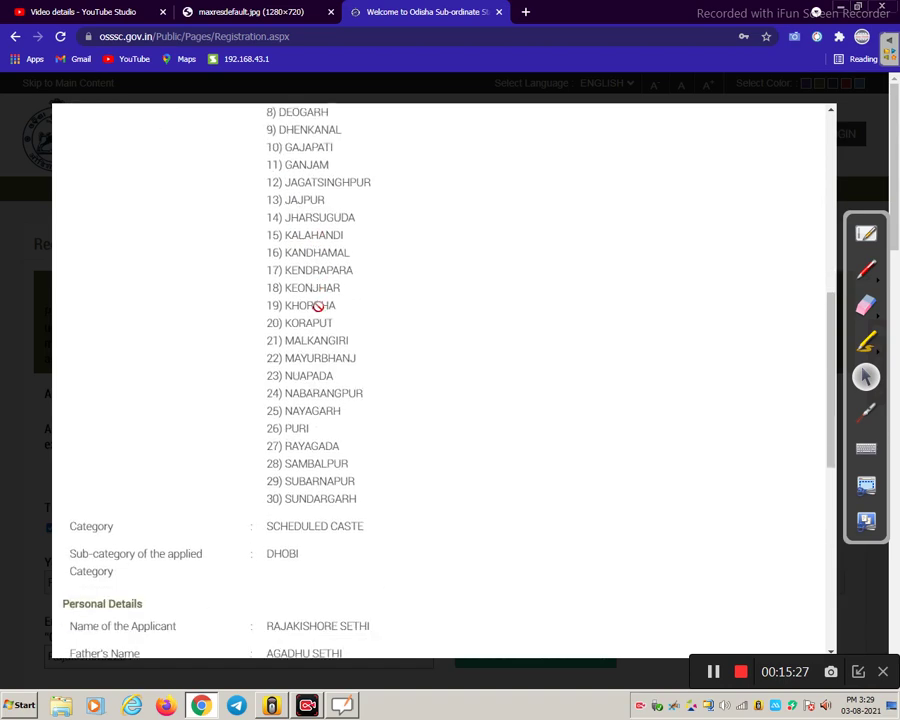
scroll(316, 361, "down", 5)
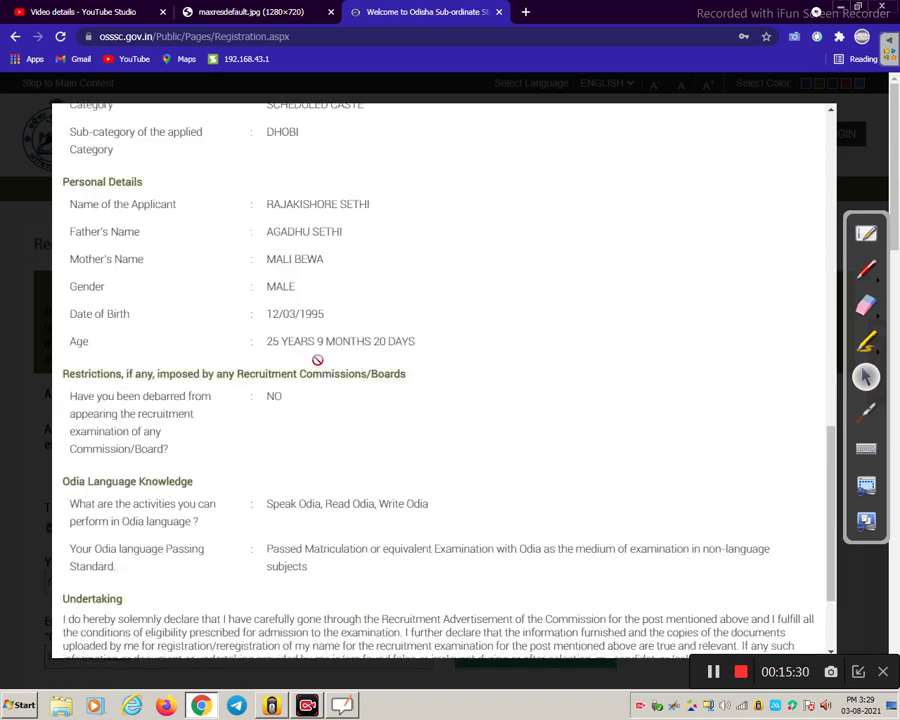
scroll(317, 360, "down", 2)
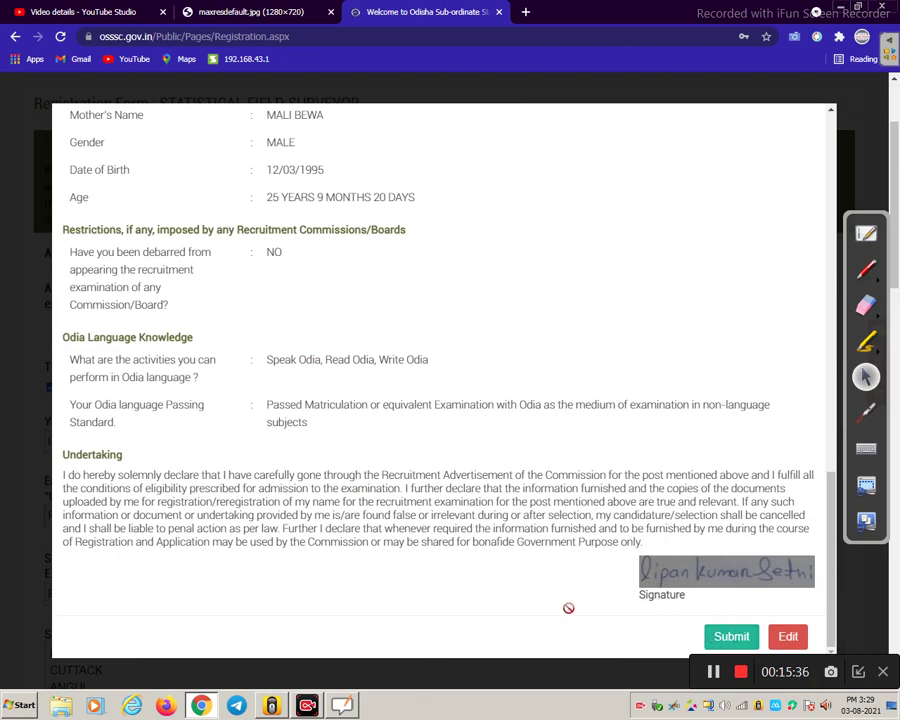
left_click(741, 637)
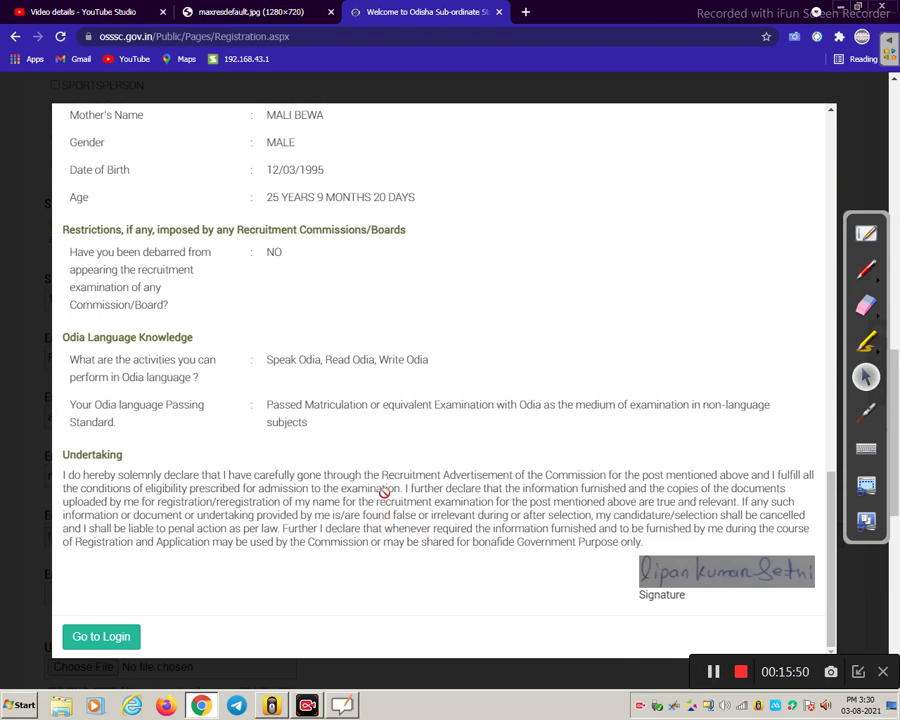
- Return to the login page and sign in with the applicant's username, password and captcha
left_click(112, 637)
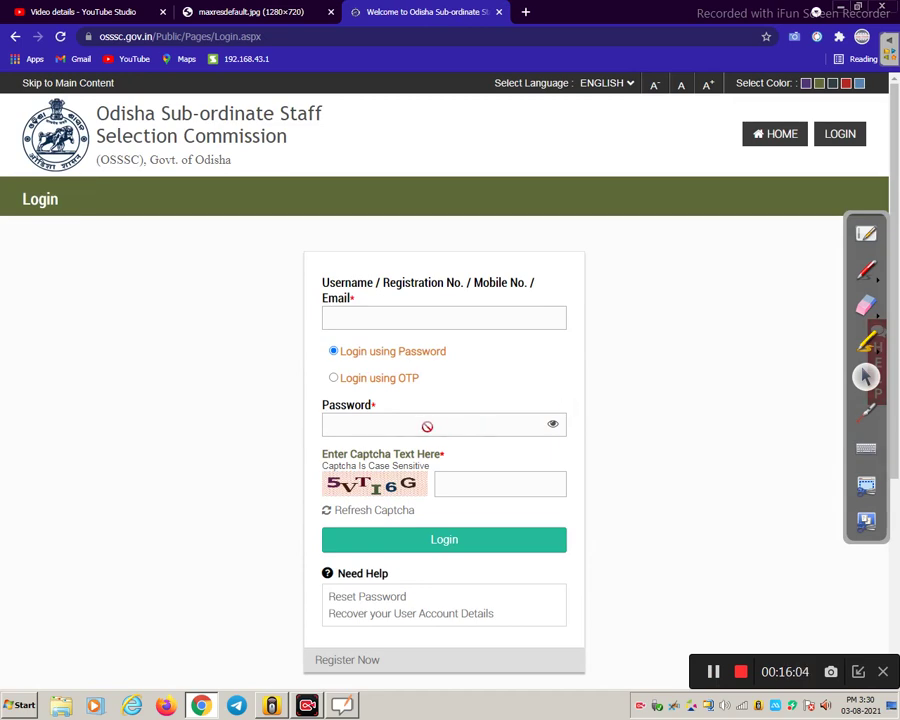
mouse_move(425, 424)
left_click(457, 542)
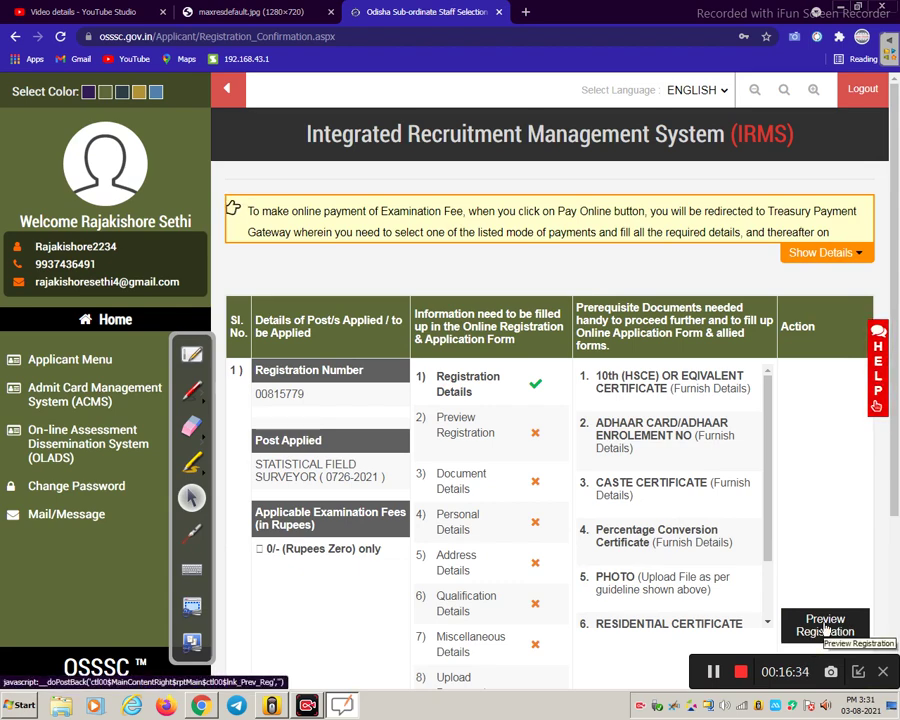
- Open Preview Registration, review the details, confirm them and accept the final submission warning
left_click(826, 628)
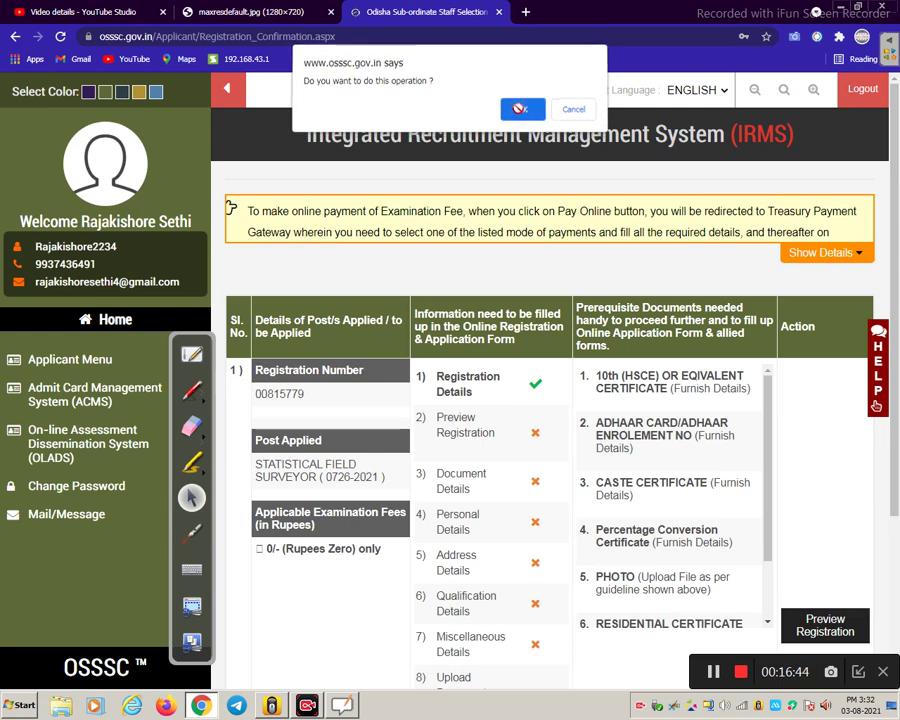
left_click(520, 110)
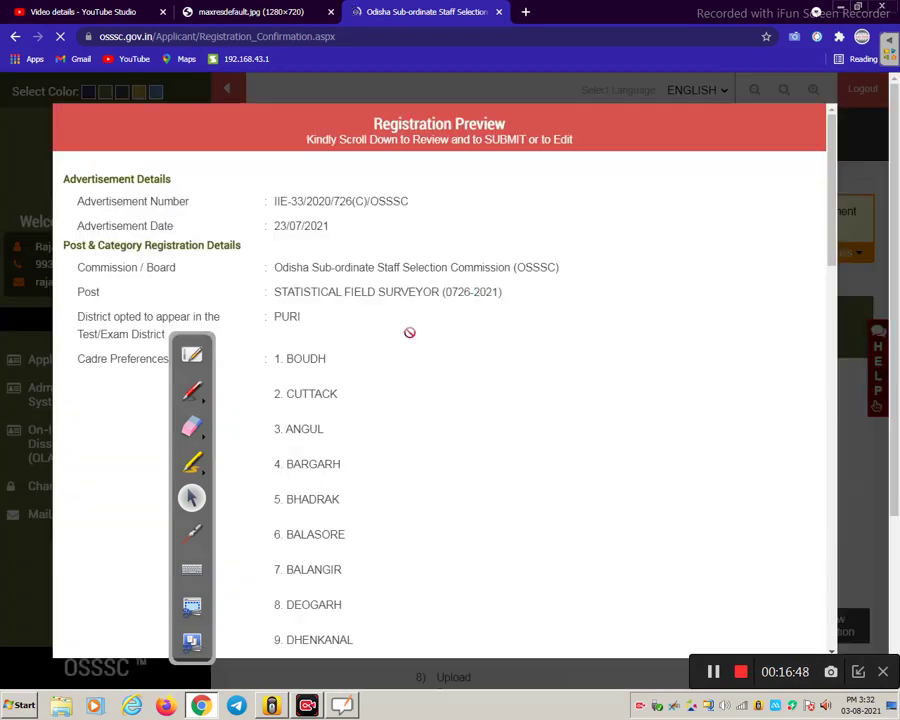
scroll(591, 409, "down", 5)
scroll(591, 409, "down", 10)
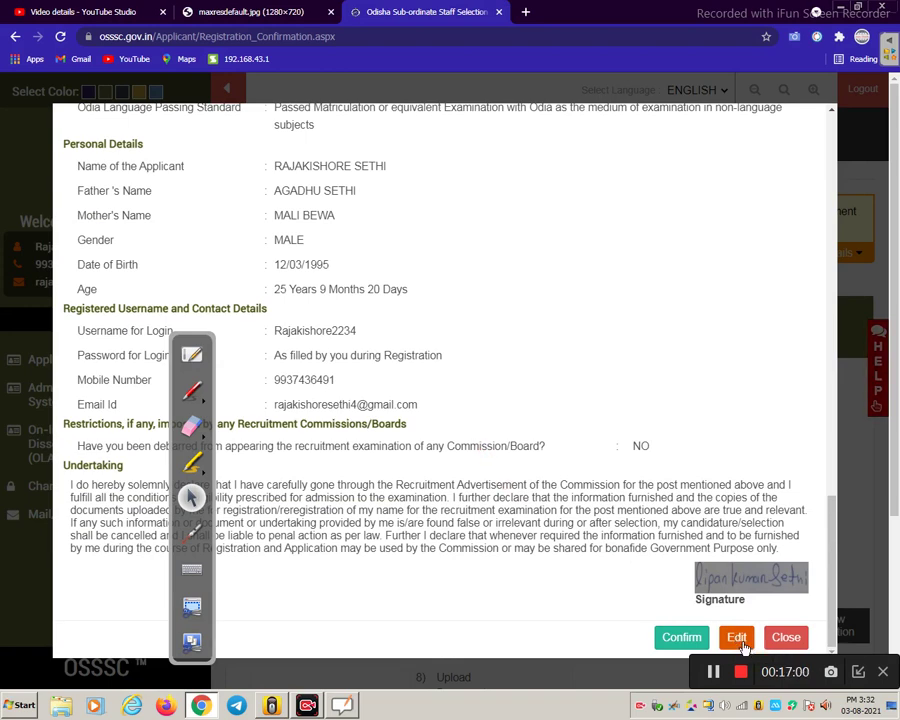
left_click(681, 637)
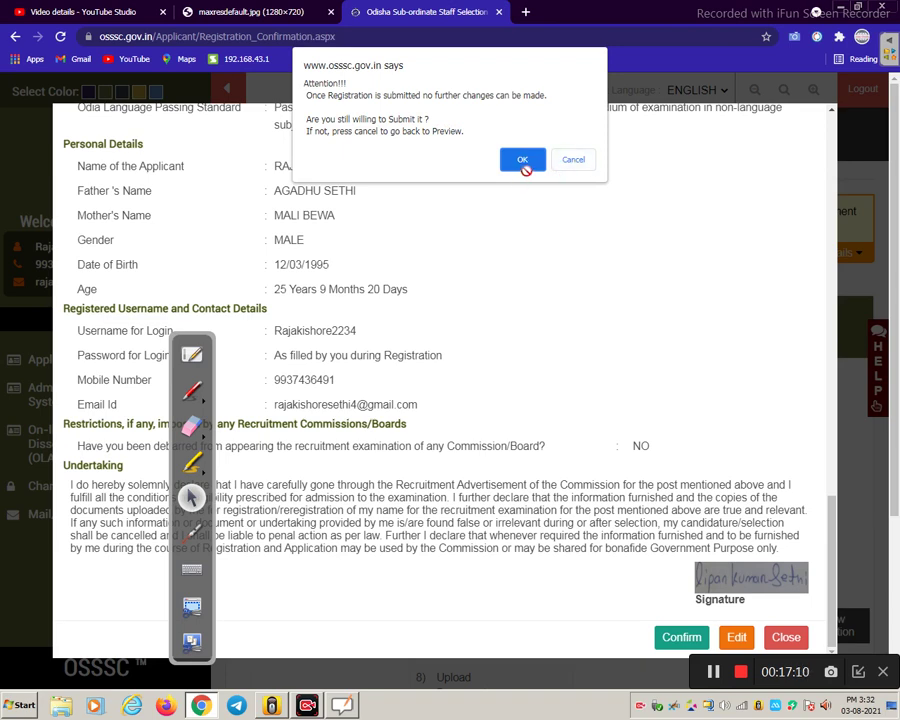
left_click(523, 161)
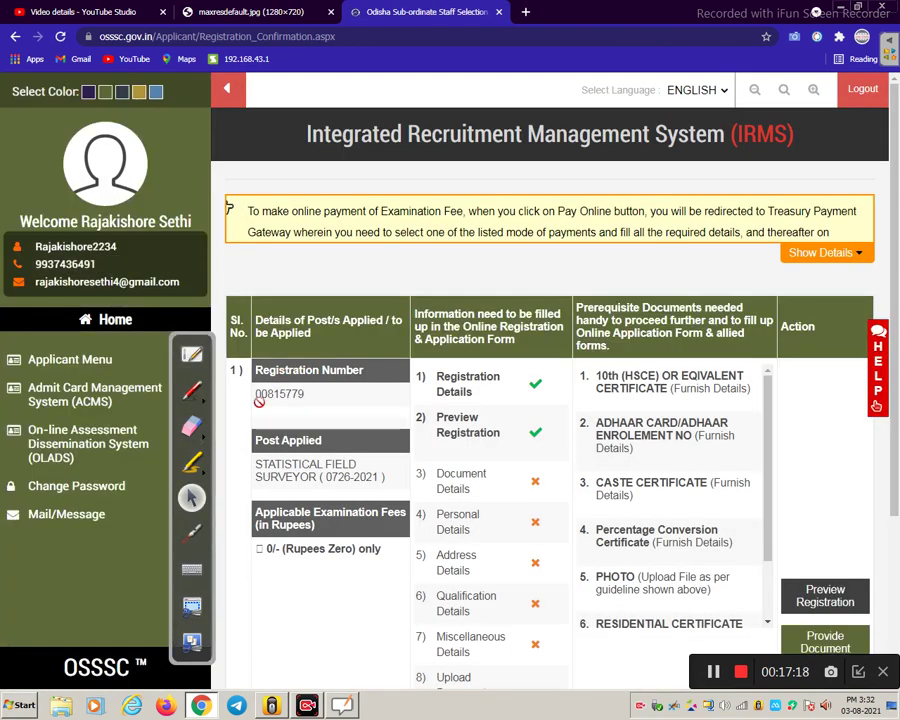
- Proceed to Provide Document Details and accept the prompt to open the document form
scroll(424, 427, "down", 2)
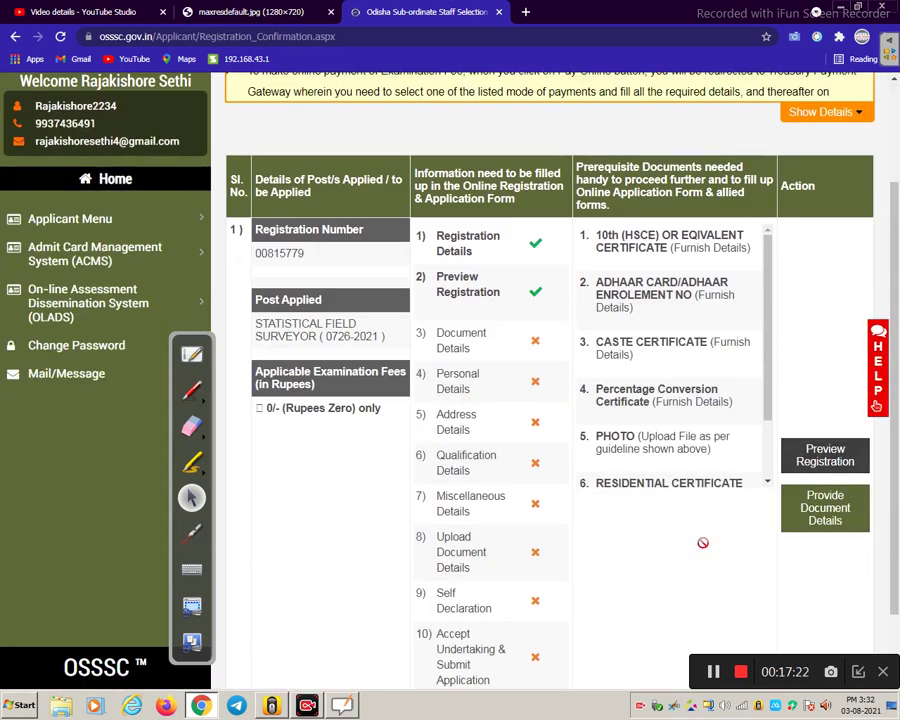
left_click(825, 521)
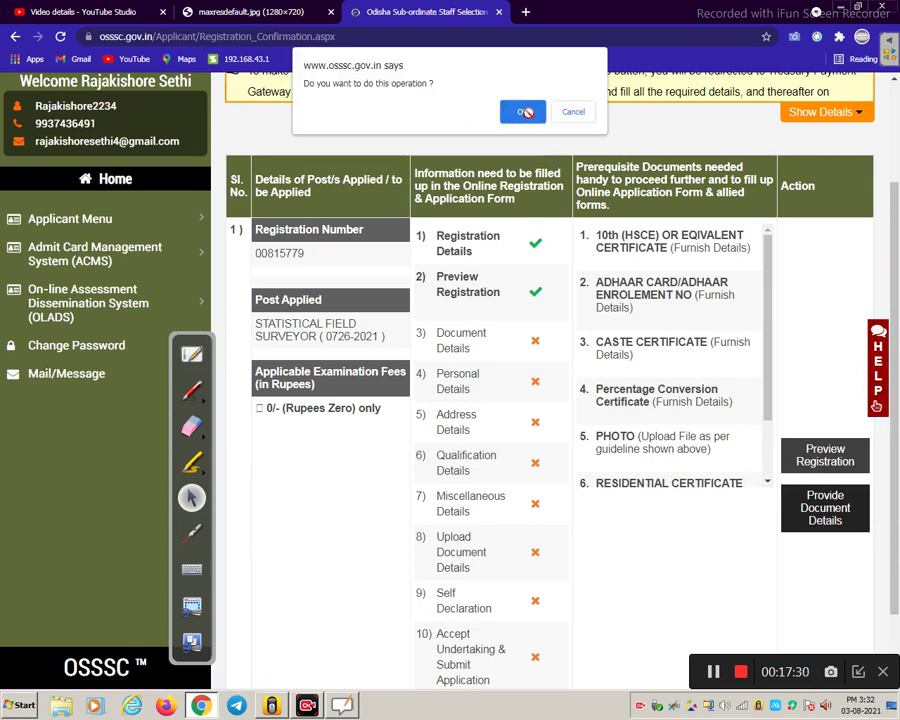
left_click(525, 112)
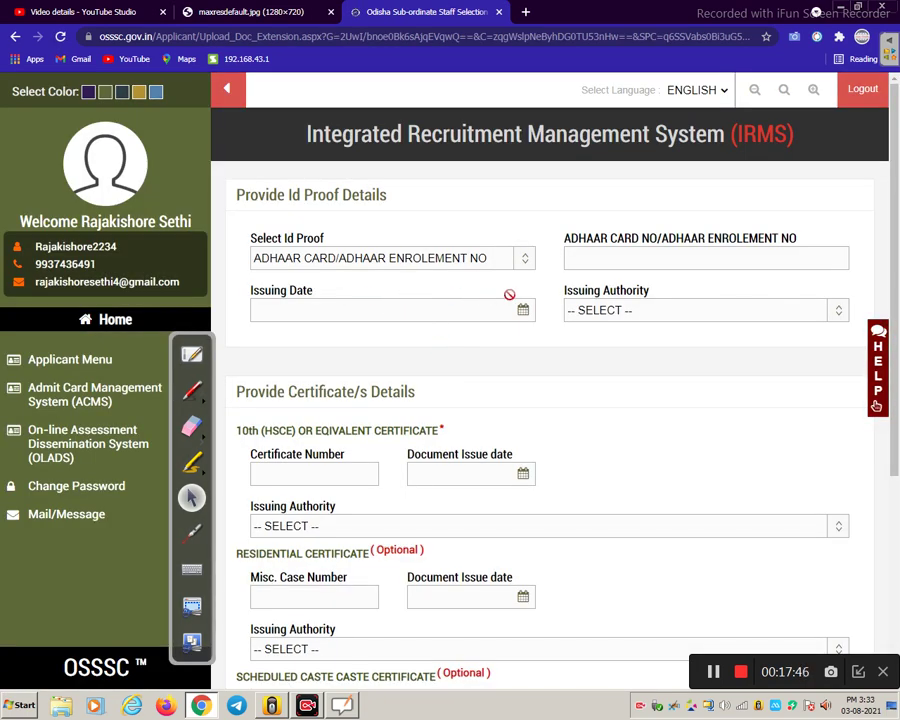
- Enter the Aadhaar number, issuing date 12/08/2013 and issuer Unique Identification Authority of India
scroll(346, 198, "down", 1)
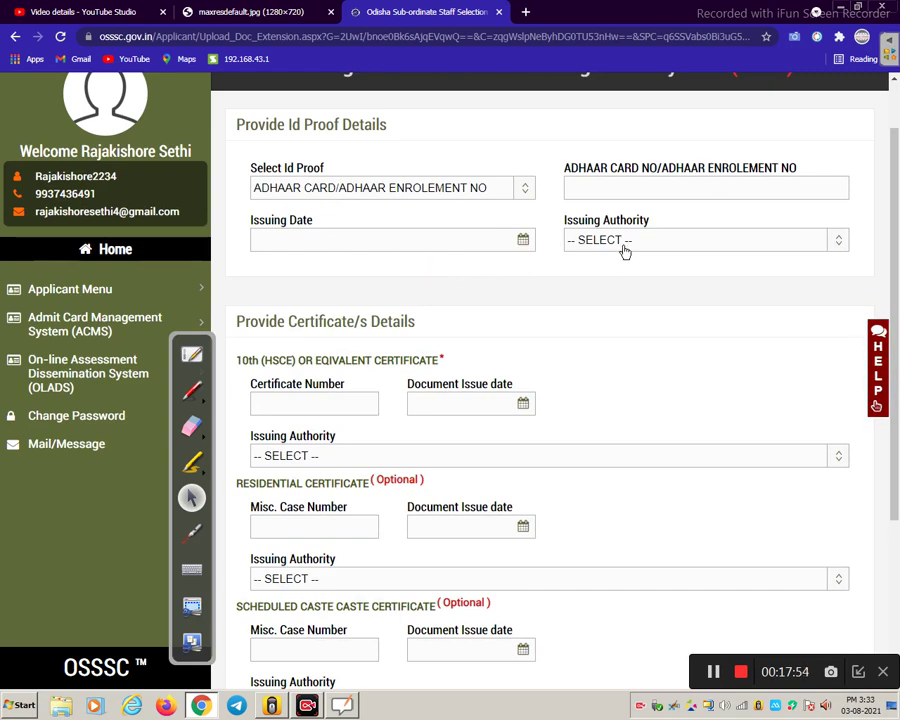
scroll(550, 386, "down", 3)
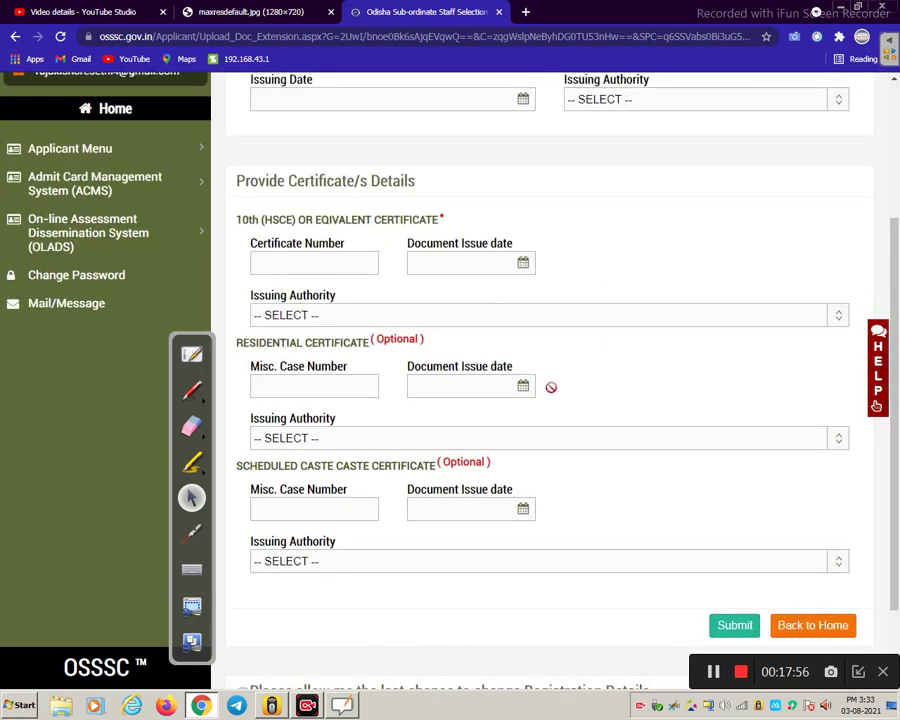
scroll(546, 400, "up", 1)
scroll(546, 396, "up", 2)
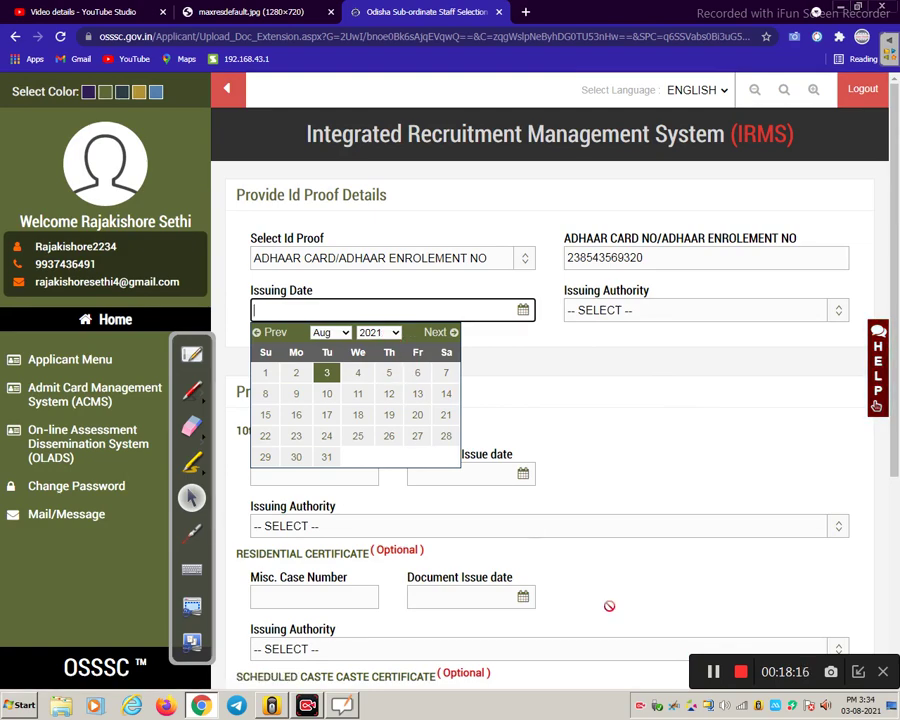
left_click(713, 670)
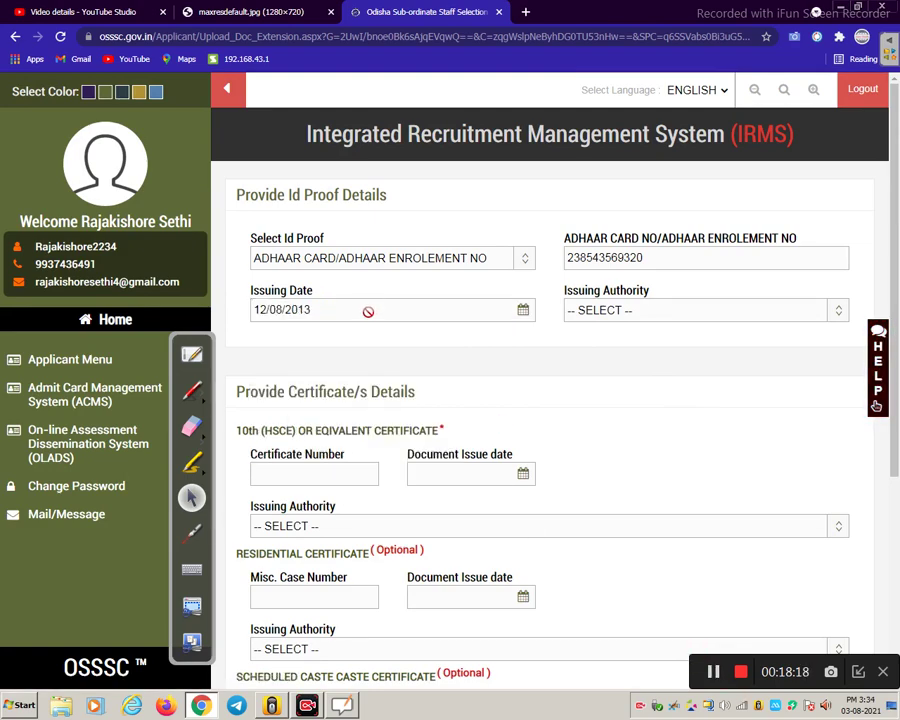
left_click(602, 310)
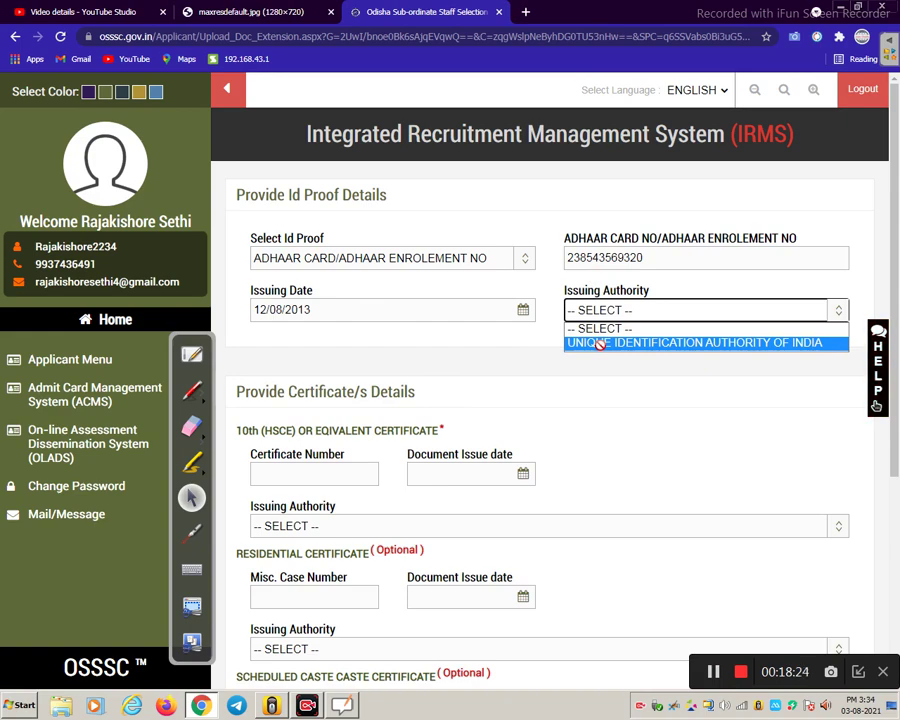
left_click(600, 343)
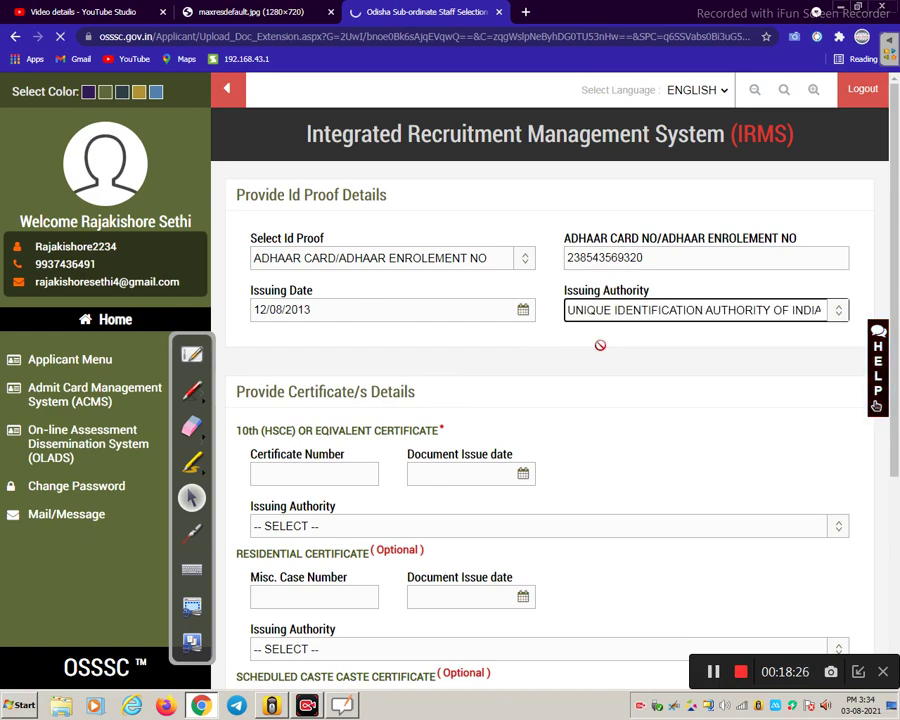
scroll(602, 360, "down", 2)
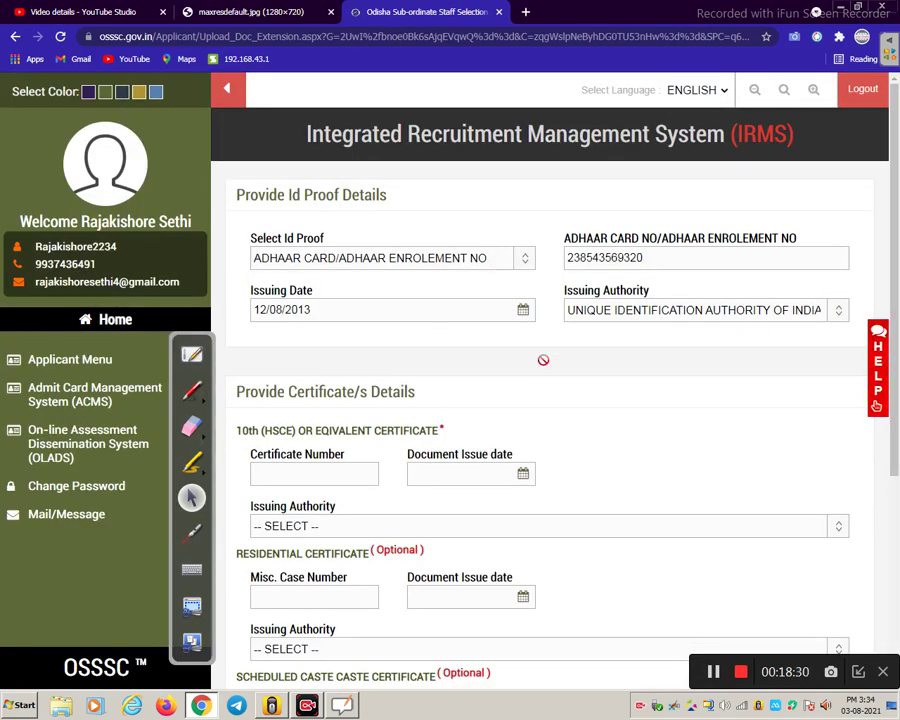
scroll(543, 363, "down", 2)
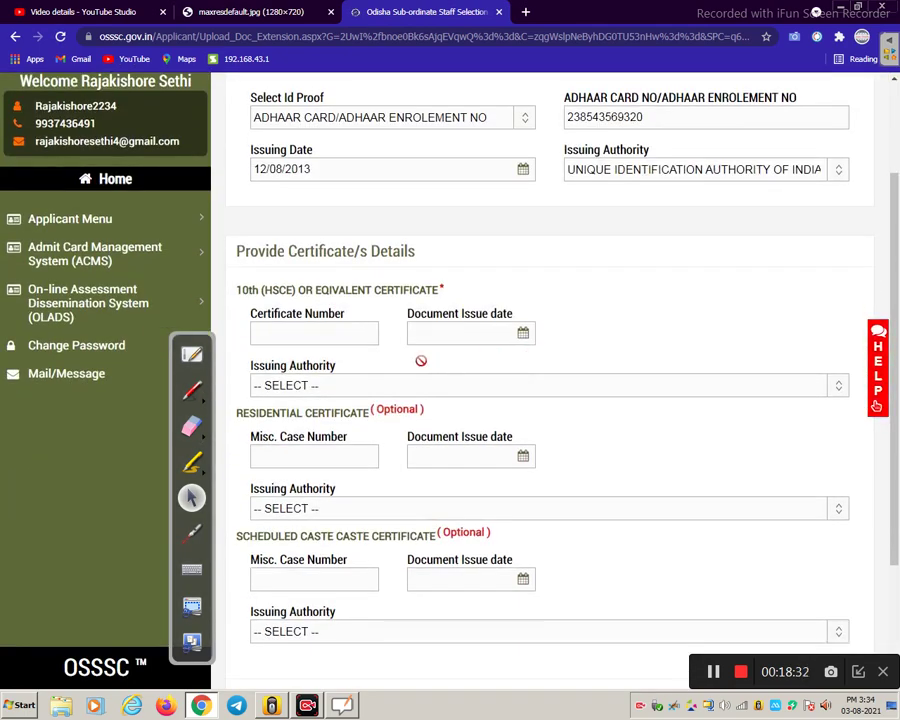
scroll(255, 315, "down", 2)
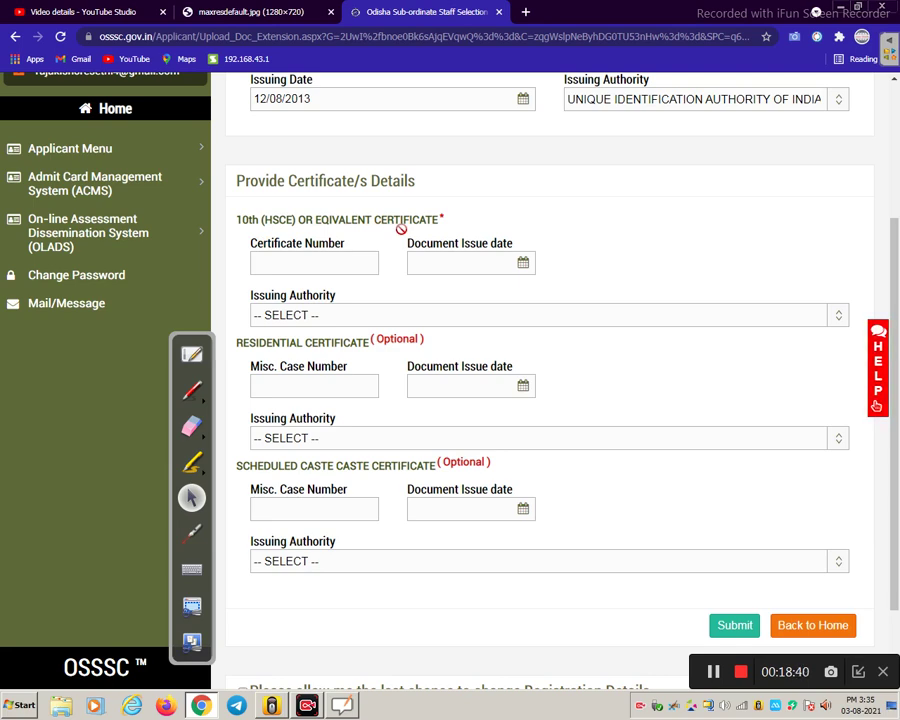
left_click(338, 262)
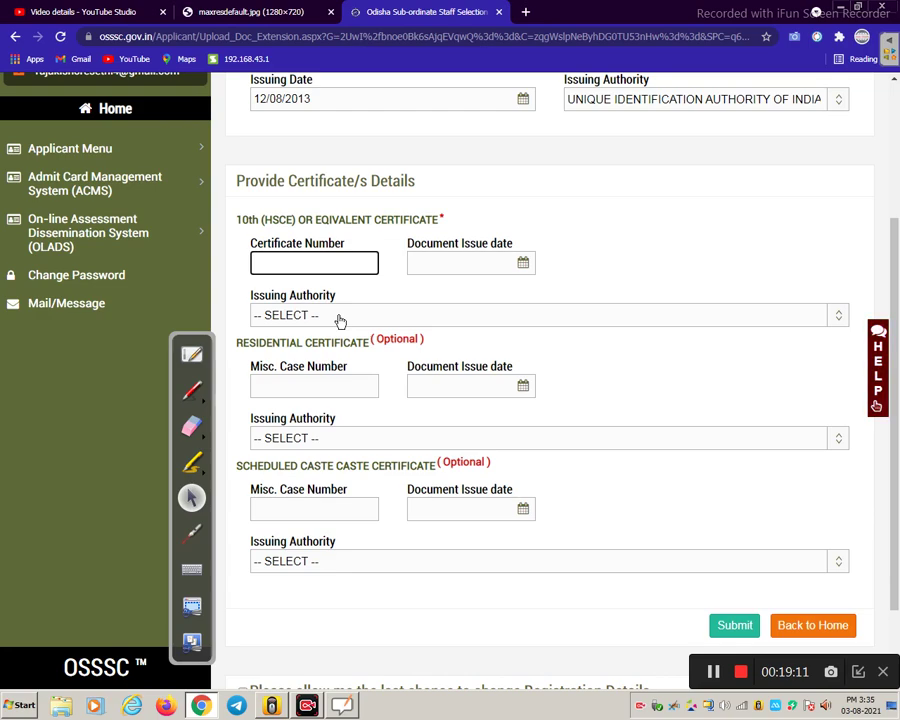
left_click(340, 318)
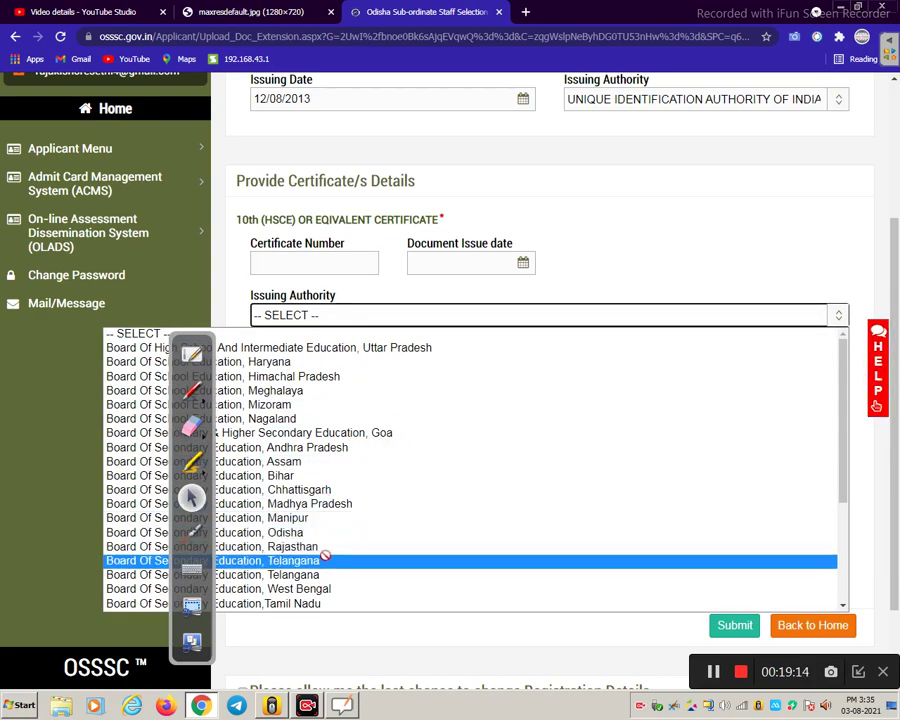
left_click(349, 316)
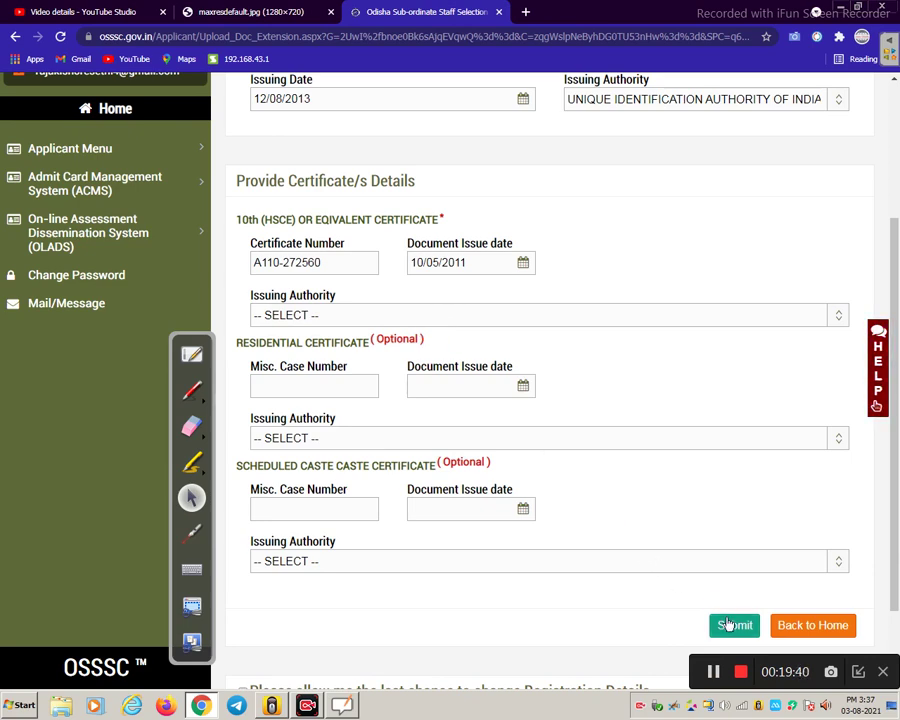
- Set the 10th issuing authority to Board Of Secondary Education, Odisha and submit the certificate
left_click(726, 627)
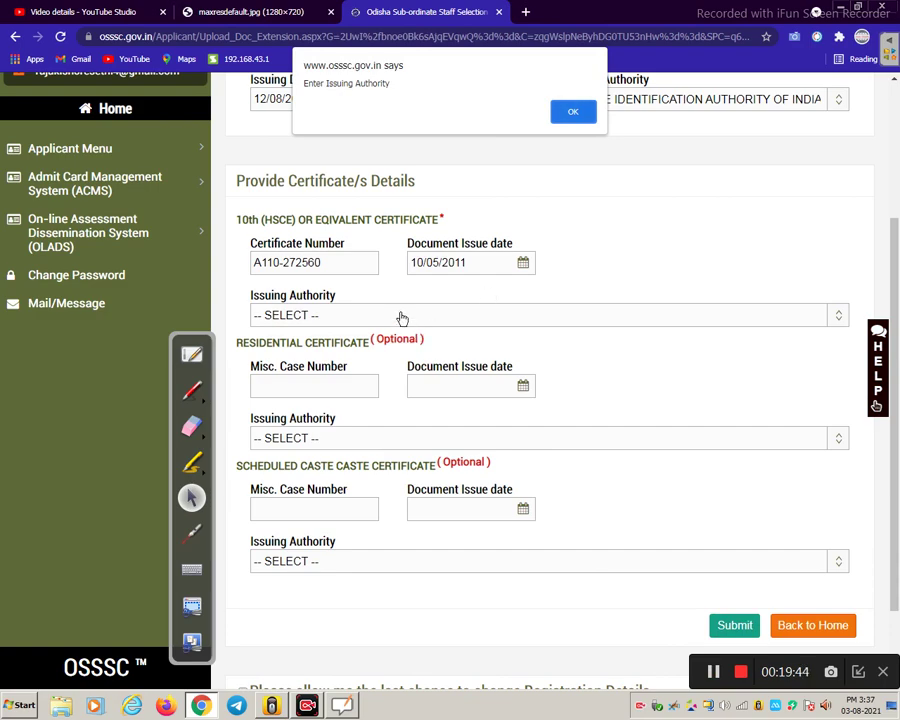
left_click(584, 113)
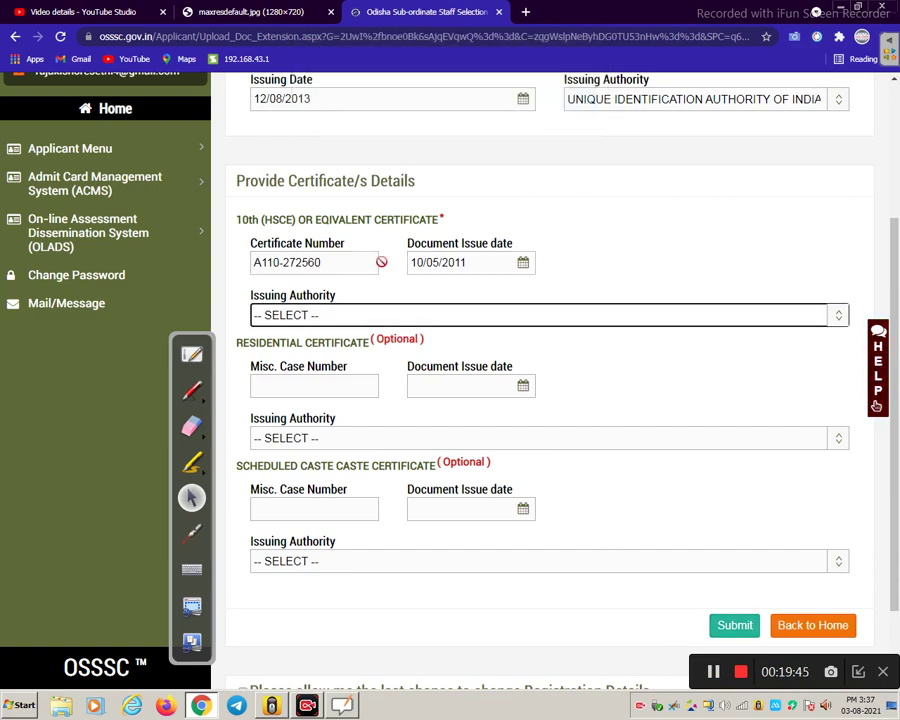
left_click(356, 318)
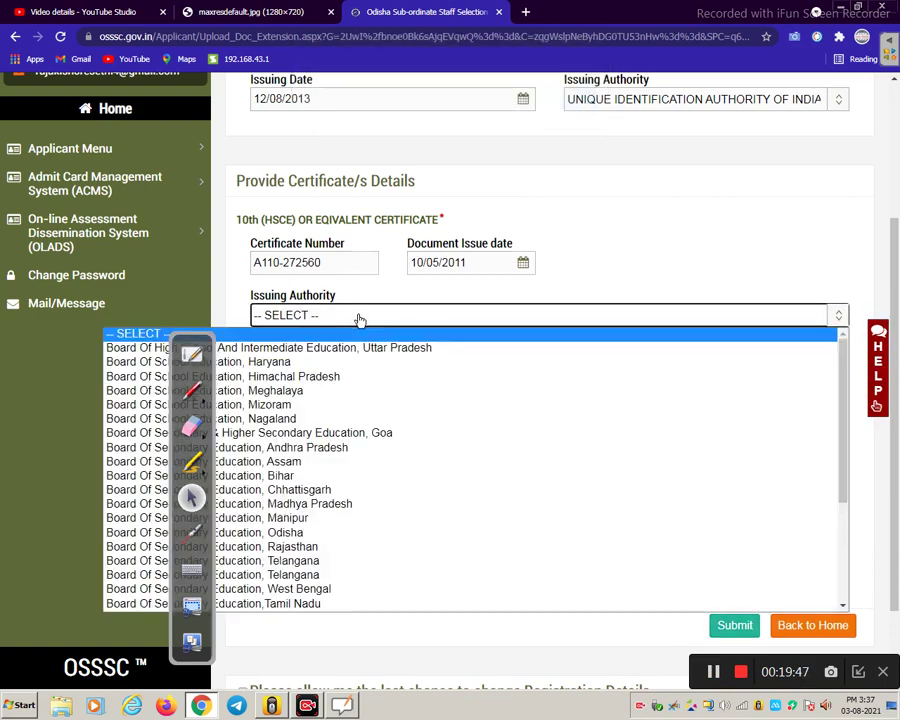
left_click(362, 537)
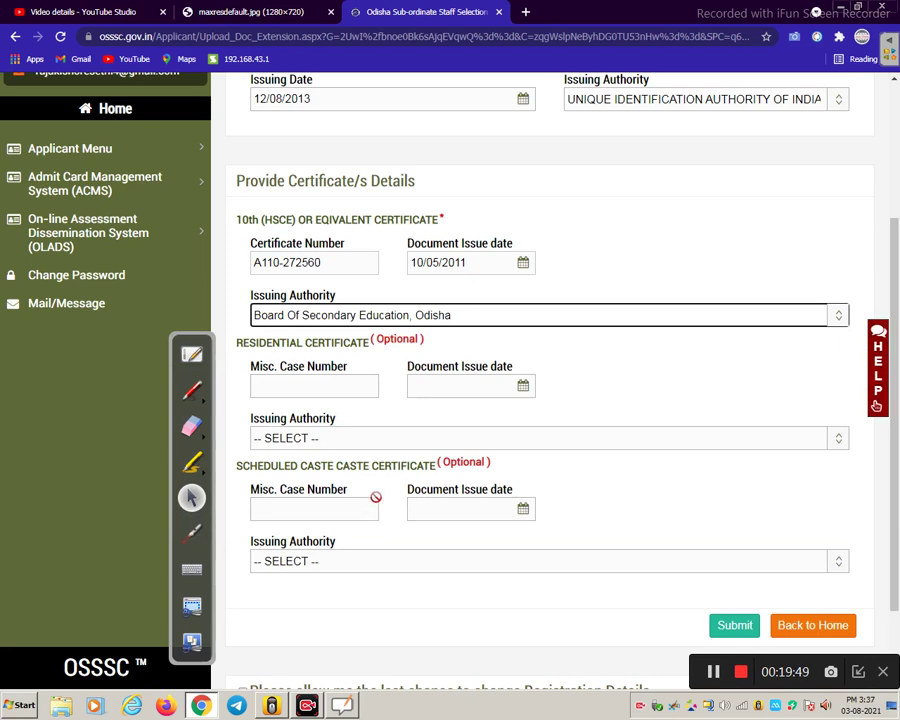
left_click(735, 626)
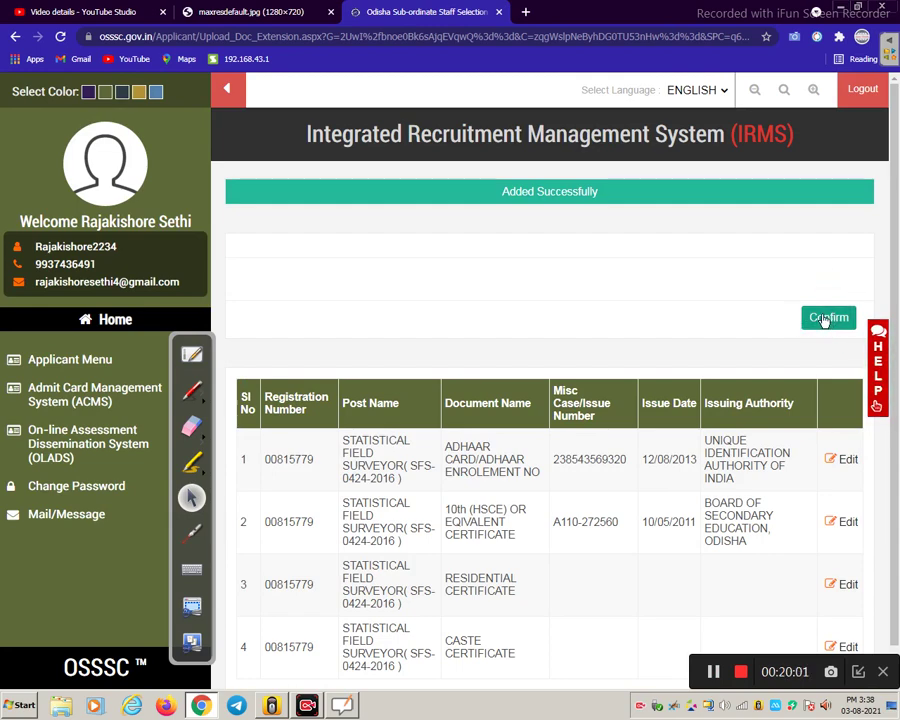
- Confirm the document details, accepting that they can no longer be edited
left_click(826, 318)
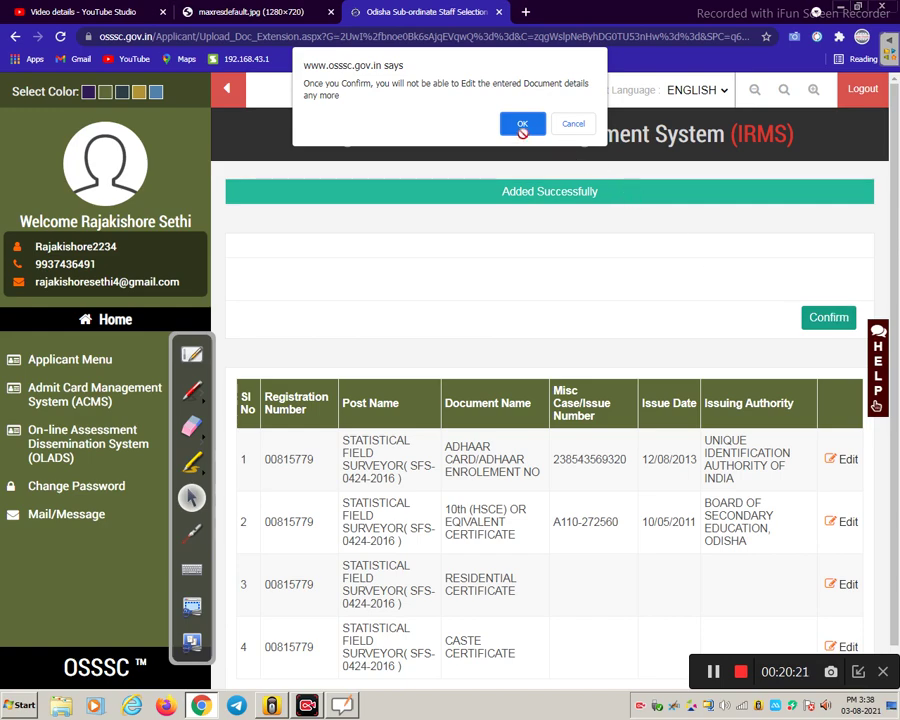
left_click(522, 123)
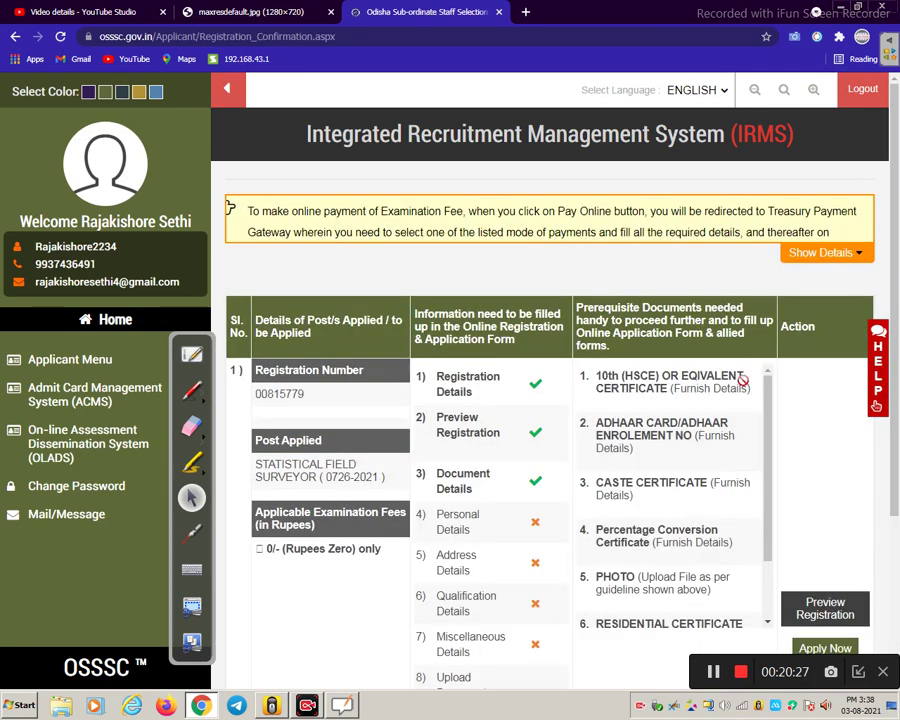
- Apply Now for the Statistical Field Surveyor post and accept the confirmation prompt
scroll(730, 398, "down", 2)
scroll(792, 421, "down", 2)
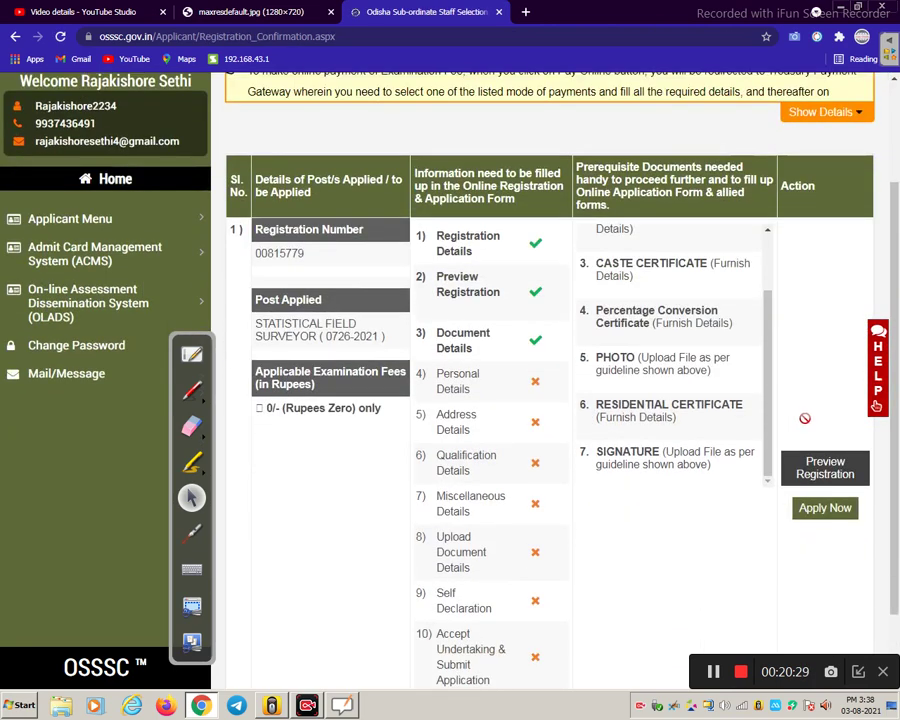
left_click(837, 515)
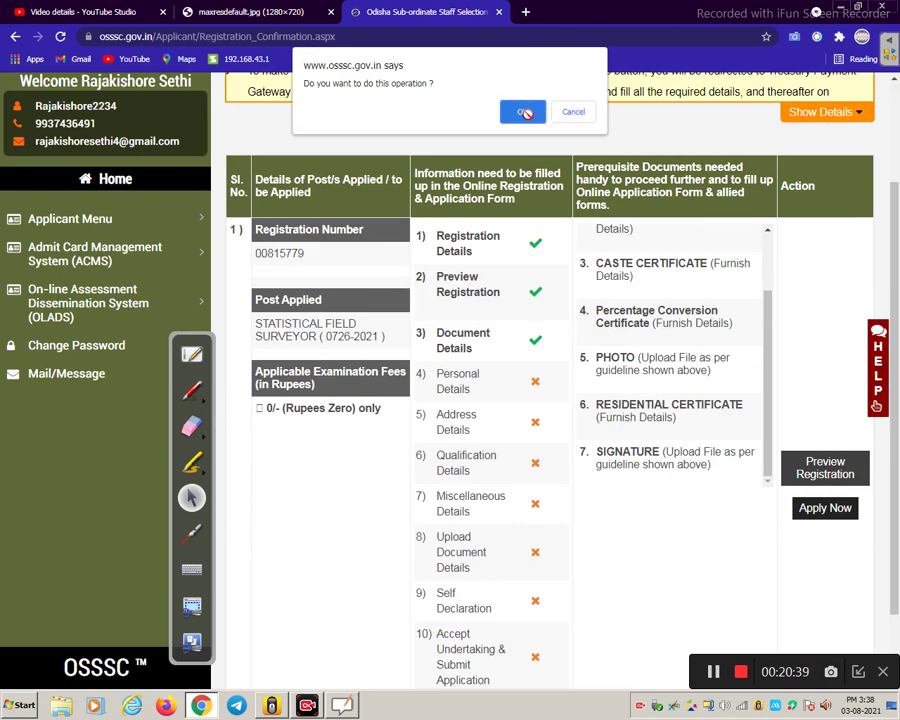
left_click(525, 113)
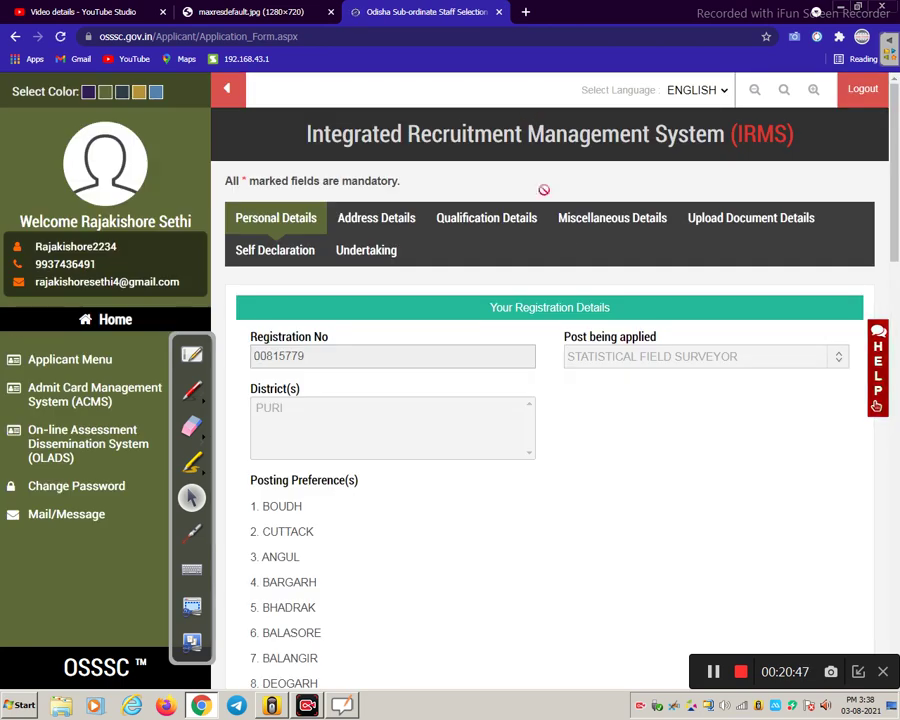
- Scroll through the prefilled Personal Details down to the Marital Status section
scroll(584, 292, "down", 1)
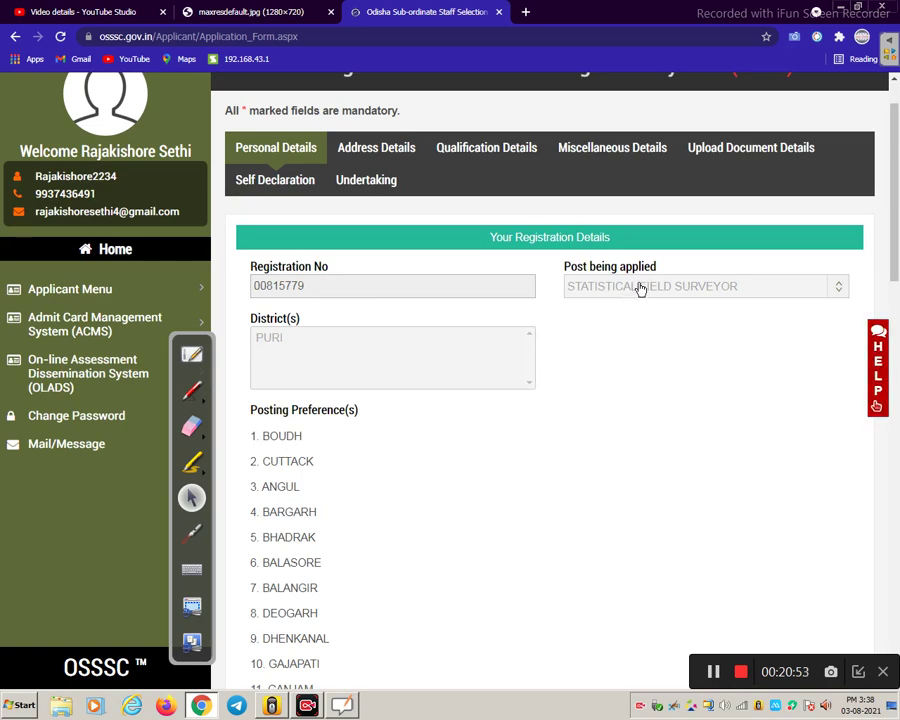
scroll(280, 300, "down", 1)
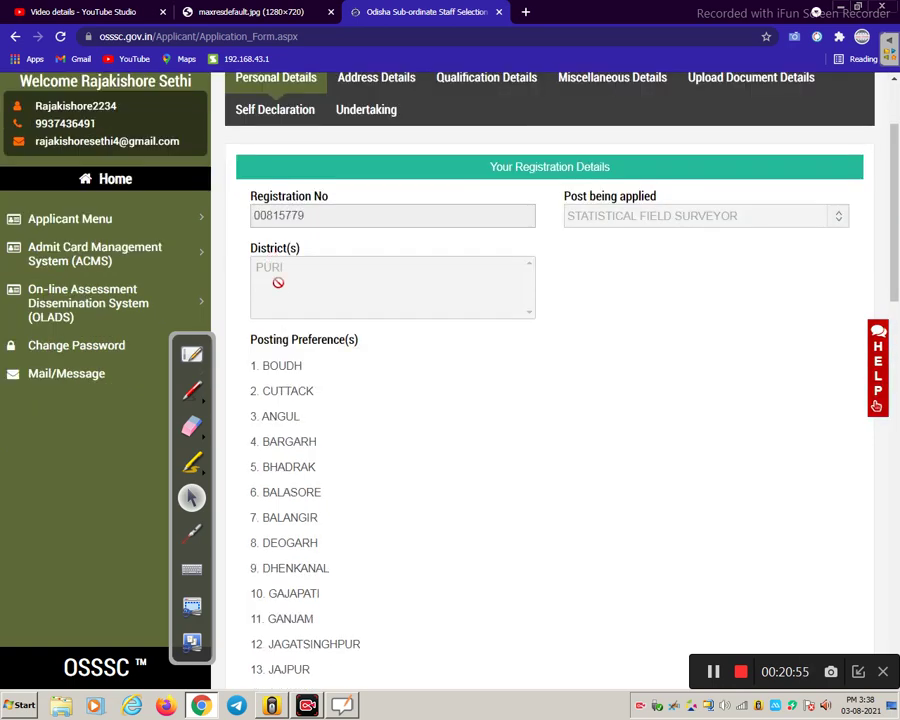
scroll(278, 283, "down", 6)
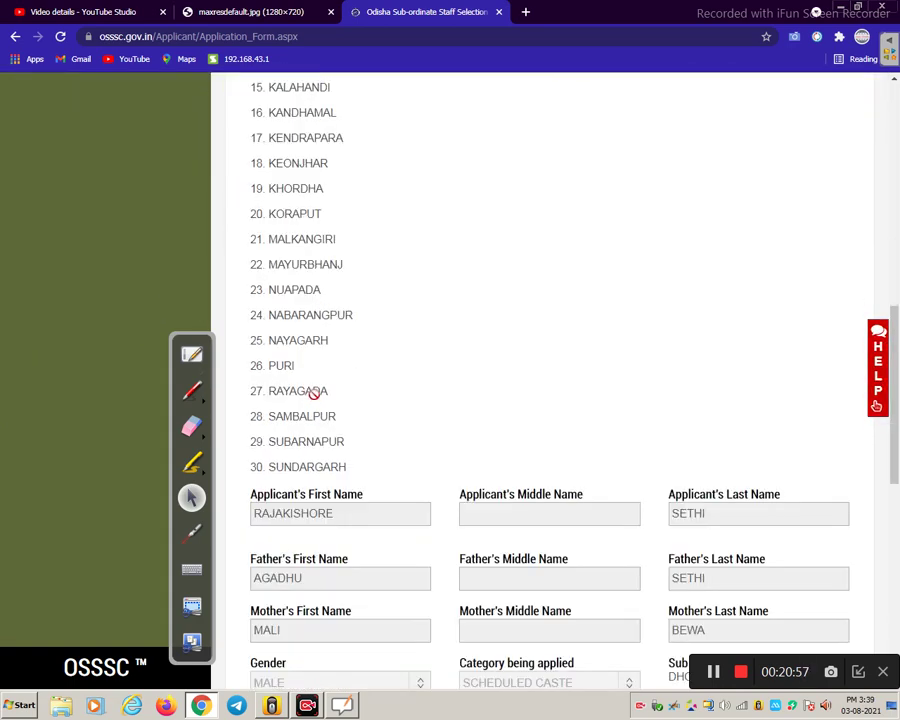
scroll(314, 394, "down", 4)
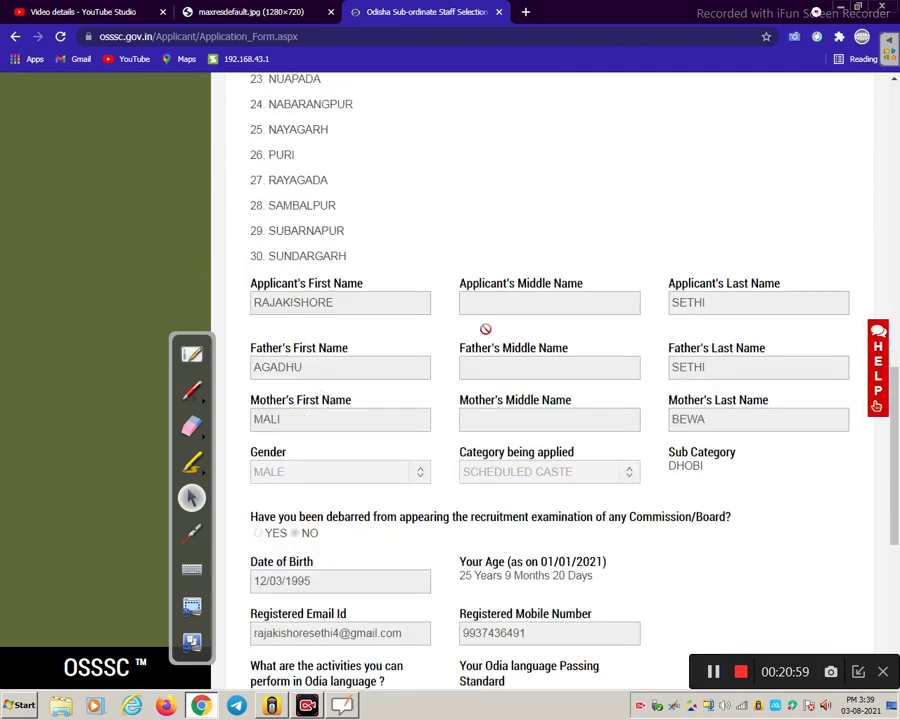
scroll(534, 405, "down", 3)
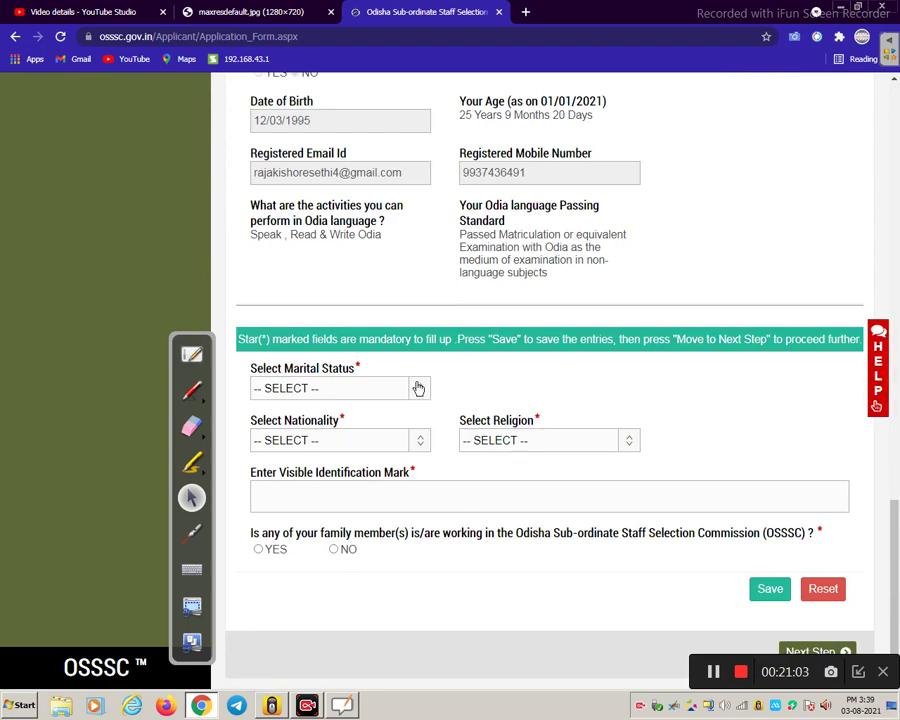
scroll(325, 362, "up", 3)
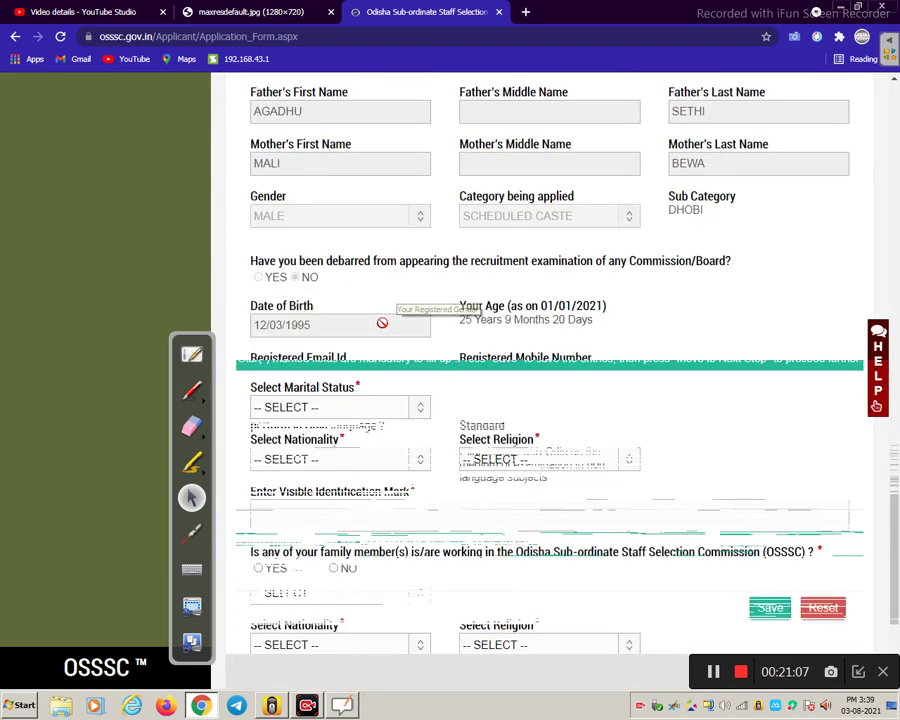
scroll(382, 321, "down", 3)
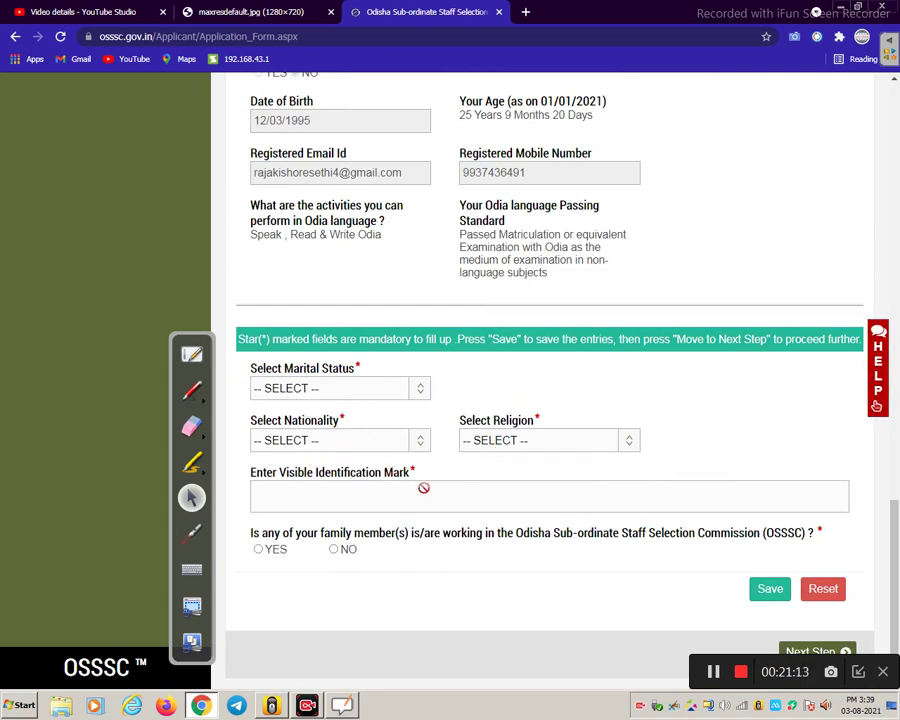
- Set marital status UNMARRIED, nationality INDIAN and religion HINDUISM, then begin the identification mark
left_click(335, 398)
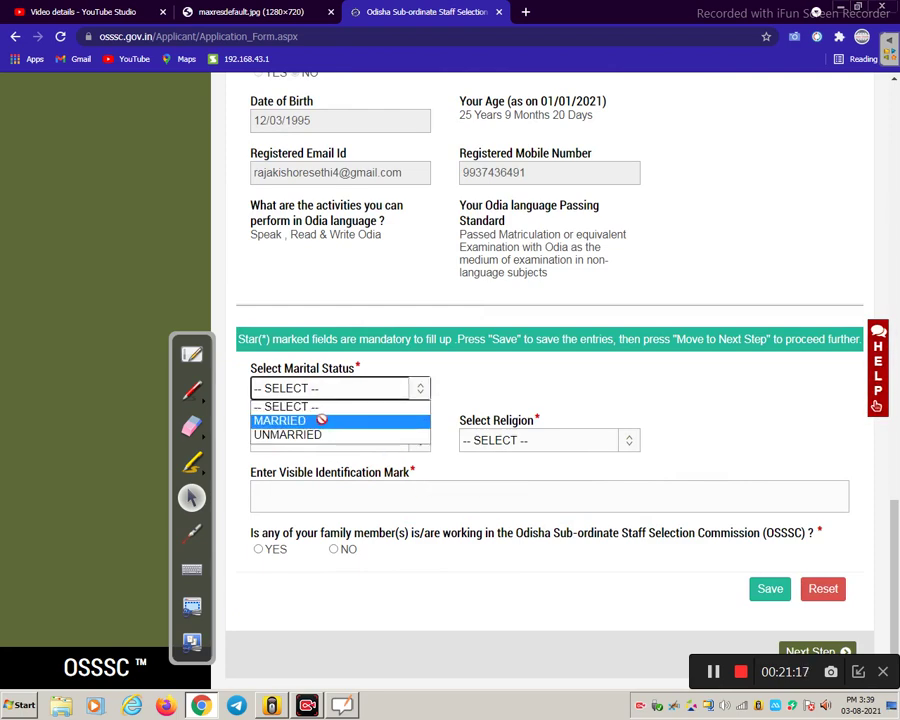
left_click(329, 434)
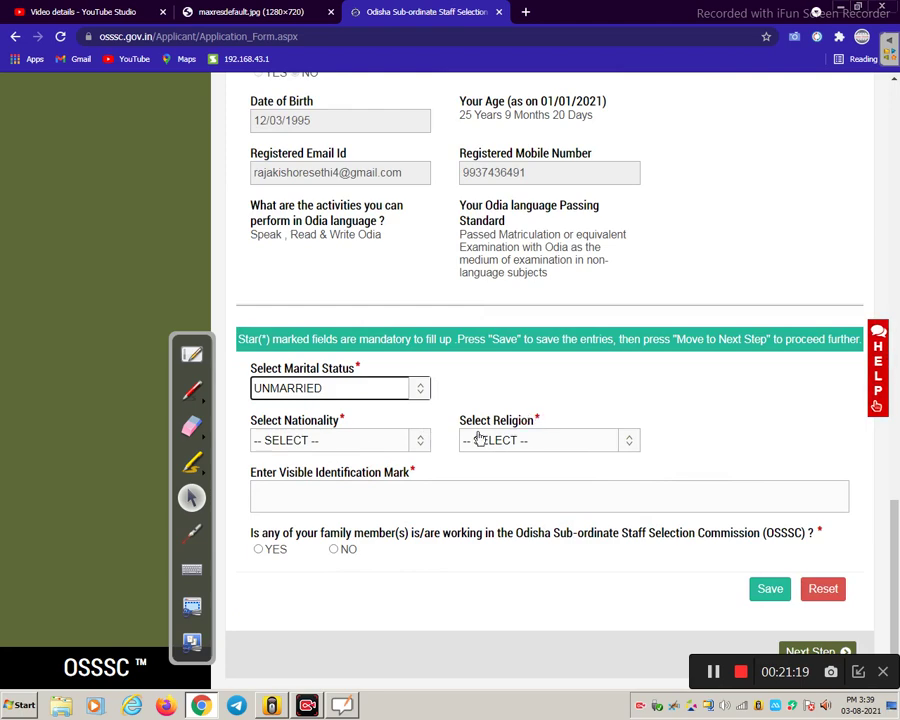
left_click(380, 443)
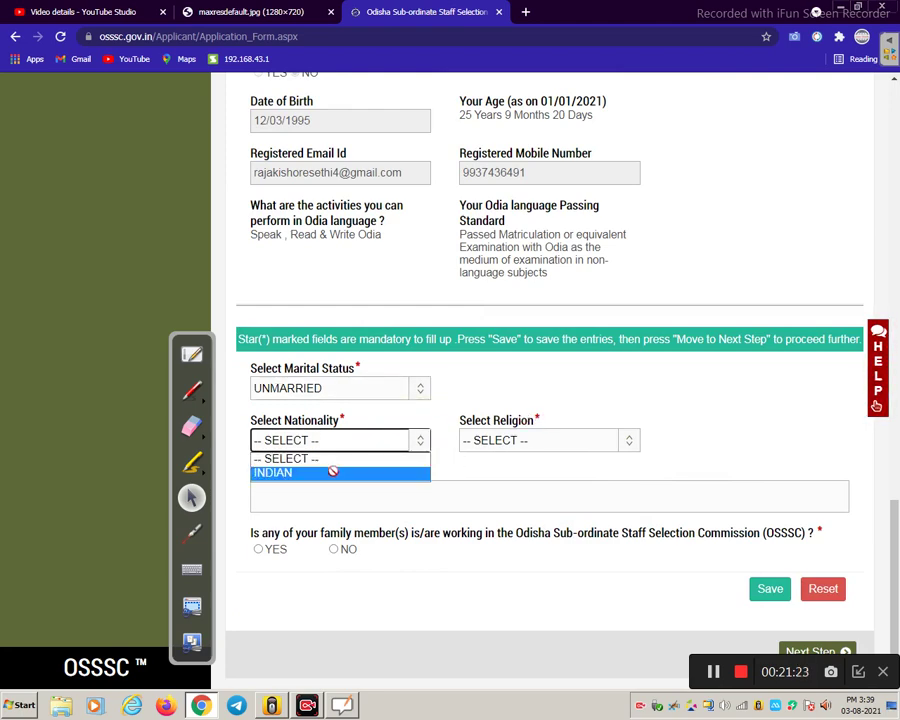
left_click(333, 472)
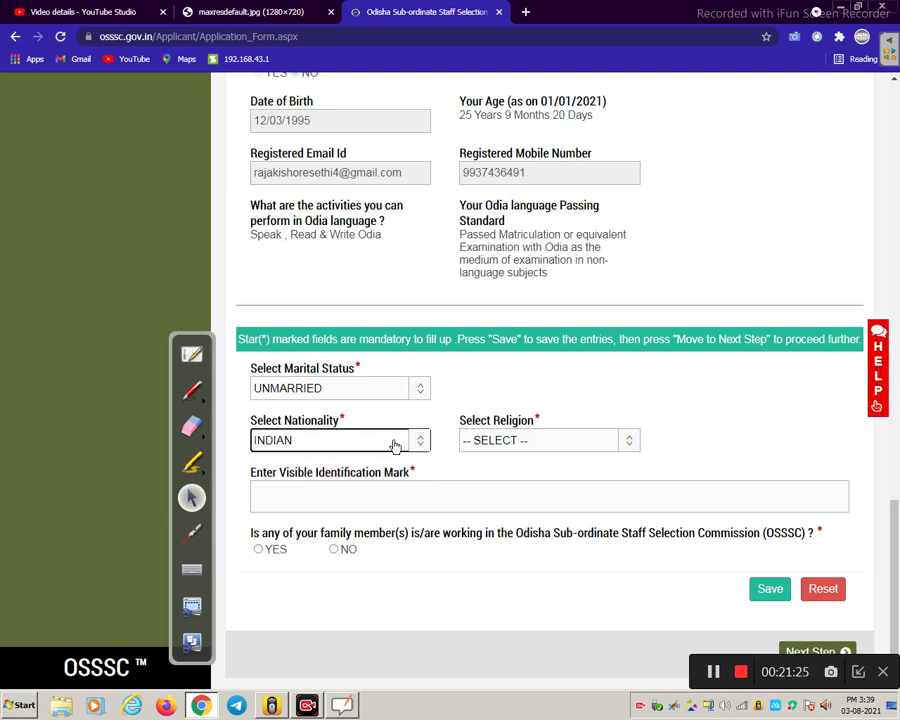
left_click(518, 441)
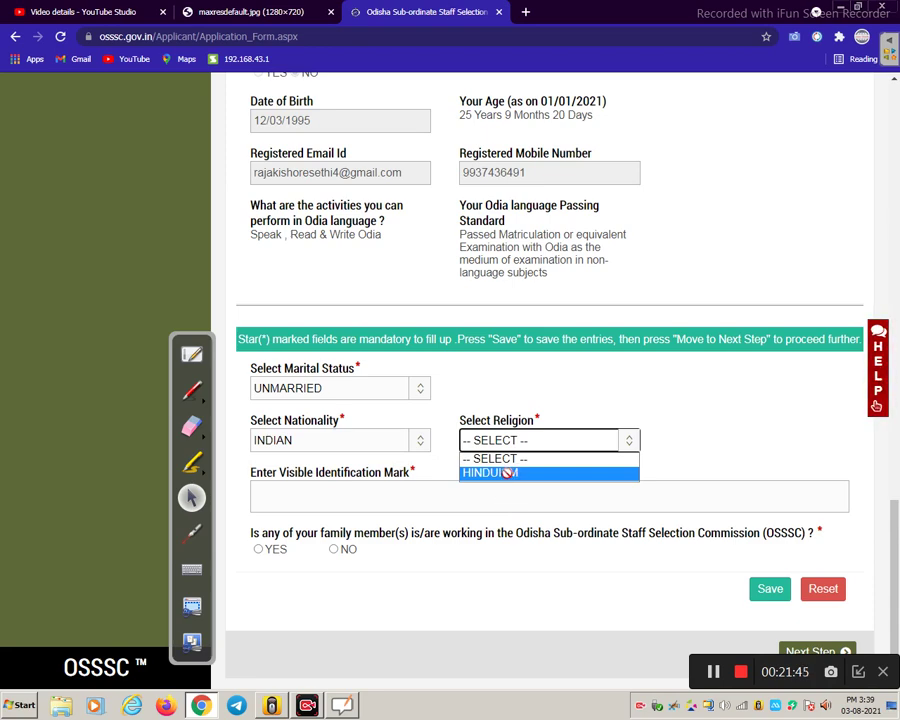
left_click(507, 473)
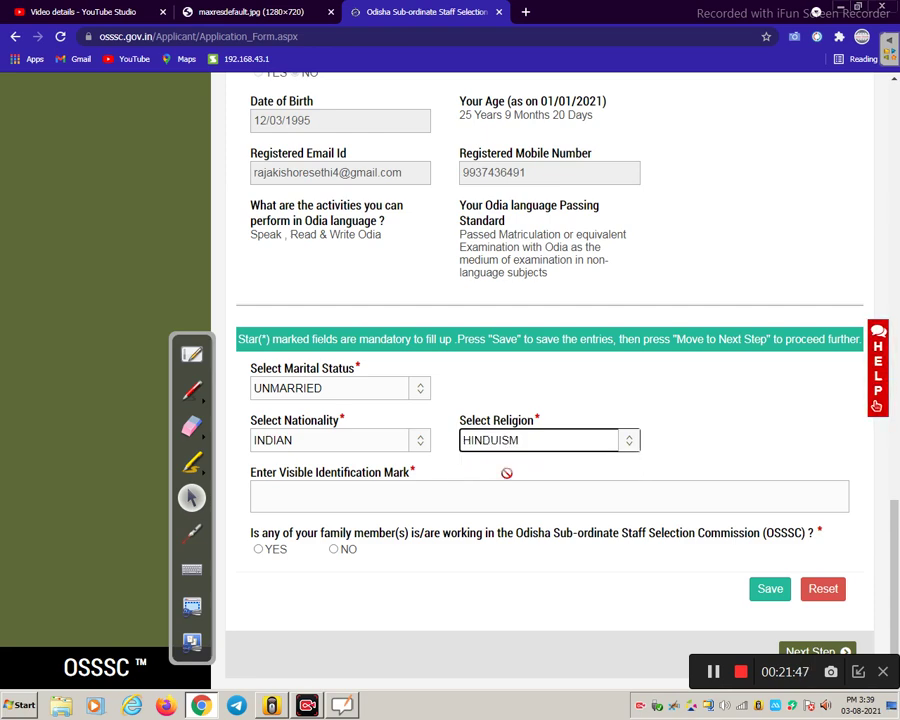
left_click(354, 505)
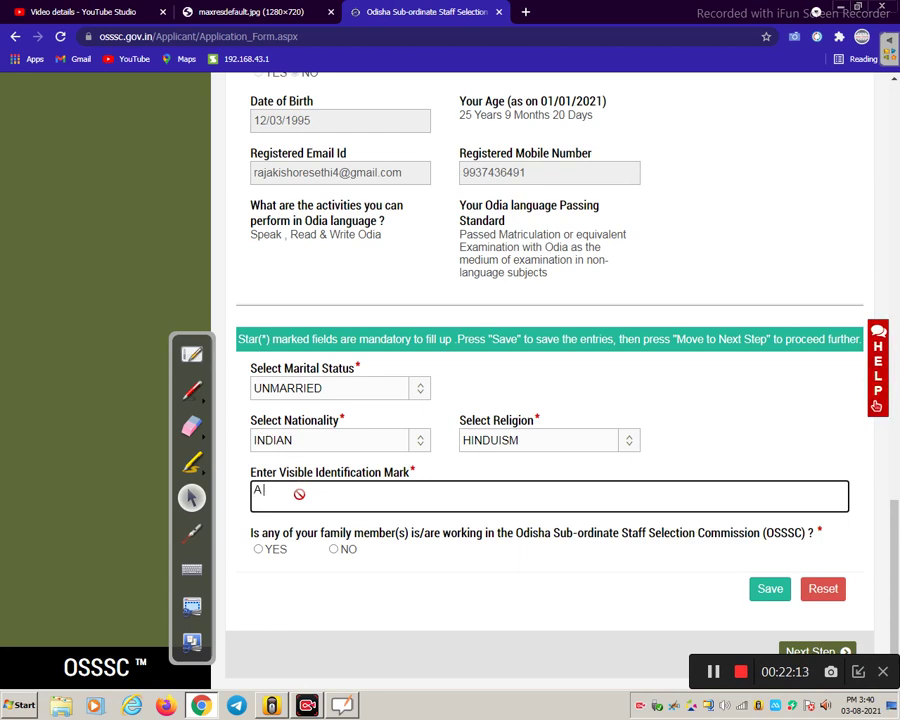
- Enter identification mark 'BLACK MOLE ON MY FORE HEAD', answer No for family at OSSSC, and save
type("BLACK")
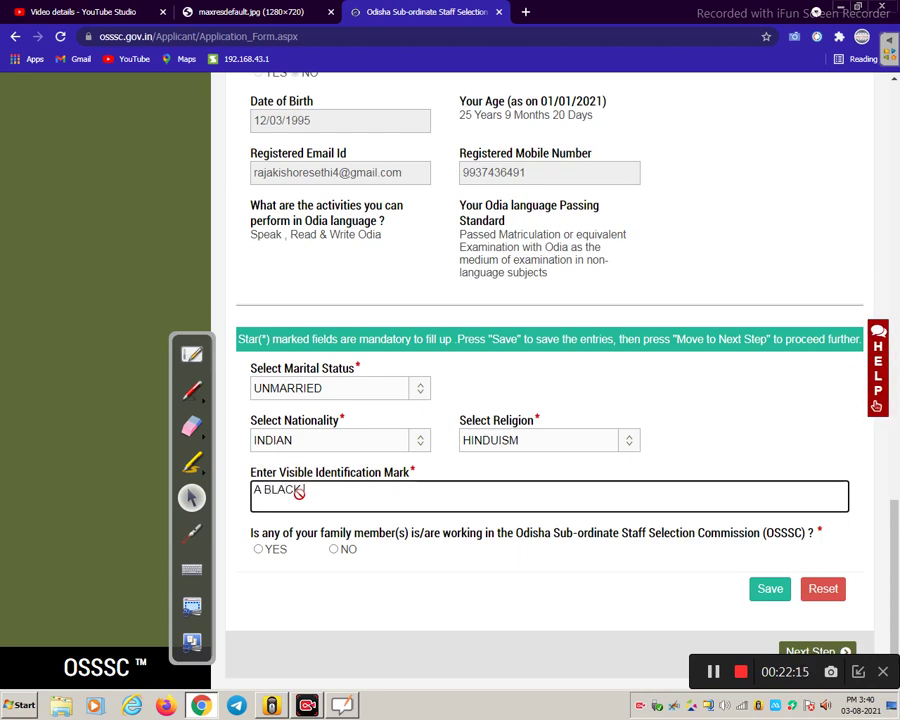
type(" MOLE O")
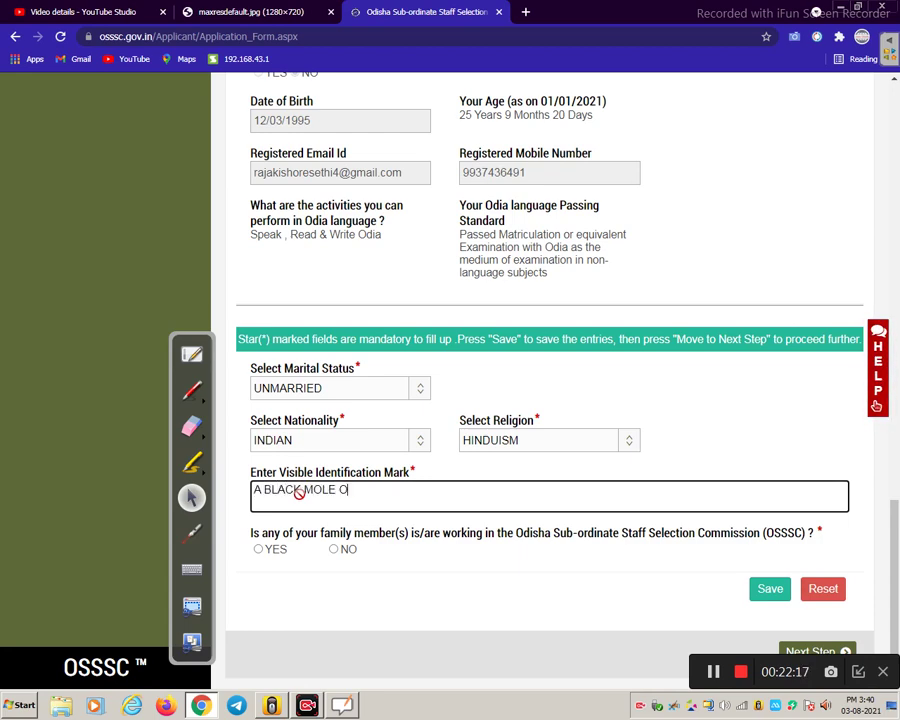
type("N MY FORE HEAD")
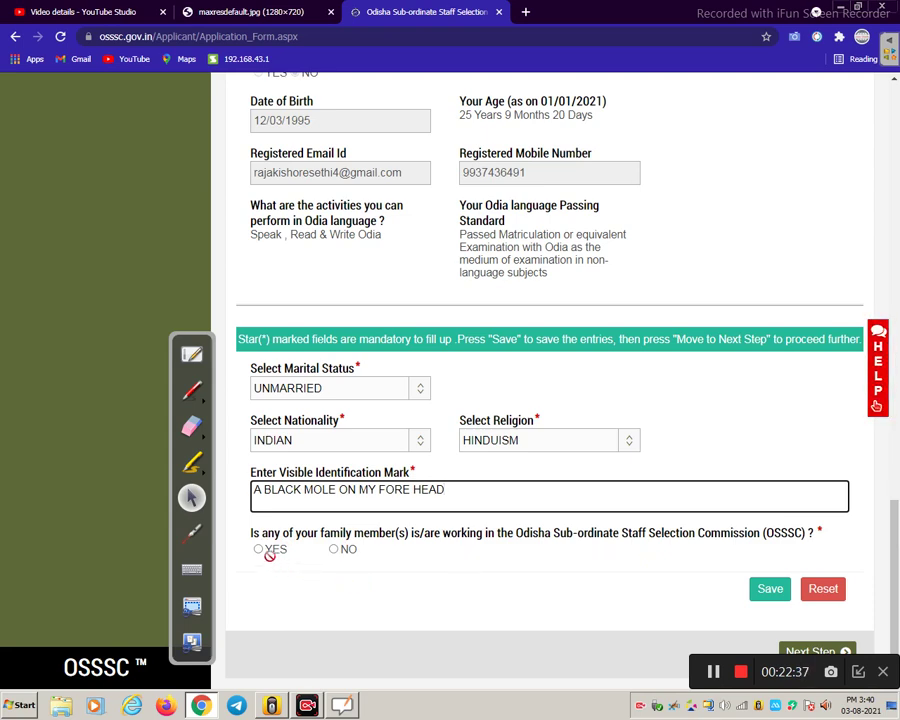
left_click(332, 551)
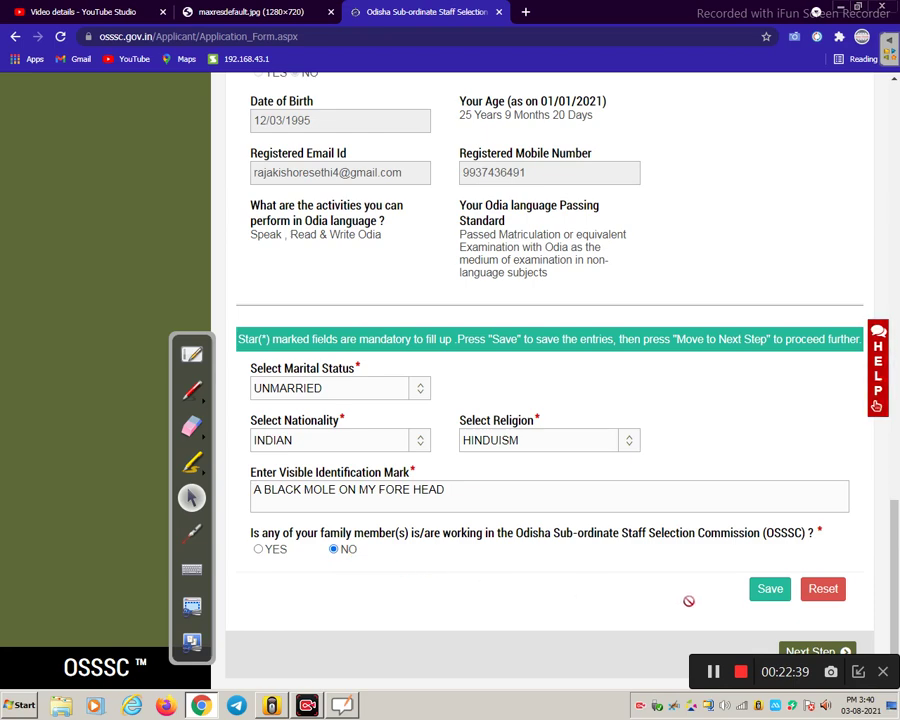
left_click(769, 590)
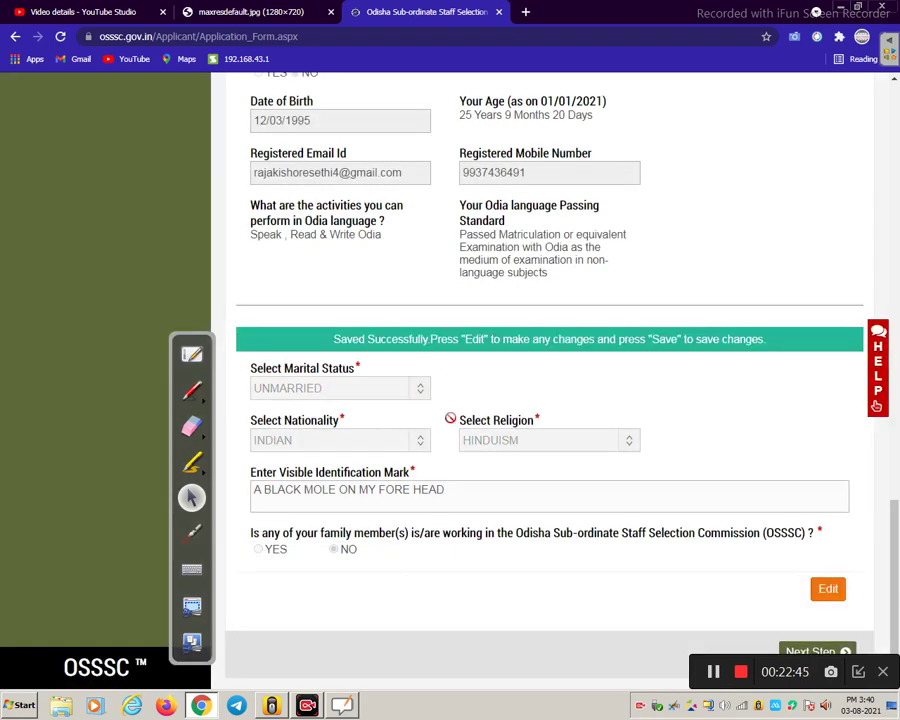
- Advance to the Address Details step and work down through the communication address fields
left_click(807, 651)
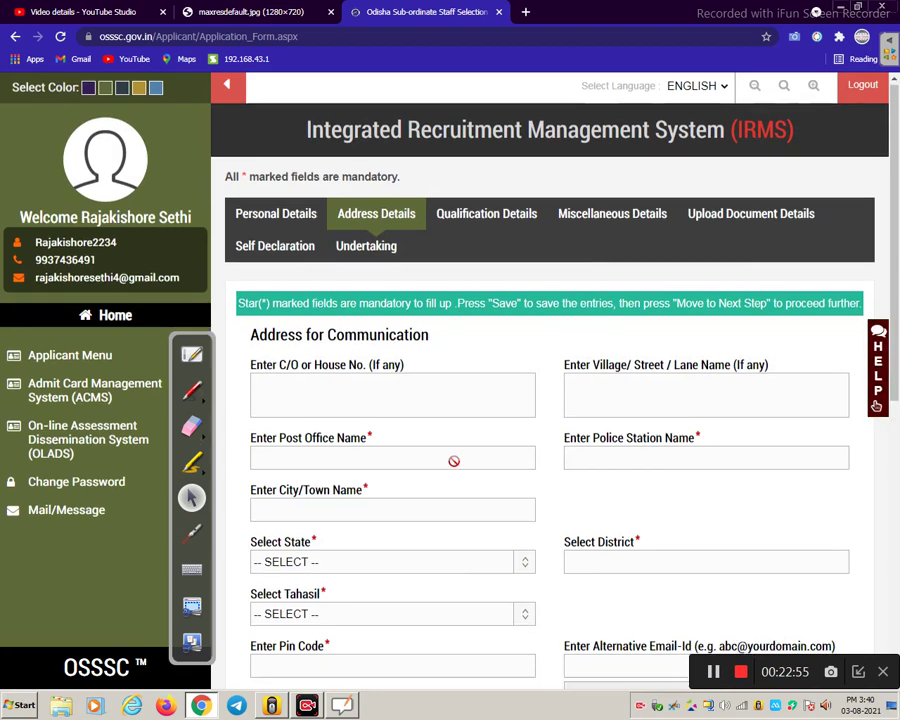
scroll(448, 455, "down", 1)
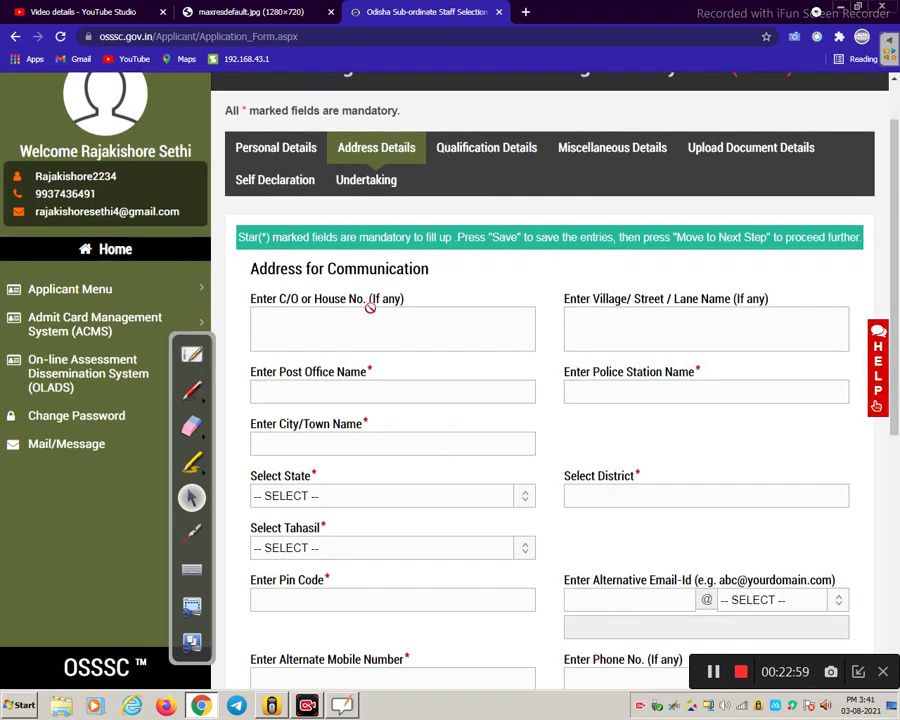
scroll(368, 305, "down", 1)
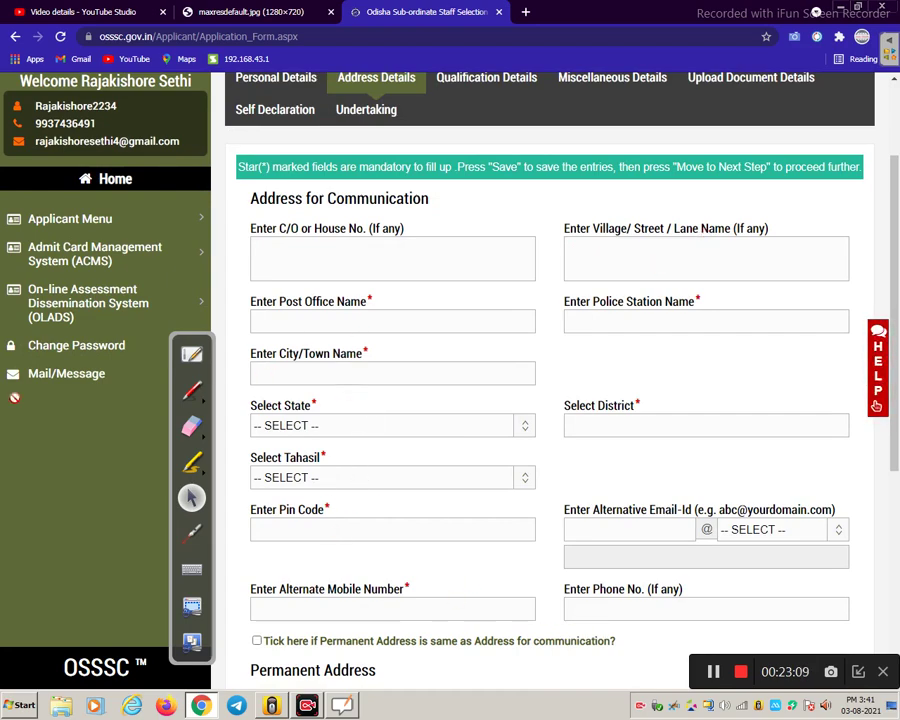
scroll(329, 418, "down", 1)
scroll(340, 417, "down", 5)
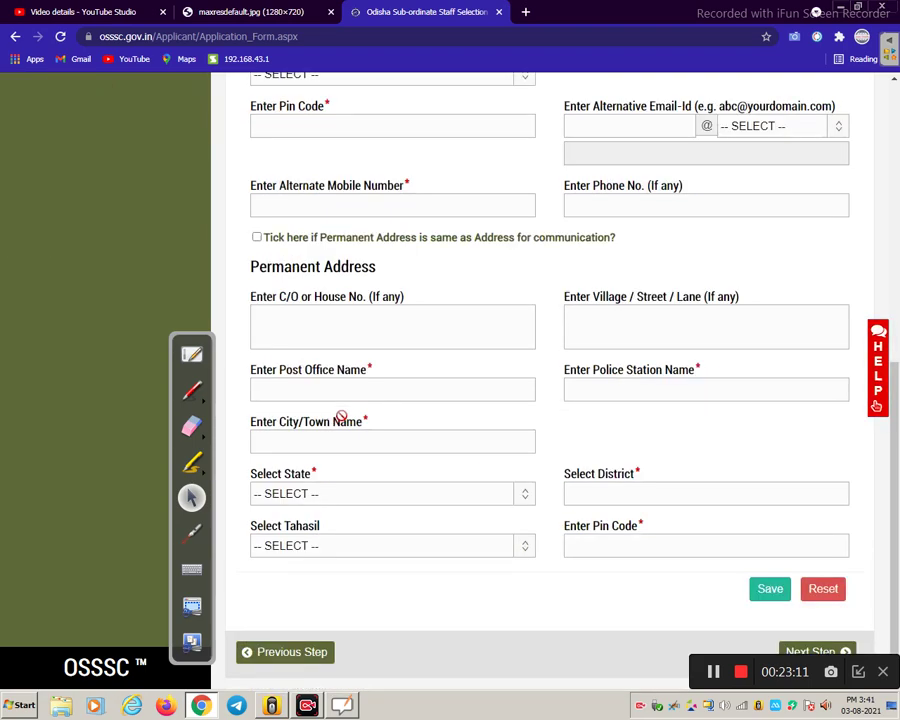
left_click(806, 651)
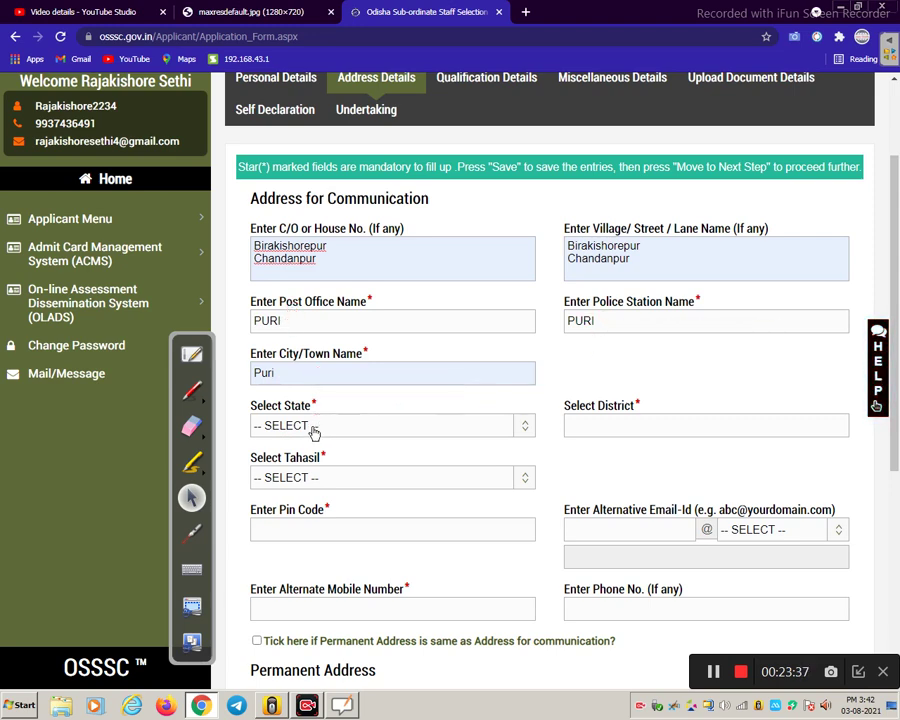
- Choose ODISHA as state, PURI as district and PURI TAHASIL as tahasil for communication
left_click(257, 427)
scroll(292, 342, "down", 5)
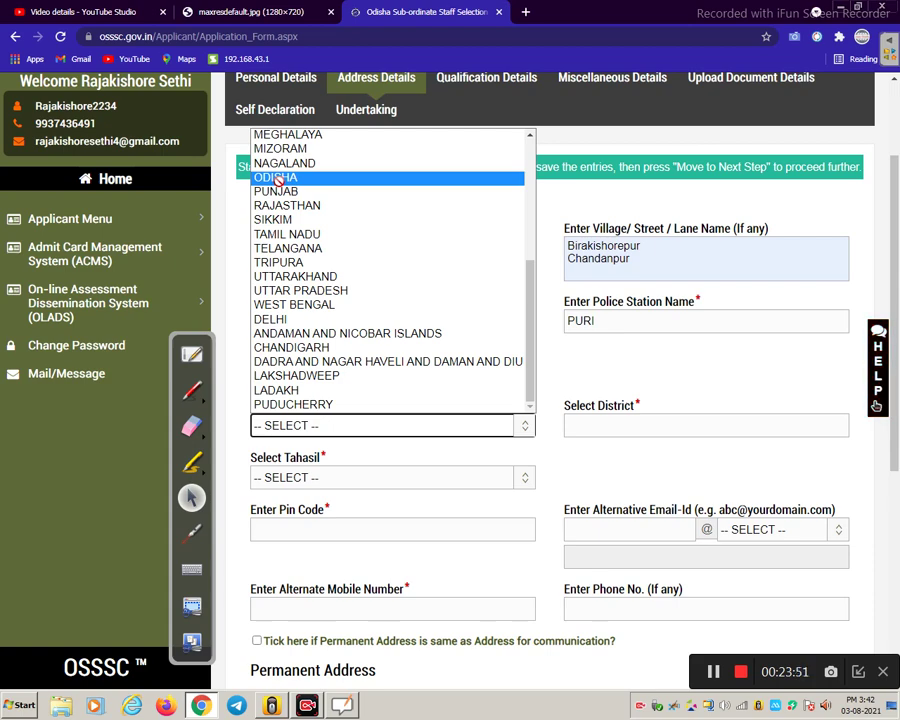
left_click(277, 178)
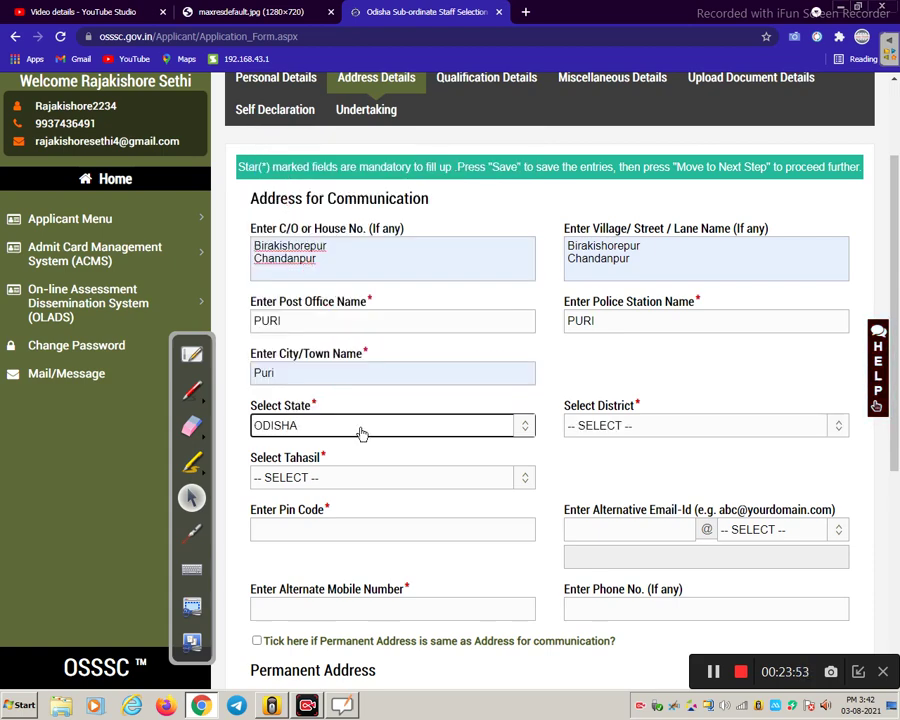
left_click(619, 424)
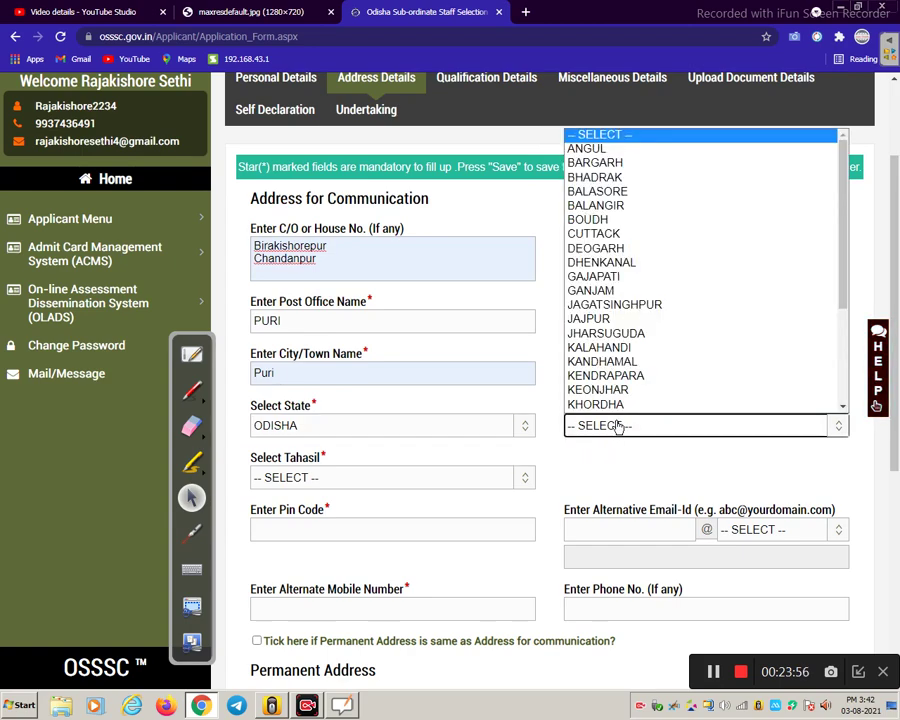
scroll(606, 344, "down", 3)
left_click(606, 346)
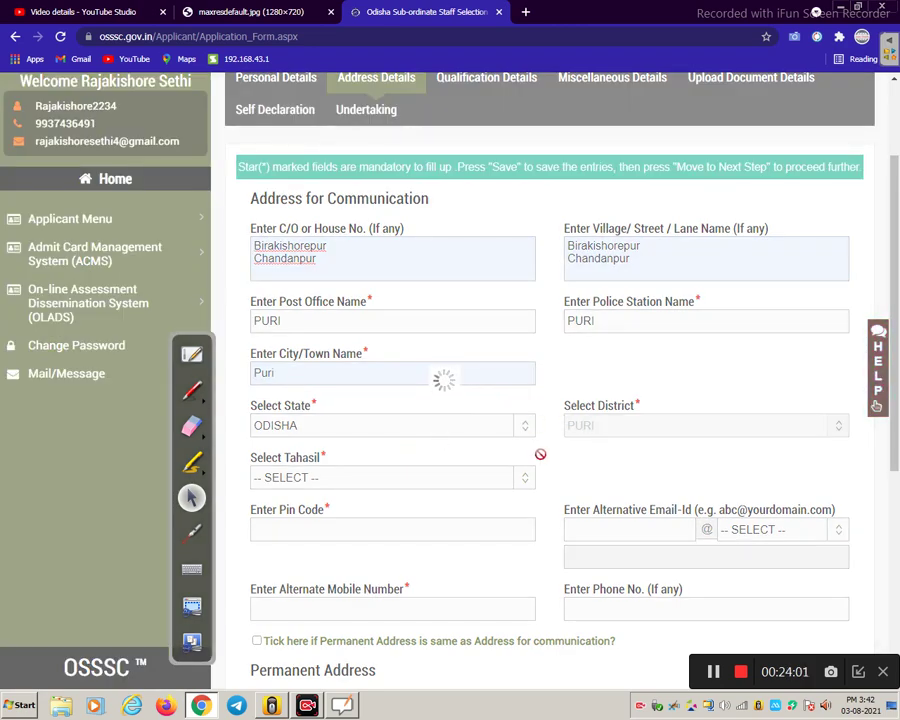
scroll(337, 468, "down", 1)
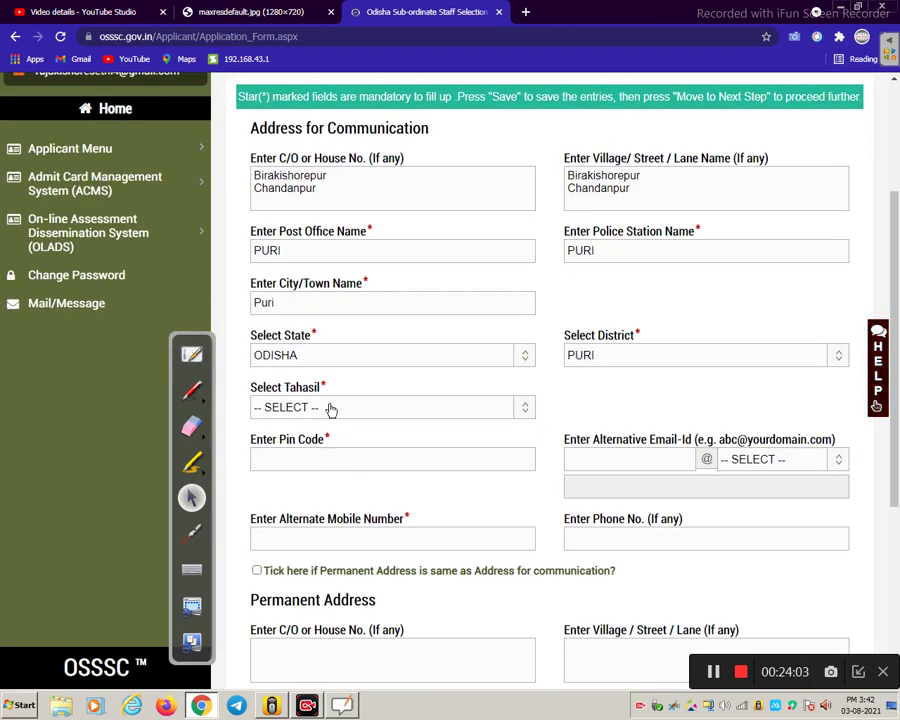
left_click(331, 408)
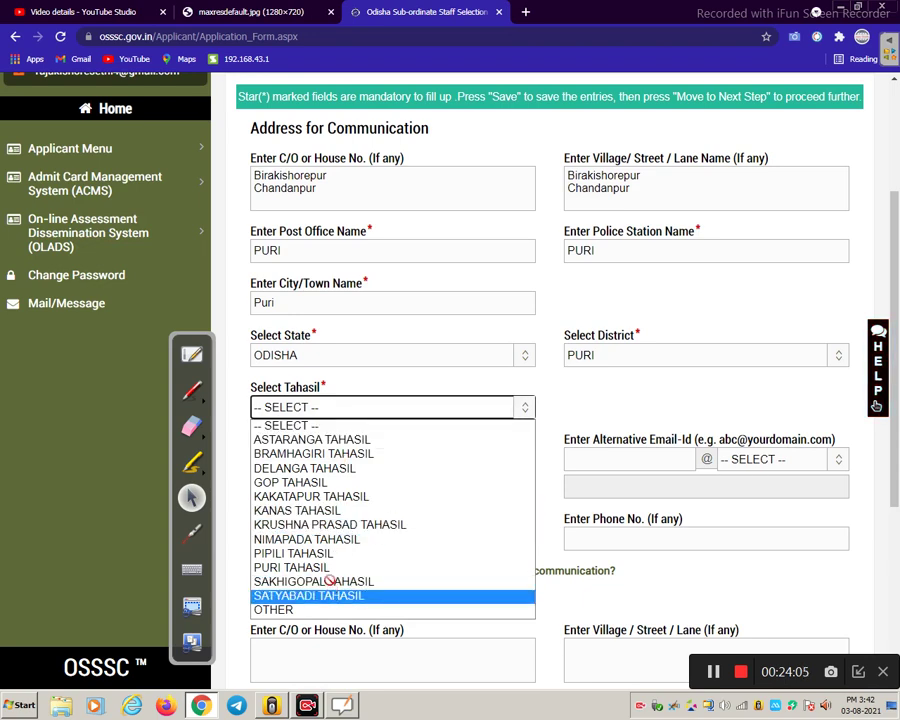
left_click(300, 567)
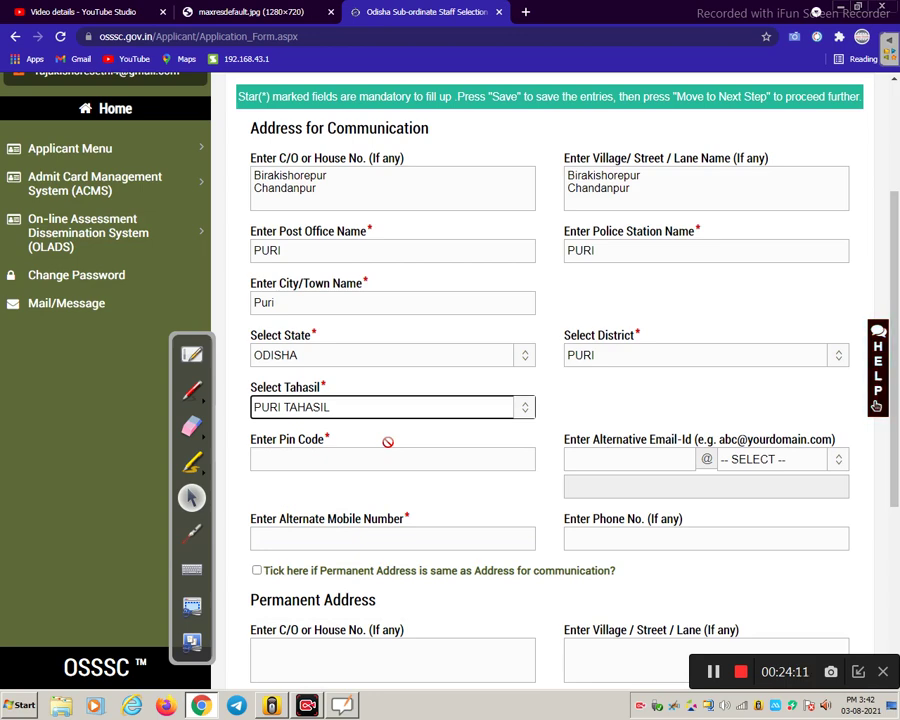
- Enter pin code 752001 and fill in the alternate mobile number from saved details
left_click(372, 459)
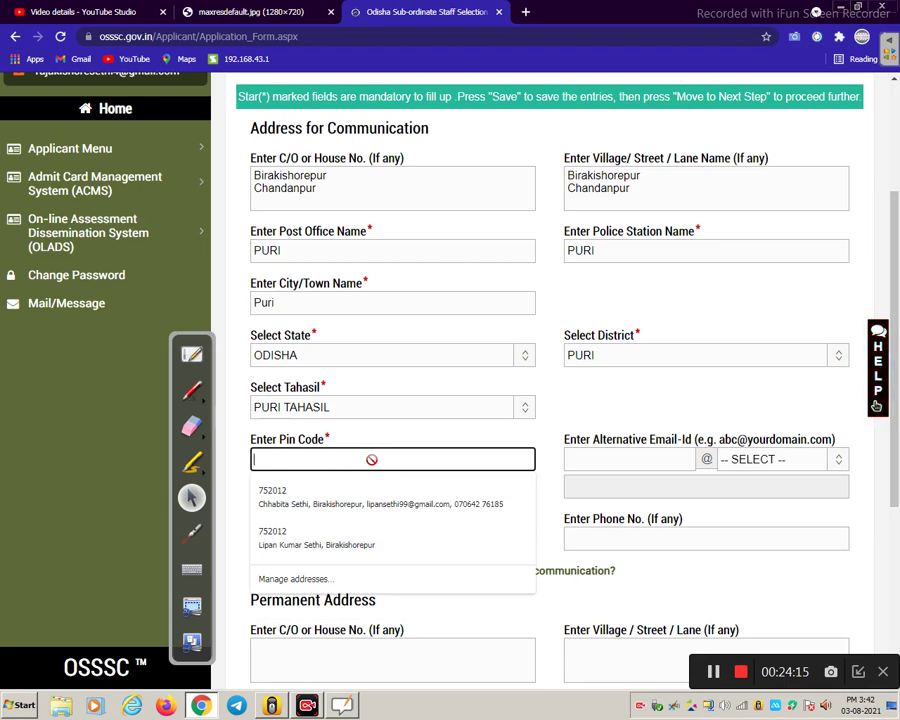
type("752001")
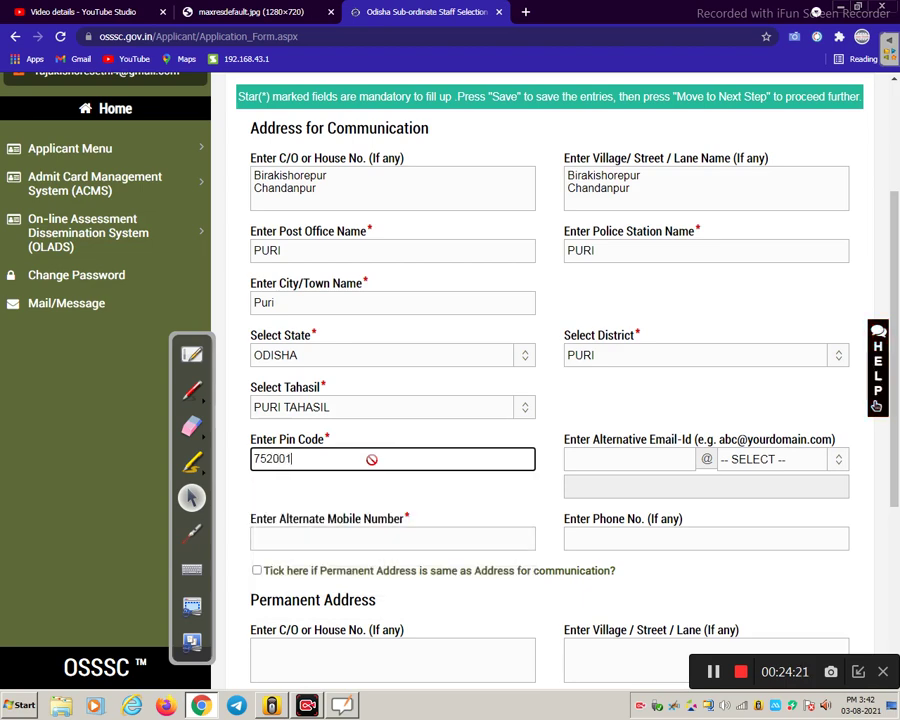
left_click(658, 462)
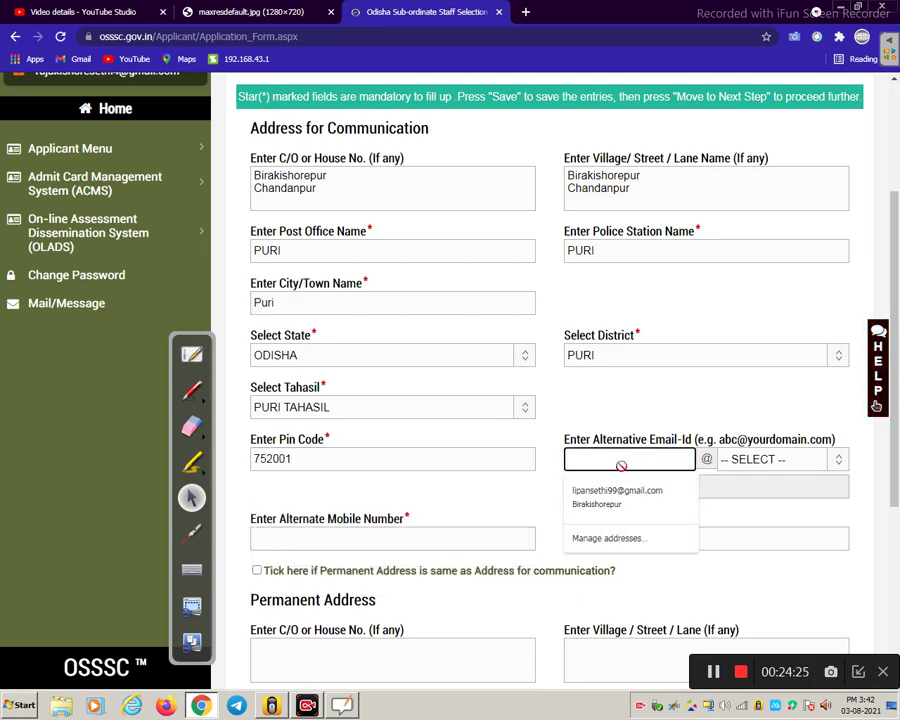
left_click(669, 408)
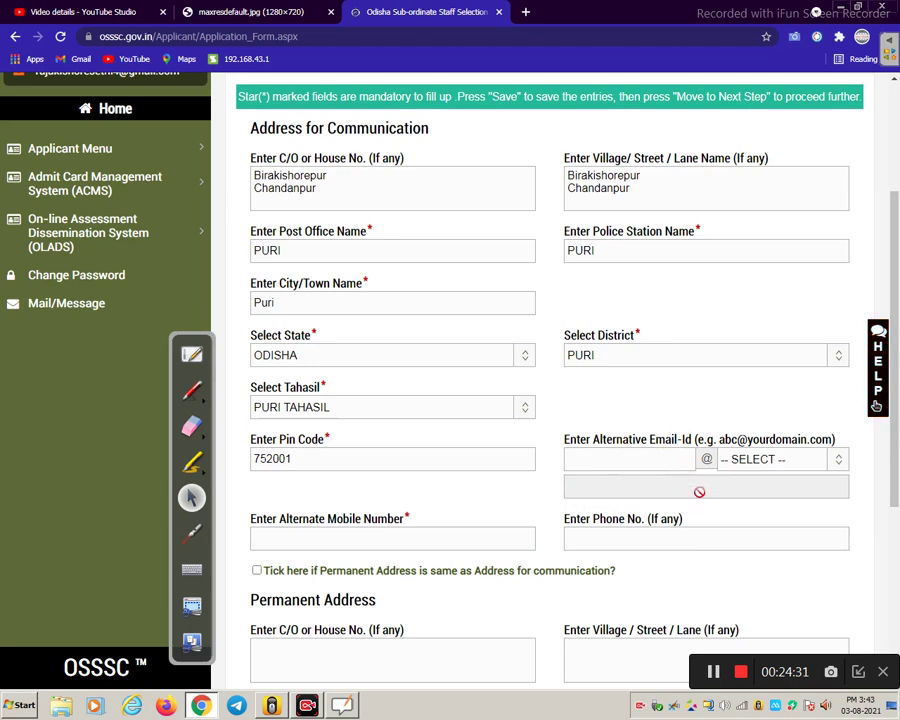
scroll(470, 508, "down", 1)
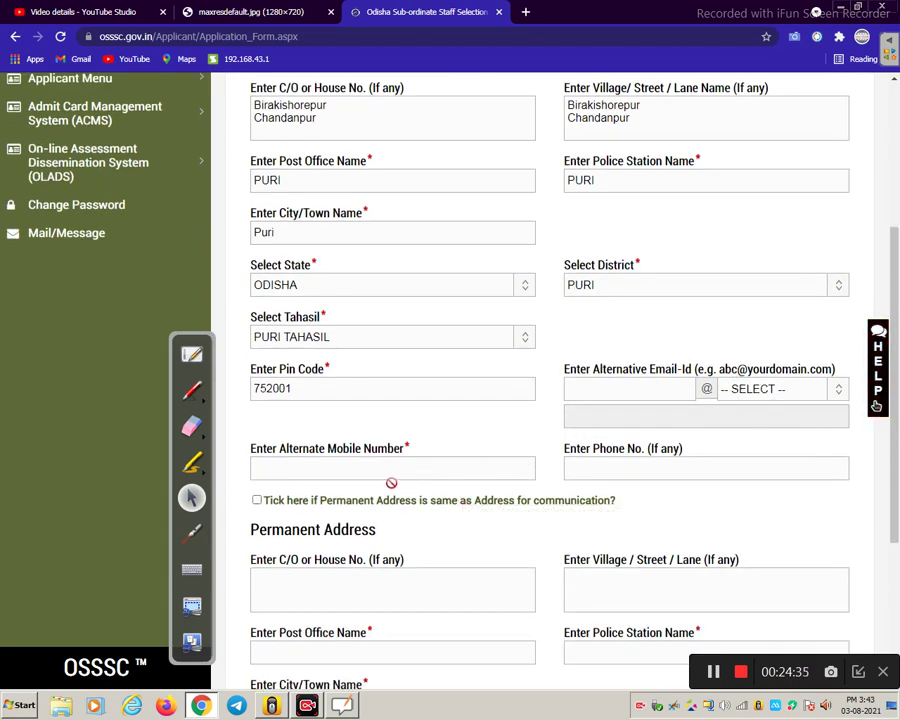
left_click(393, 468)
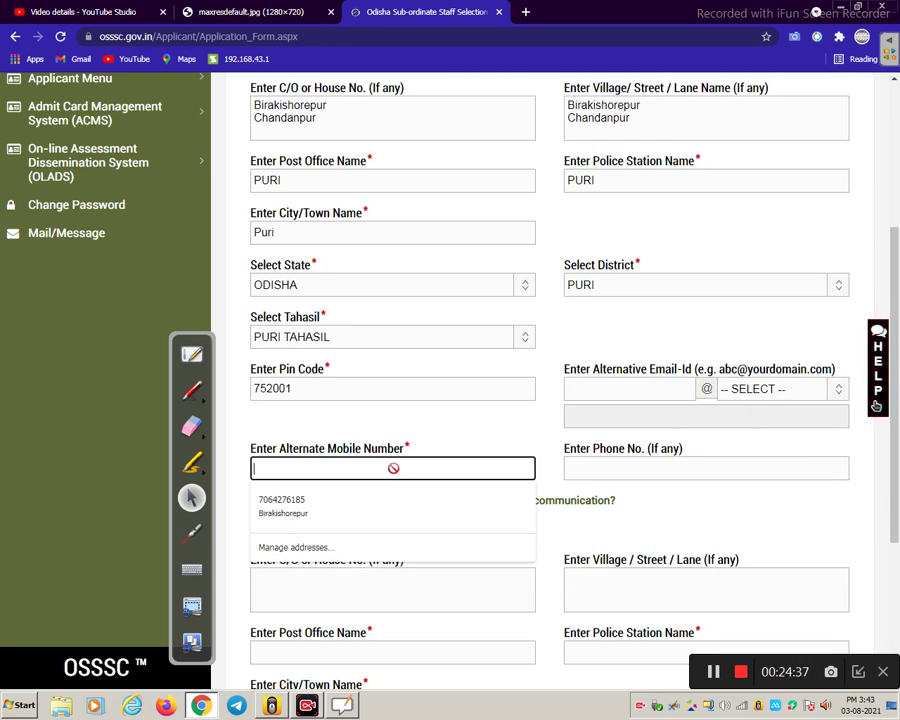
left_click(375, 515)
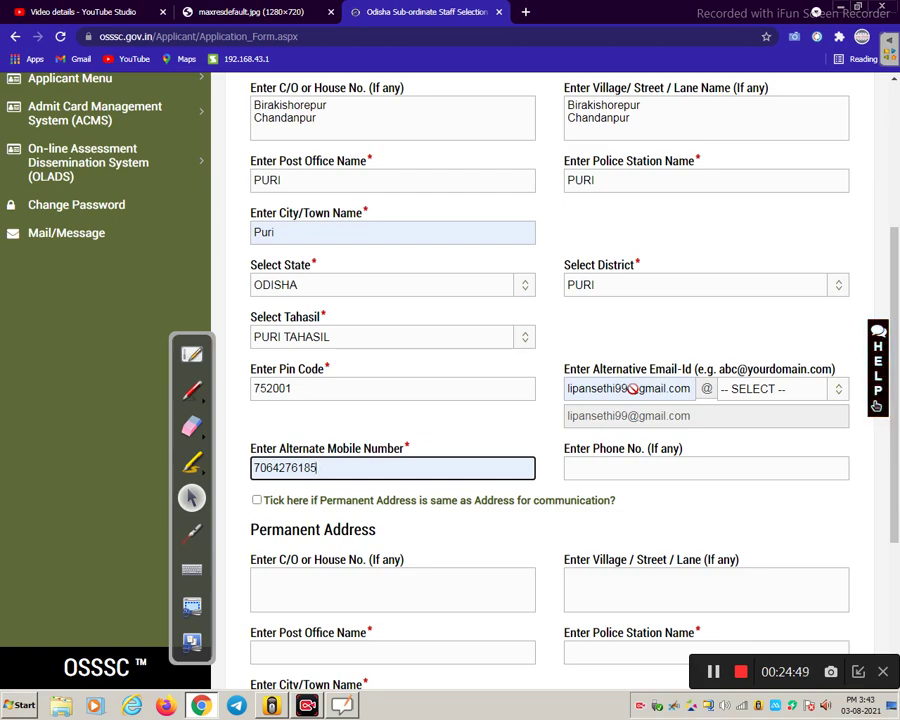
scroll(632, 389, "up", 2)
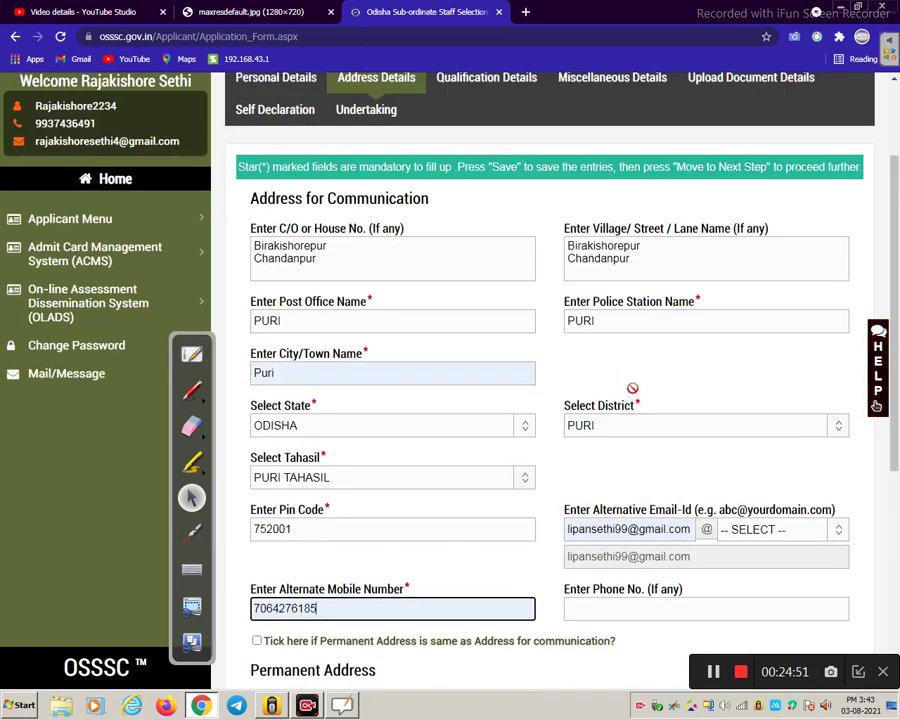
scroll(633, 402, "down", 2)
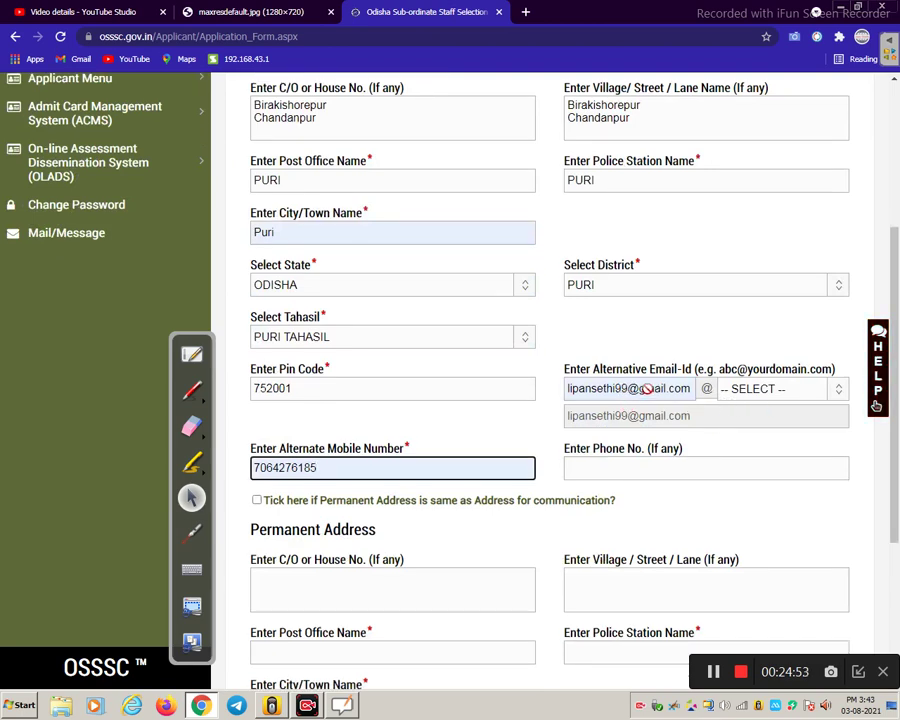
- Replace the alternative e-mail with the applicant's user name on the gmail.com domain
left_click(628, 388)
key("ctrl+shift+Left")
key("ctrl+shift+Left")
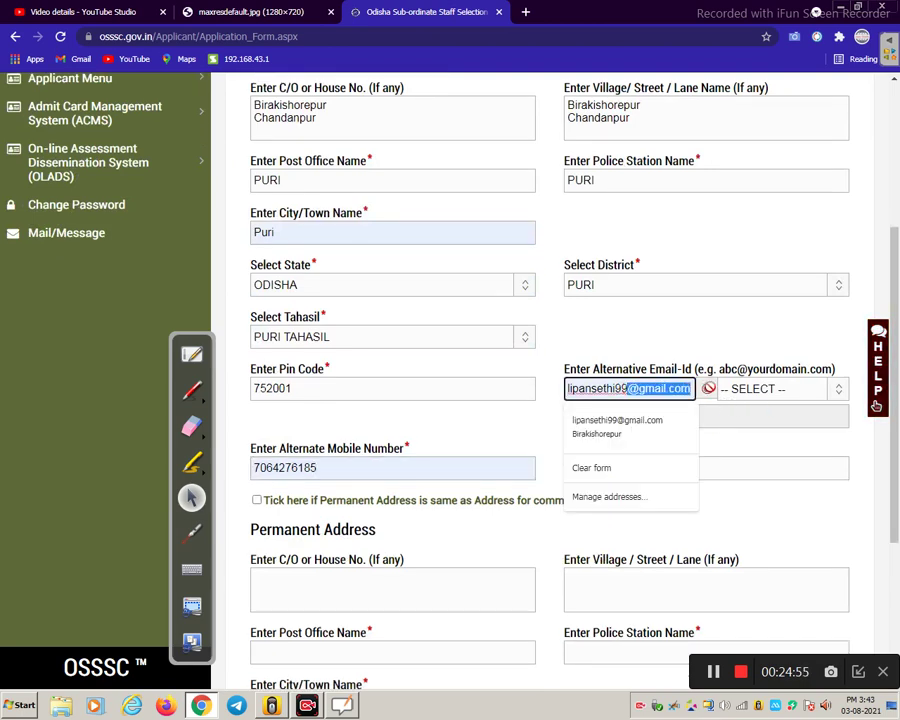
key("BackSpace")
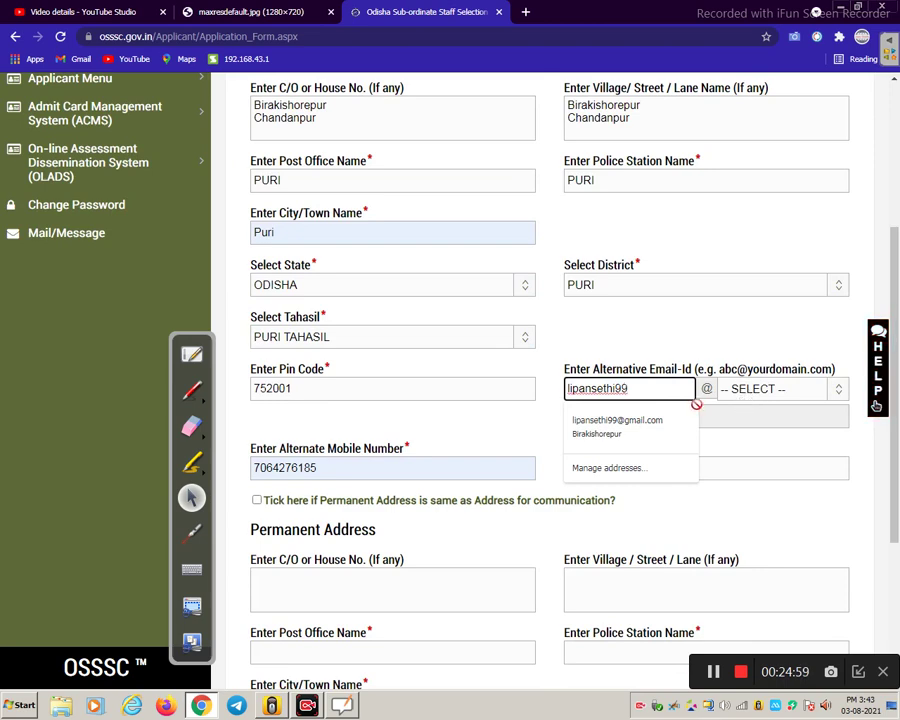
left_click(742, 392)
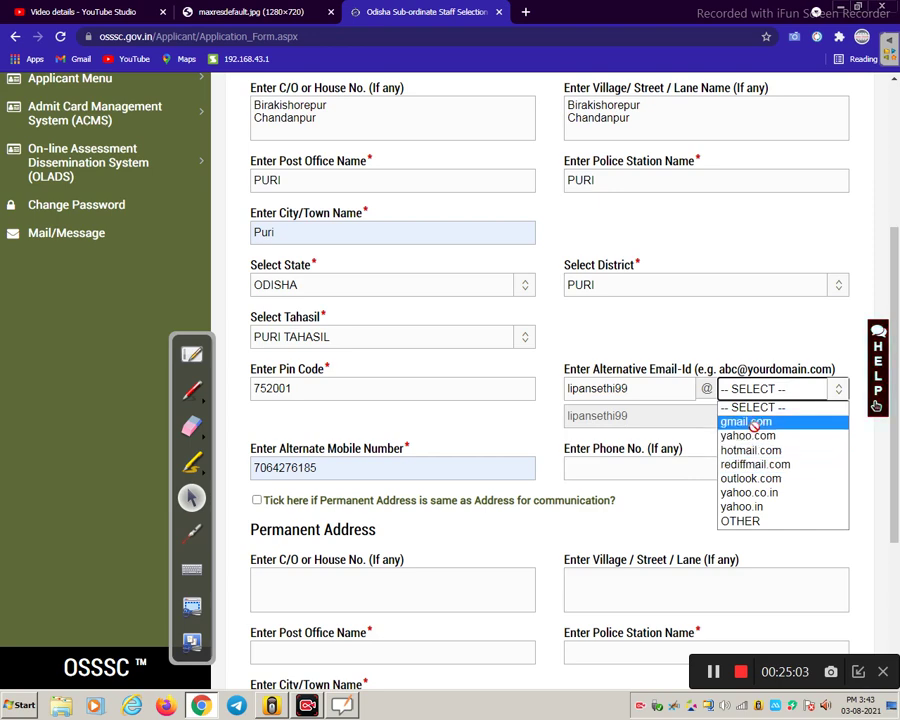
left_click(753, 423)
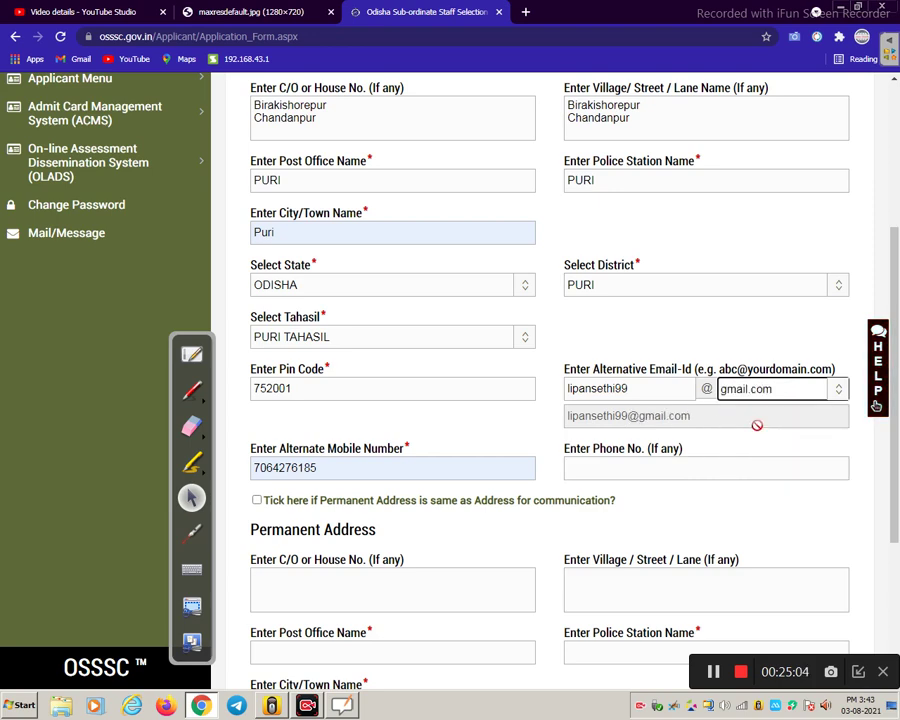
left_click(617, 390)
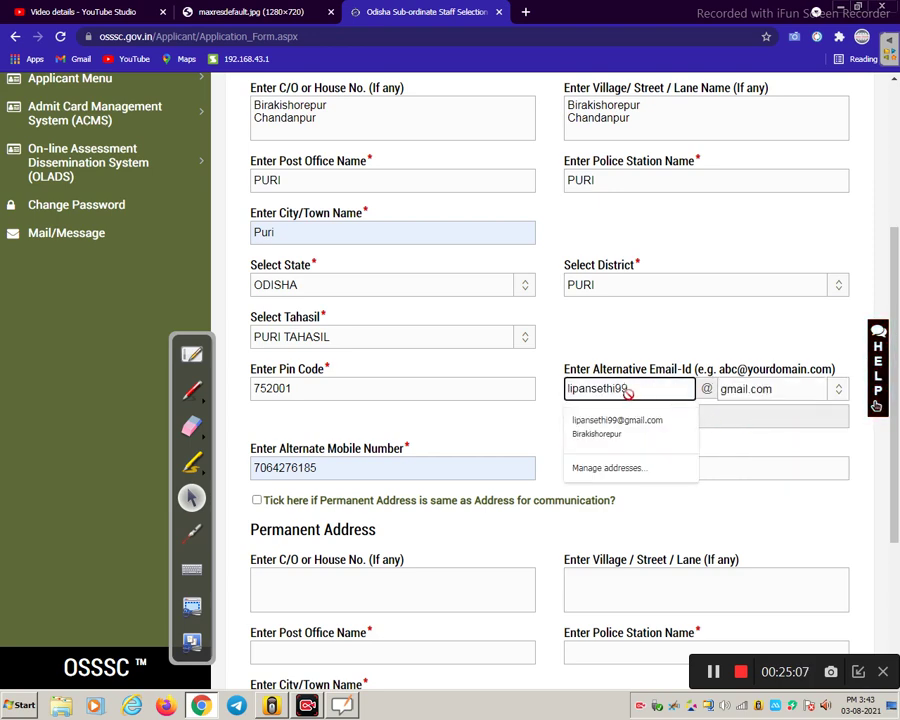
key("BackSpace")
key("BackSpace")
key("BackSpace")
key("BackSpace")
key("BackSpace")
key("BackSpace")
key("BackSpace")
key("BackSpace")
key("BackSpace")
key("BackSpace")
key("BackSpace")
key("BackSpace")
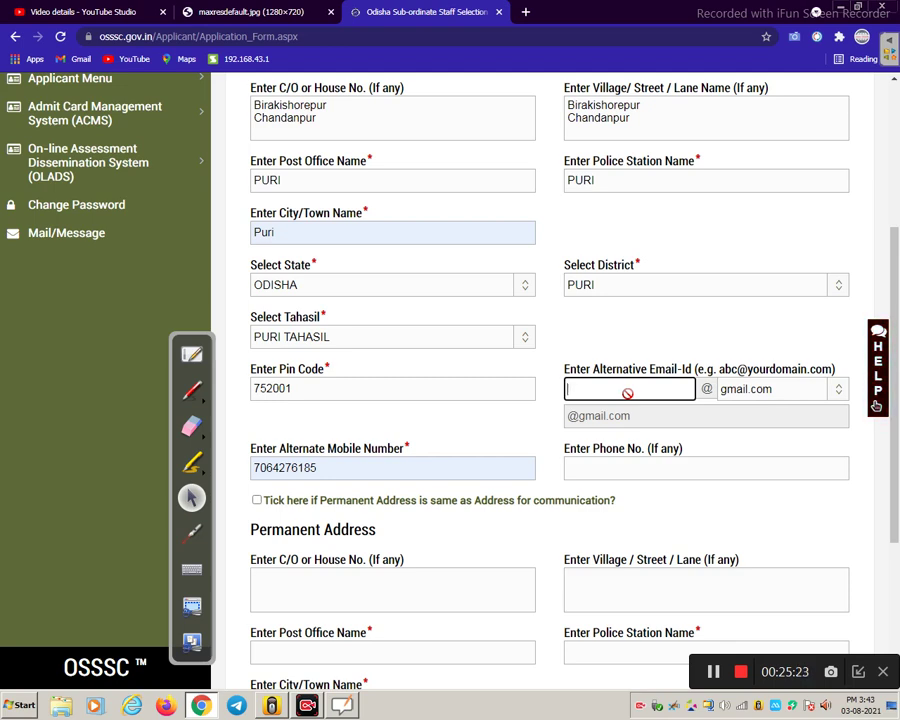
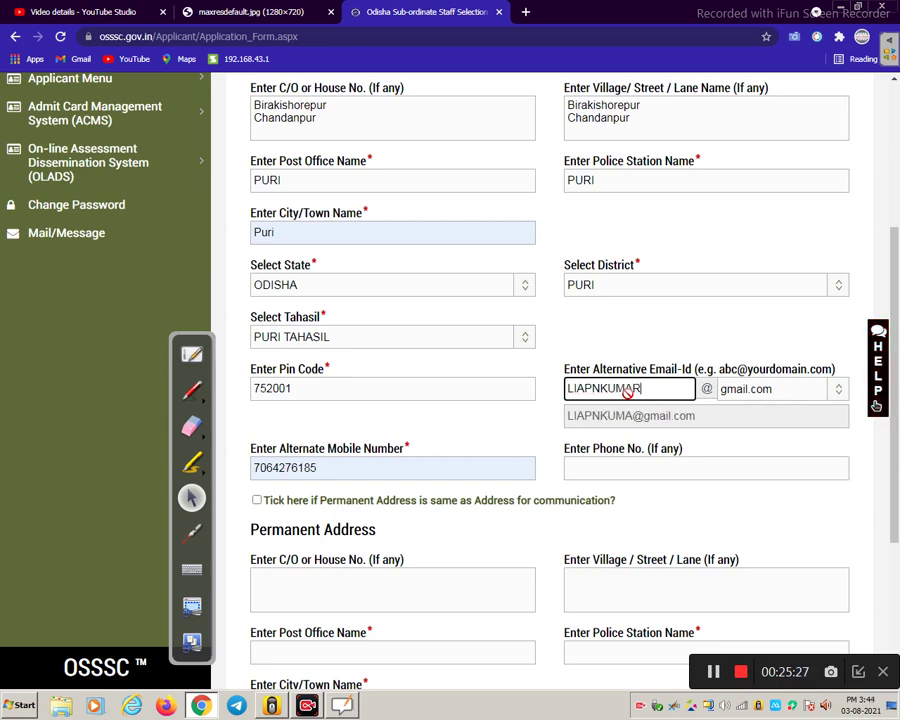
left_click(761, 400)
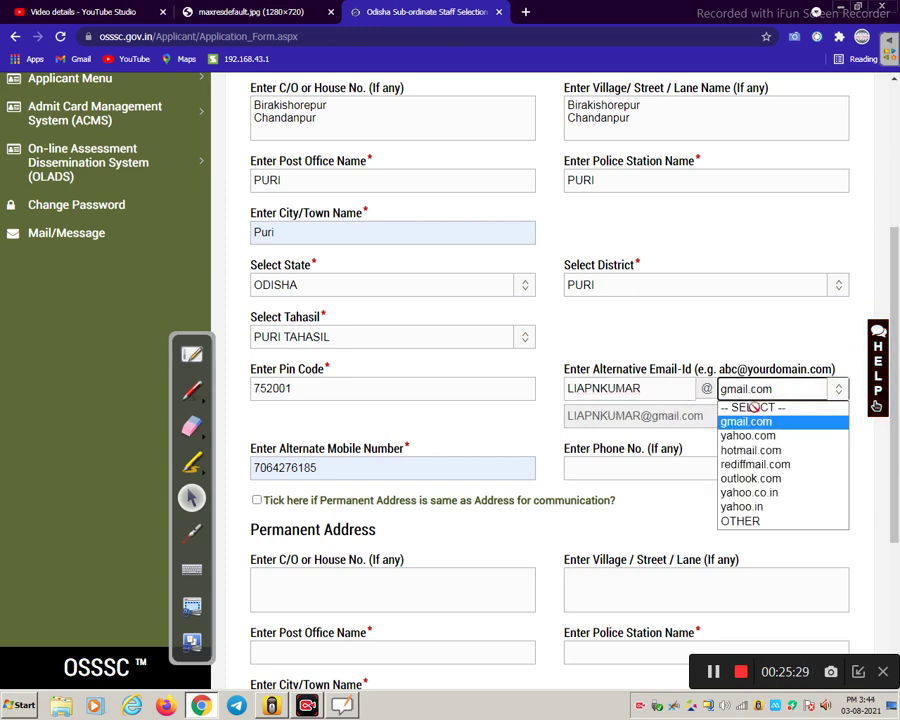
left_click(687, 370)
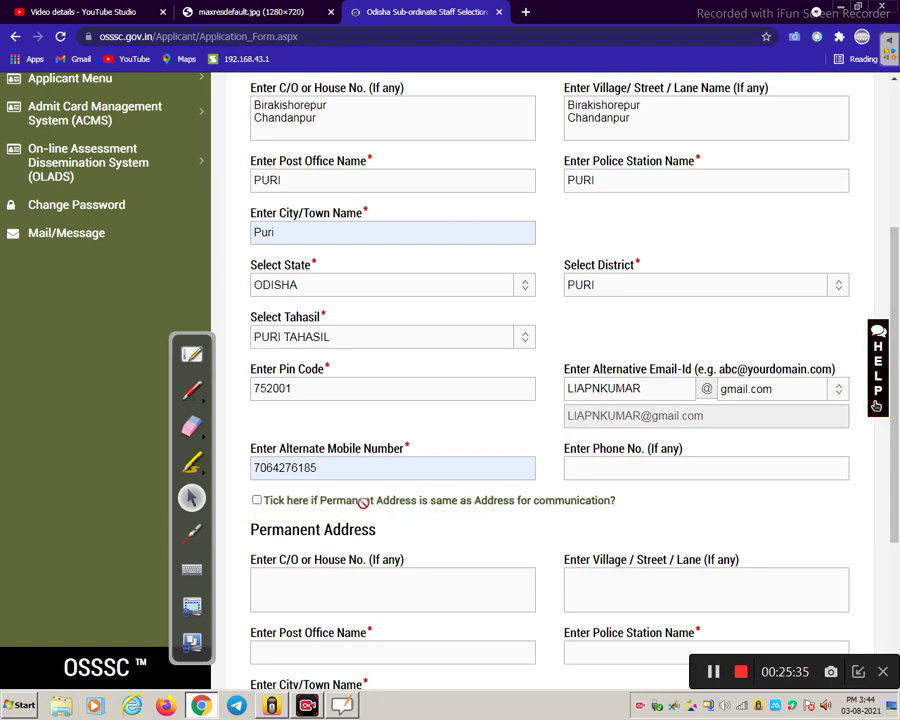
- Mark the permanent address as same as communication address and save the address details
left_click(259, 501)
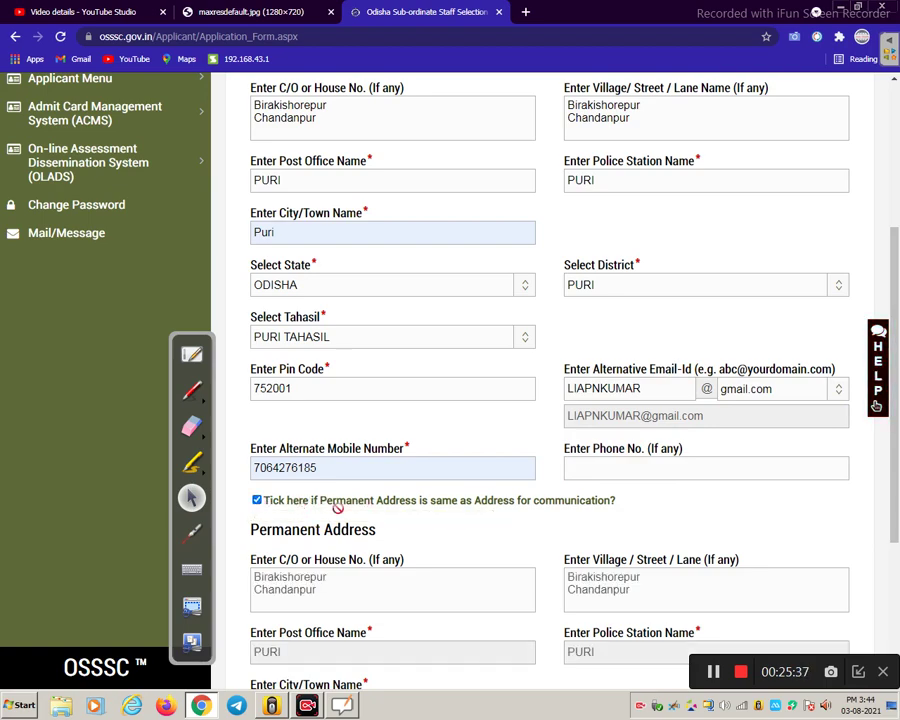
scroll(412, 507, "down", 2)
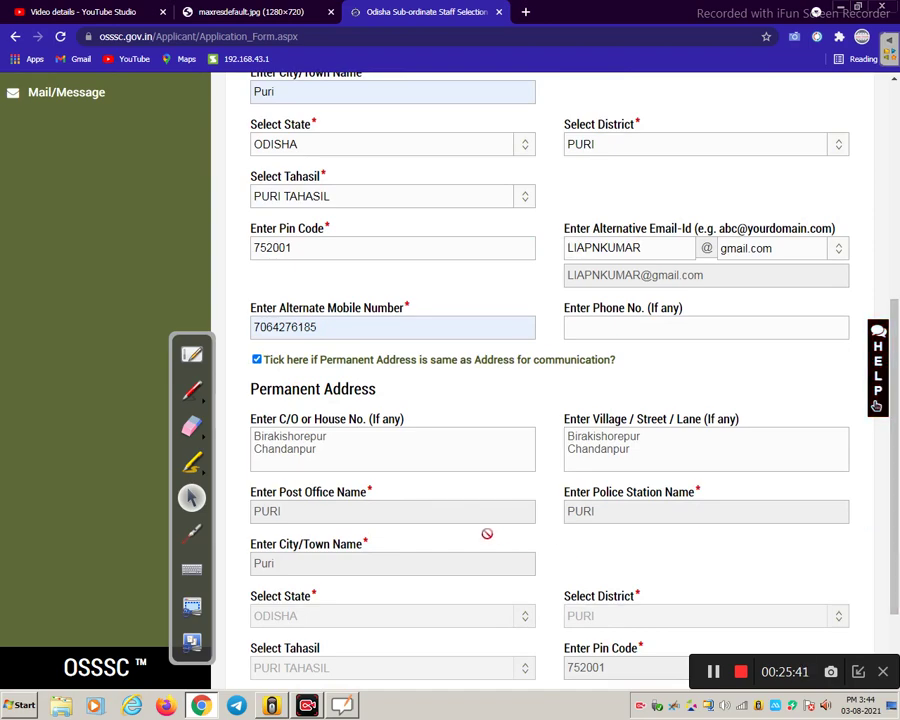
scroll(487, 534, "down", 1)
scroll(487, 534, "down", 1)
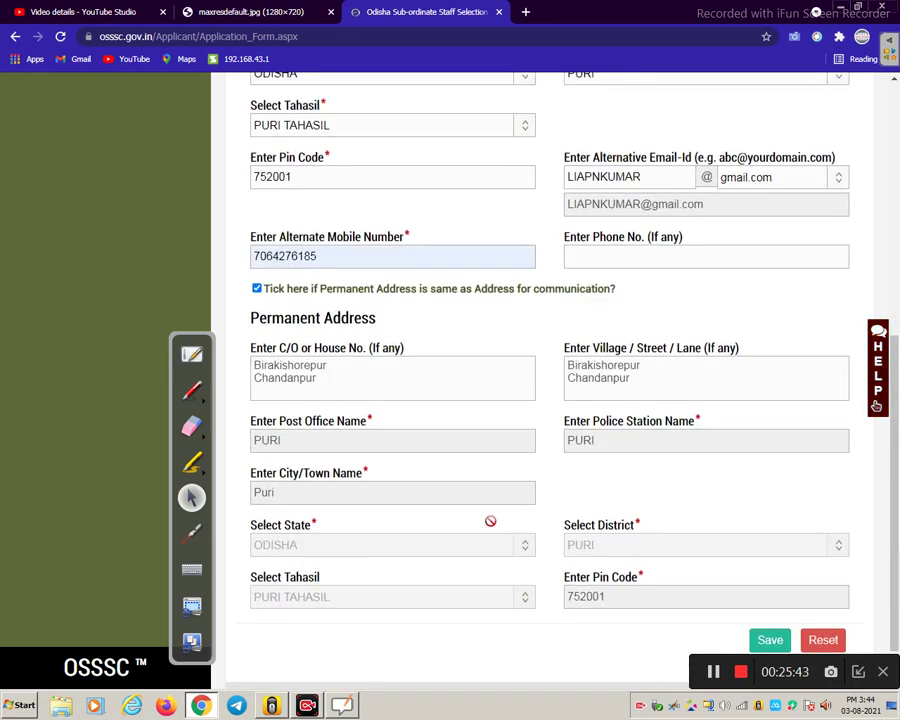
scroll(490, 540, "down", 1)
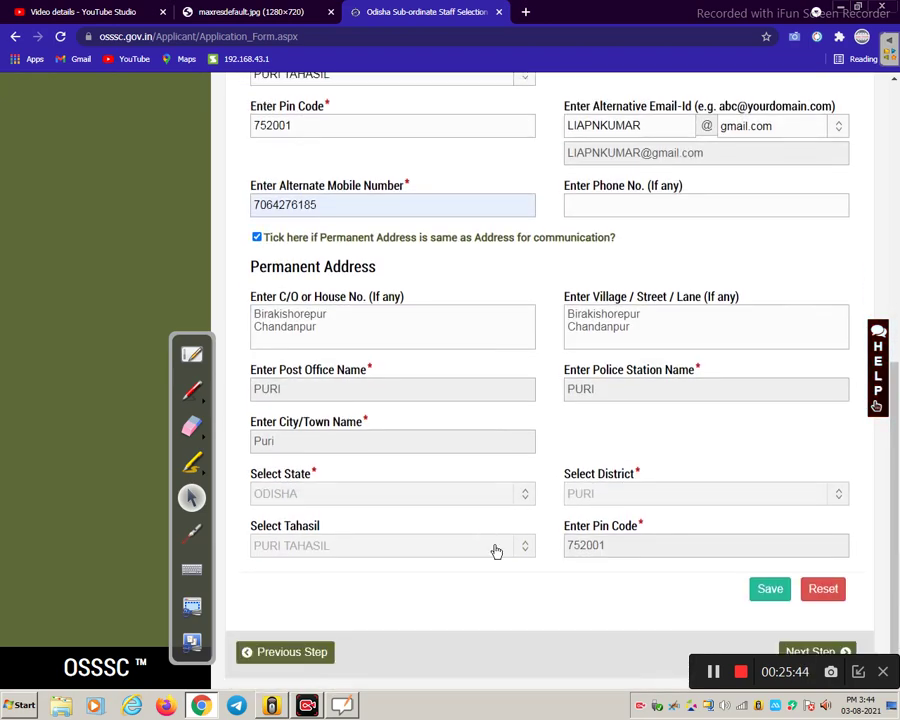
left_click(768, 590)
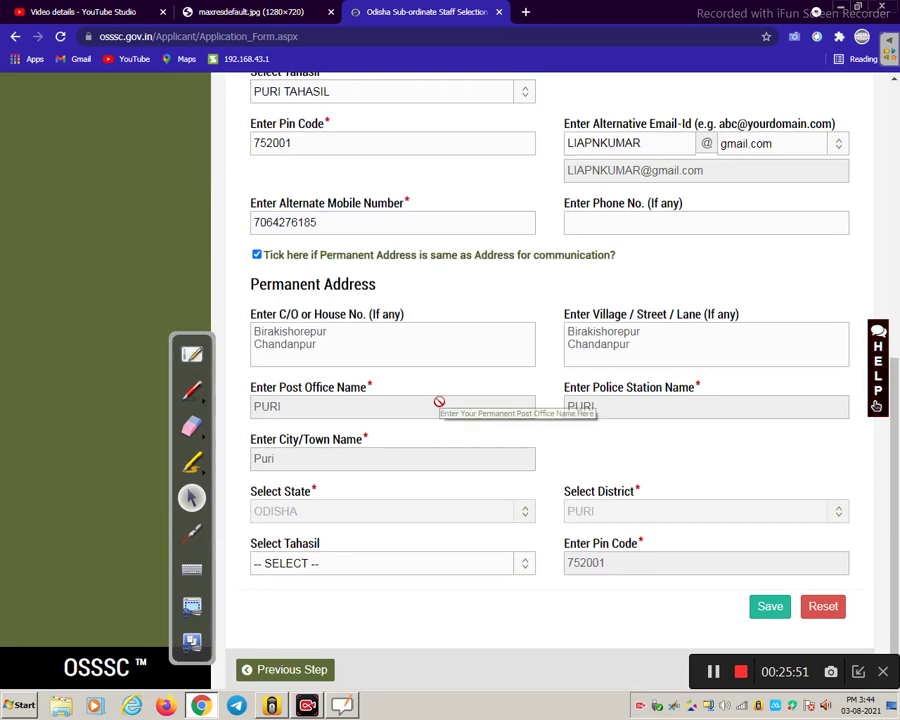
scroll(620, 520, "down", 1)
scroll(650, 520, "up", 5)
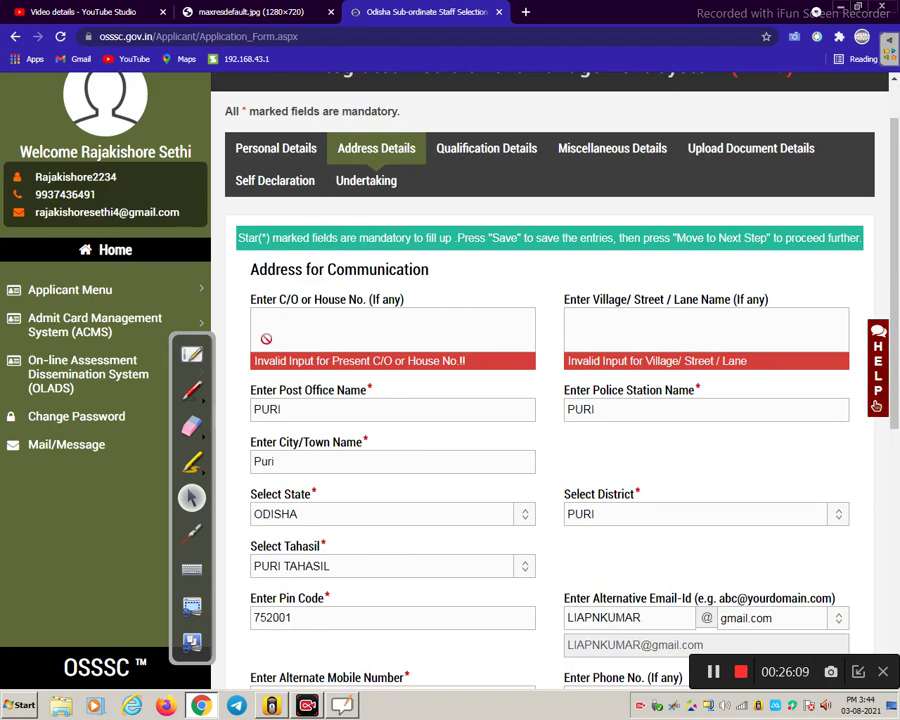
- Set PURI TAHASIL as the permanent tahasil, save the addresses, and proceed to qualifications
scroll(363, 414, "down", 3)
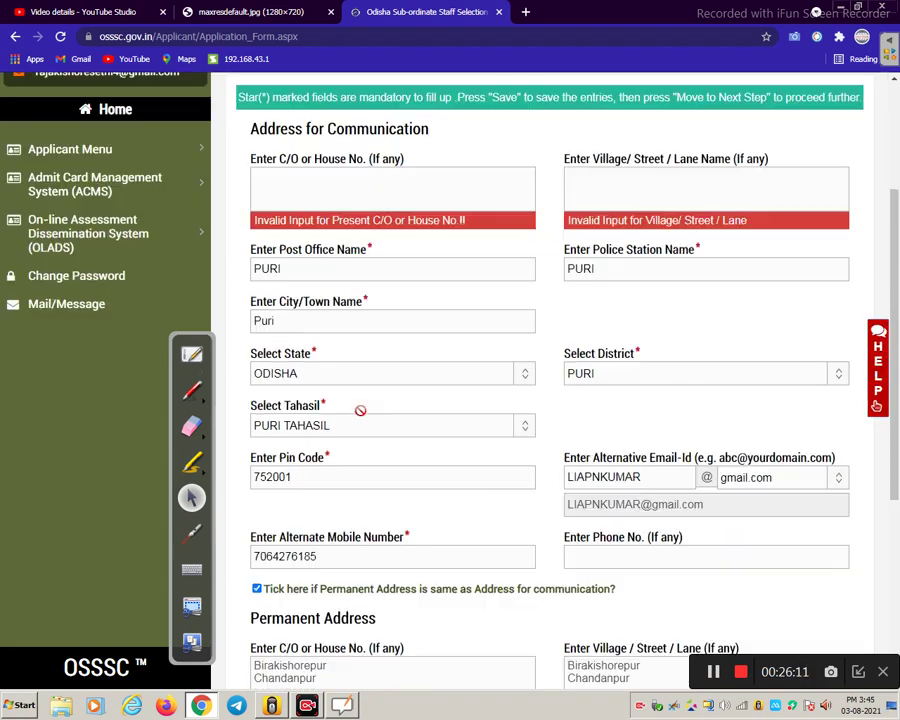
scroll(369, 401, "down", 2)
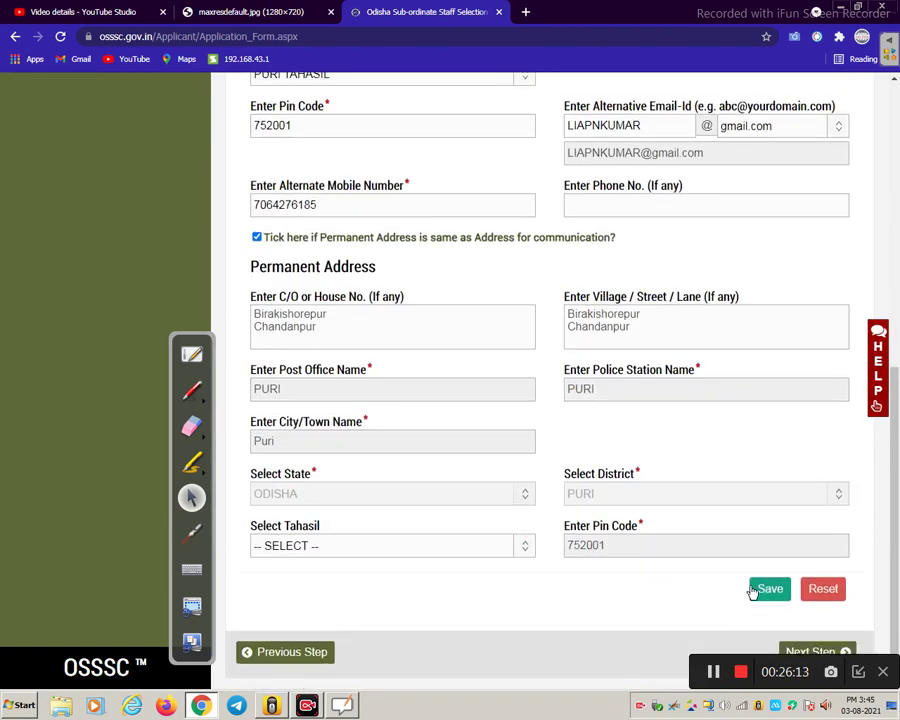
left_click(395, 548)
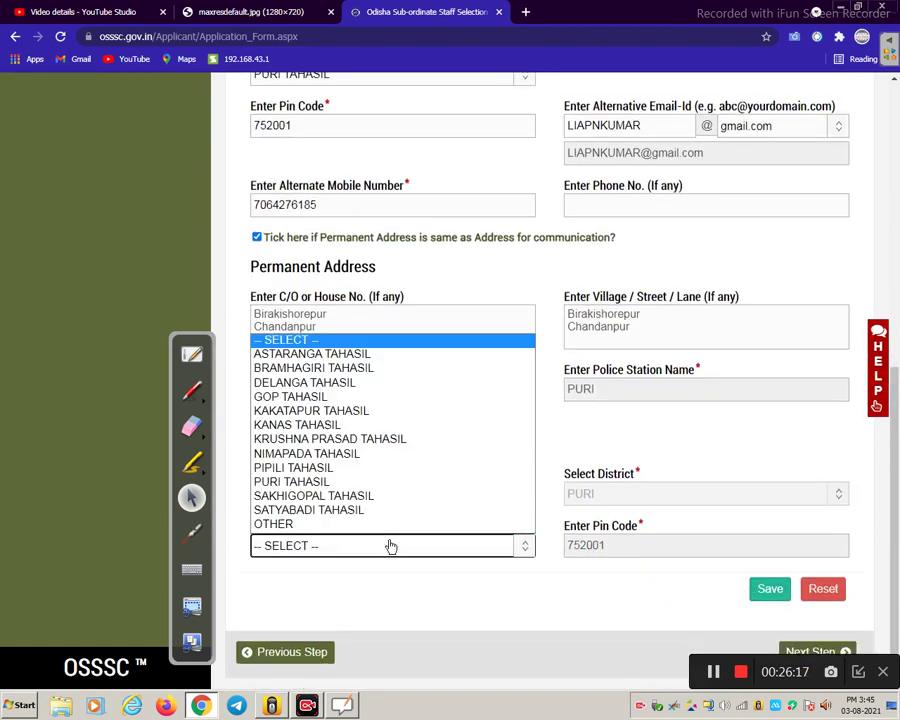
left_click(333, 481)
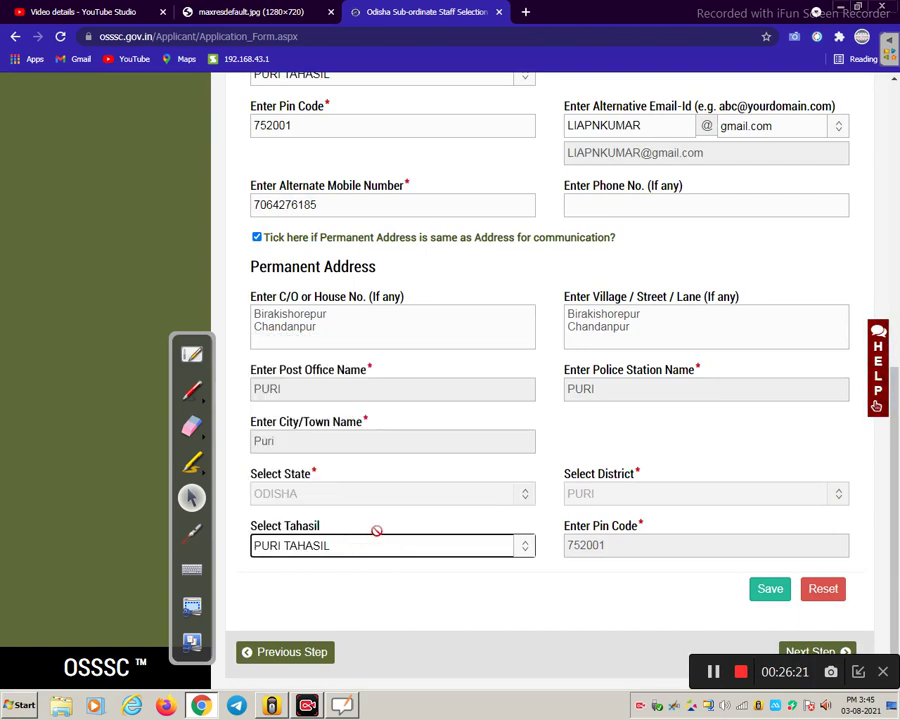
scroll(374, 528, "up", 1)
scroll(560, 570, "down", 1)
left_click(766, 593)
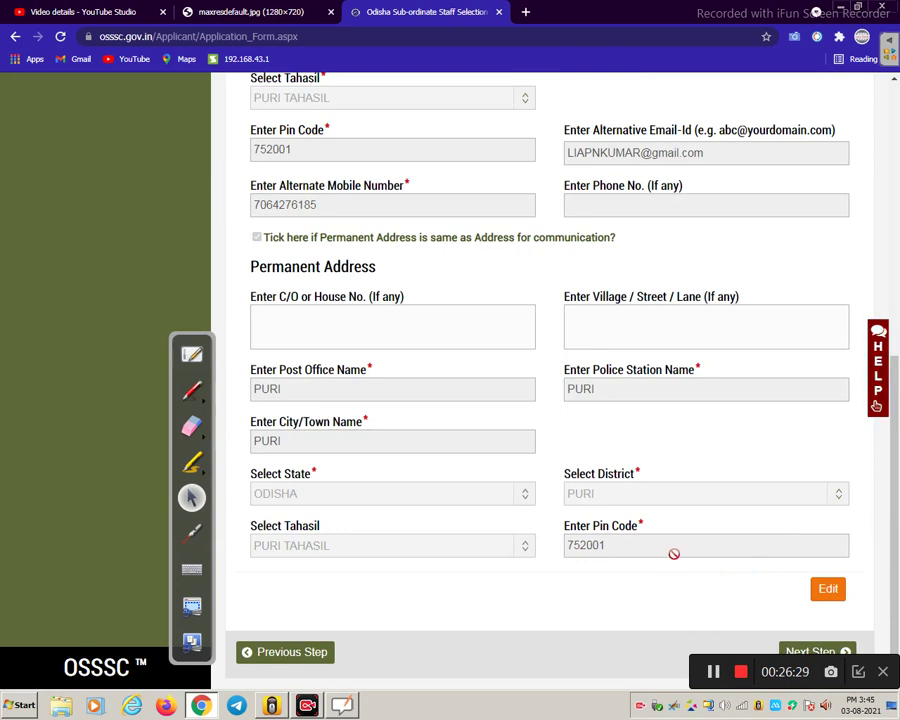
left_click(803, 651)
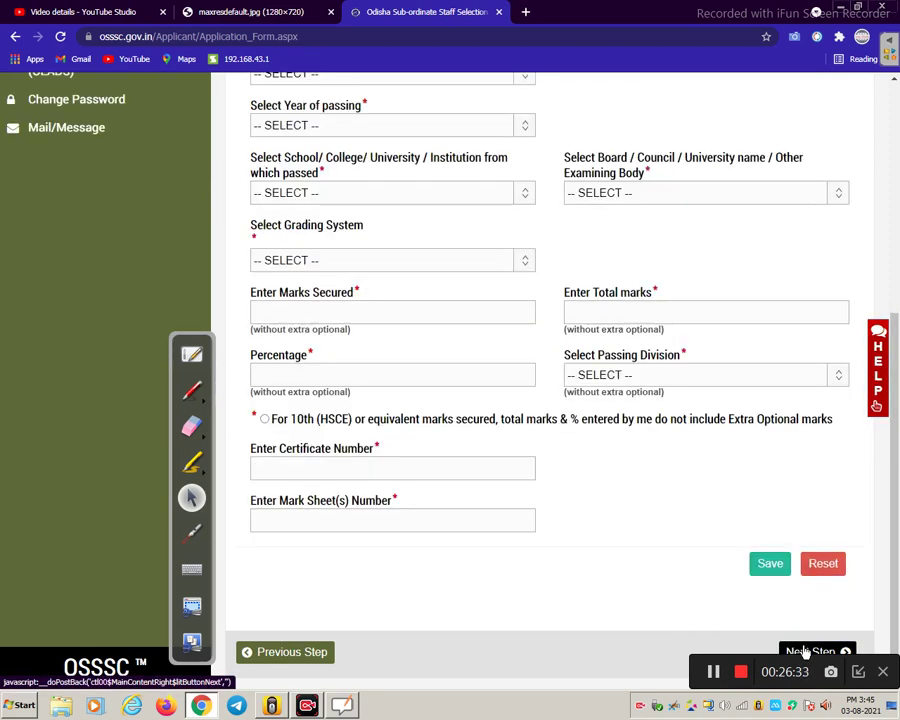
- Keep level 10th (HSCE) or equivalent, choose qualification 10th (HSCE) and passing year 2010
scroll(568, 512, "up", 4)
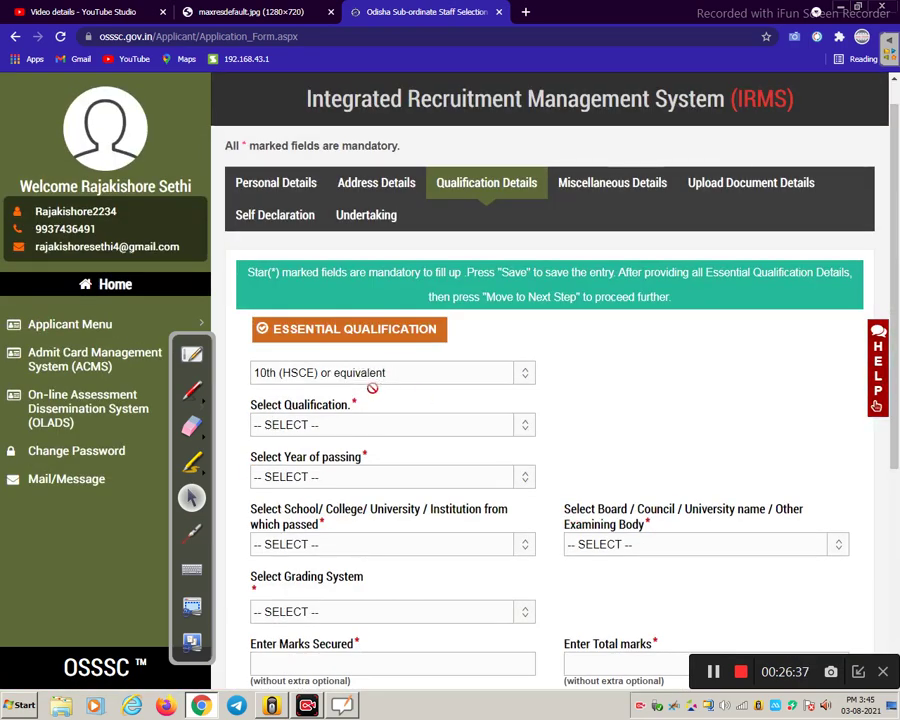
left_click(444, 376)
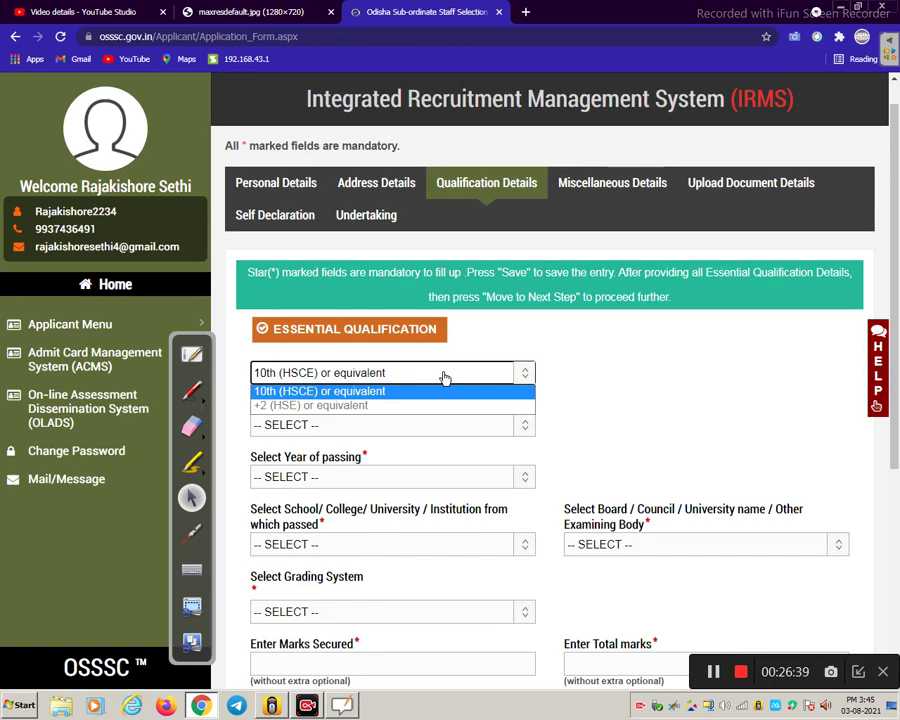
left_click(444, 376)
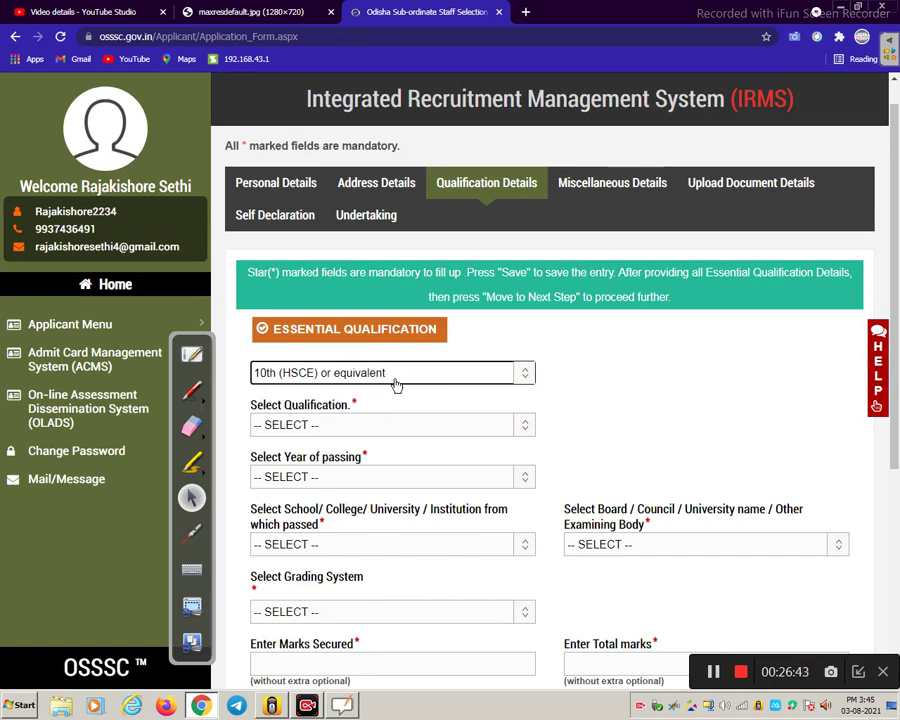
left_click(350, 428)
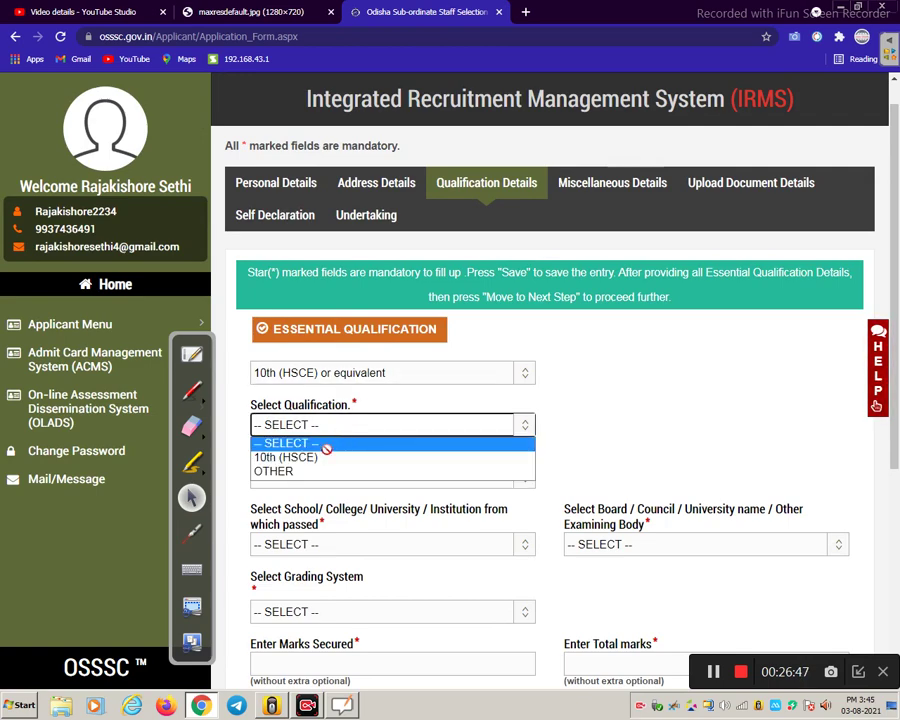
left_click(323, 457)
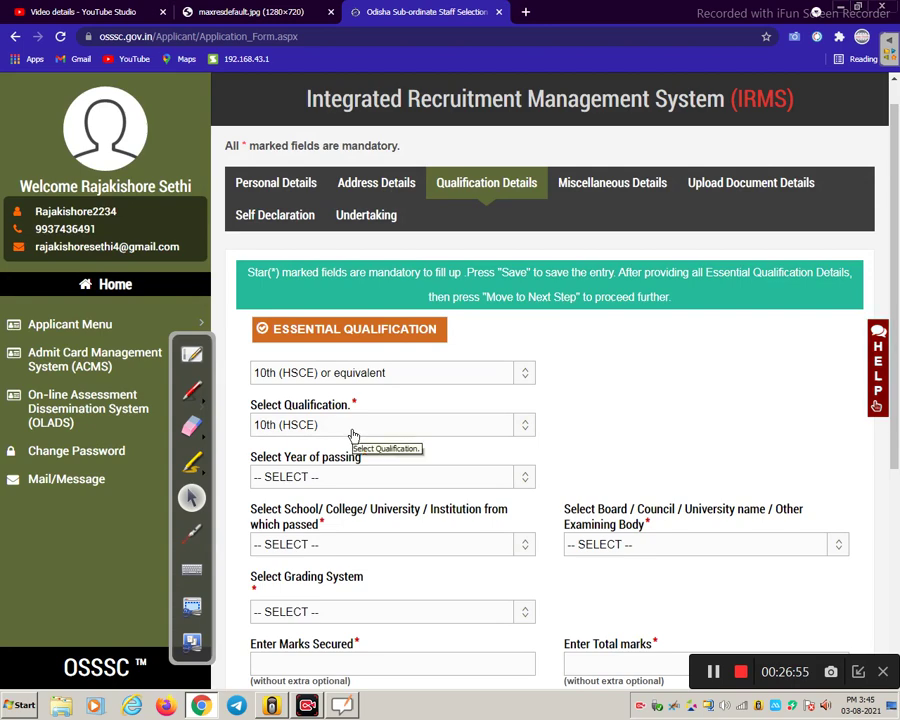
scroll(290, 436, "down", 3)
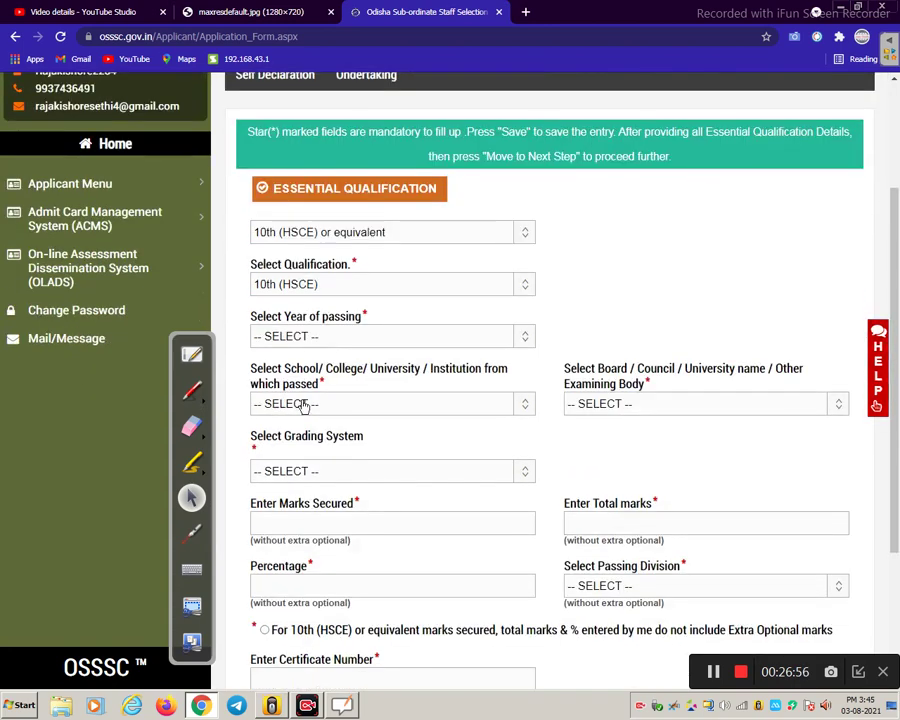
left_click(326, 338)
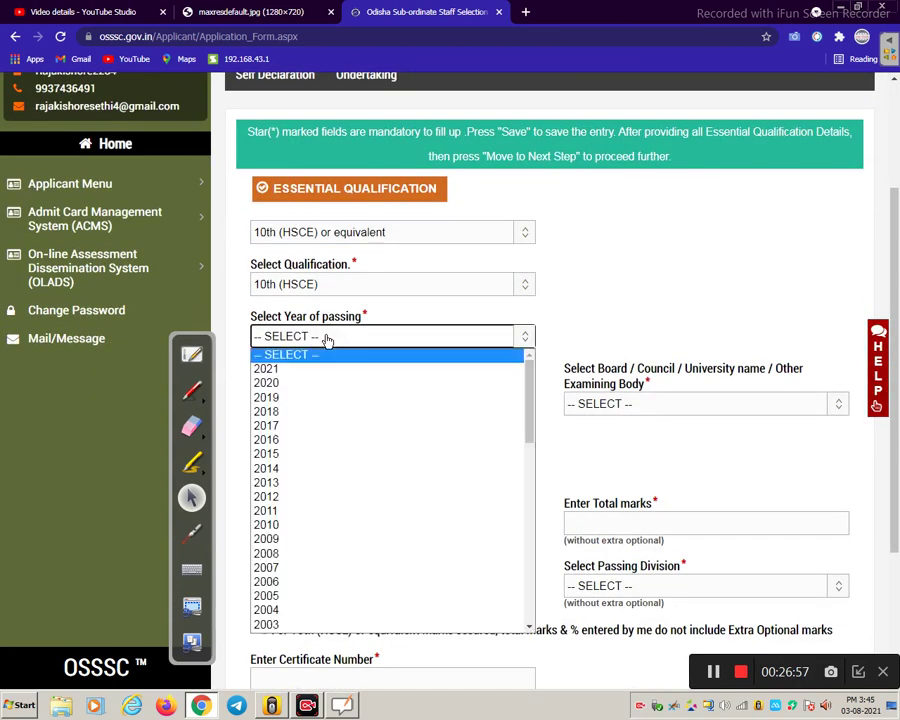
left_click(309, 523)
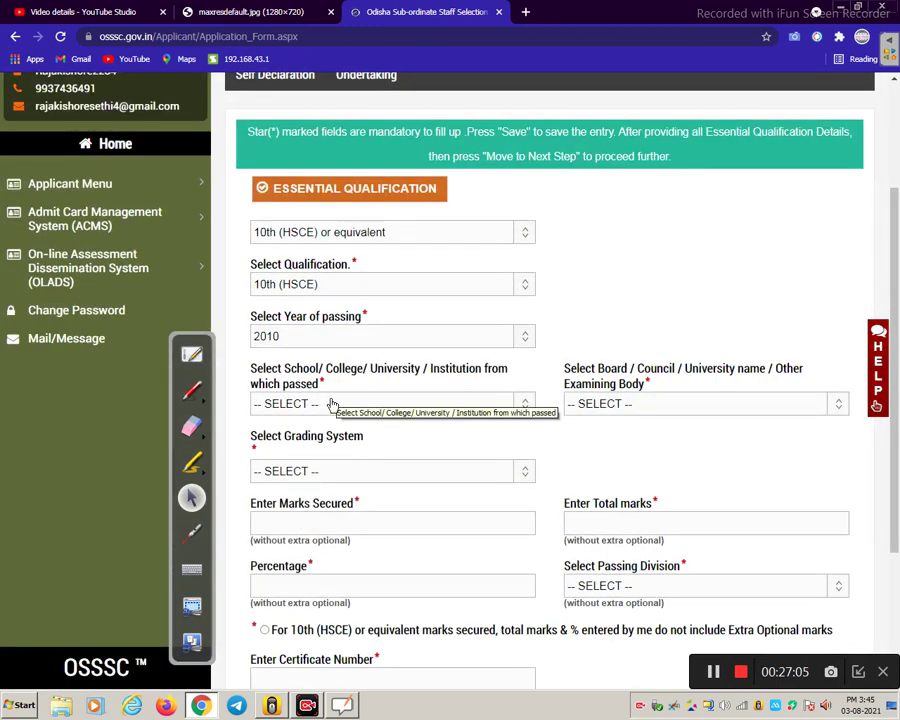
- Set the school to OTHER with institution name 'M G H SCHOOL ,PURI, ODISHA'
left_click(333, 404)
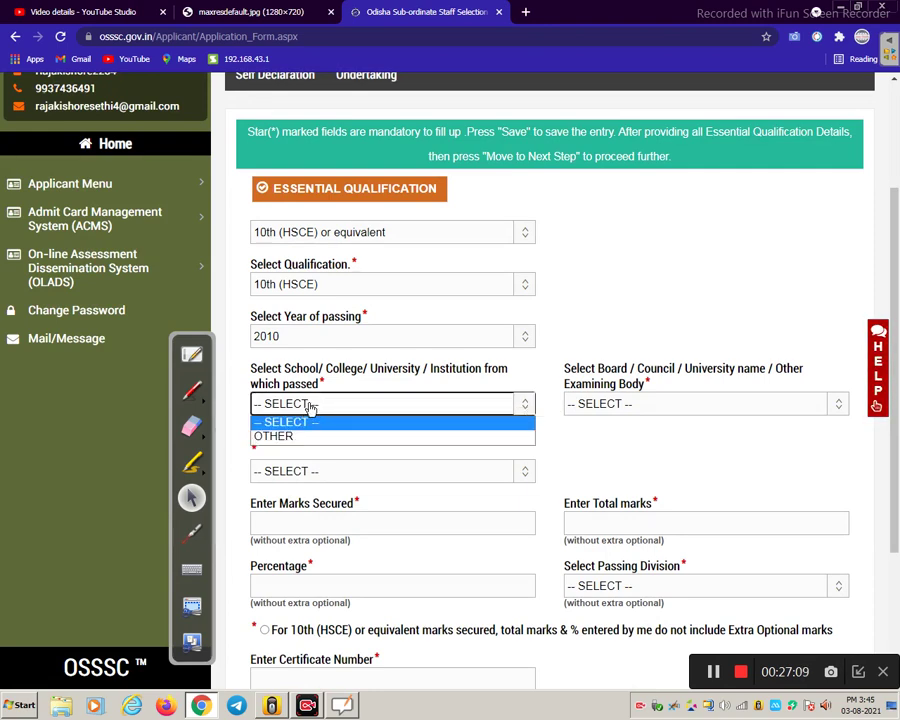
left_click(265, 436)
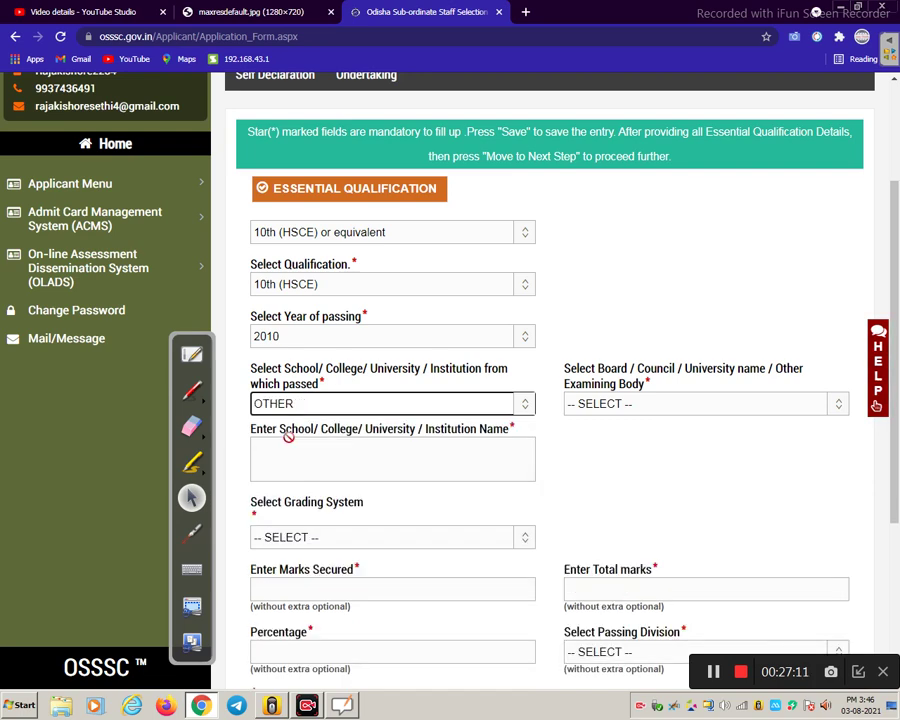
left_click(288, 445)
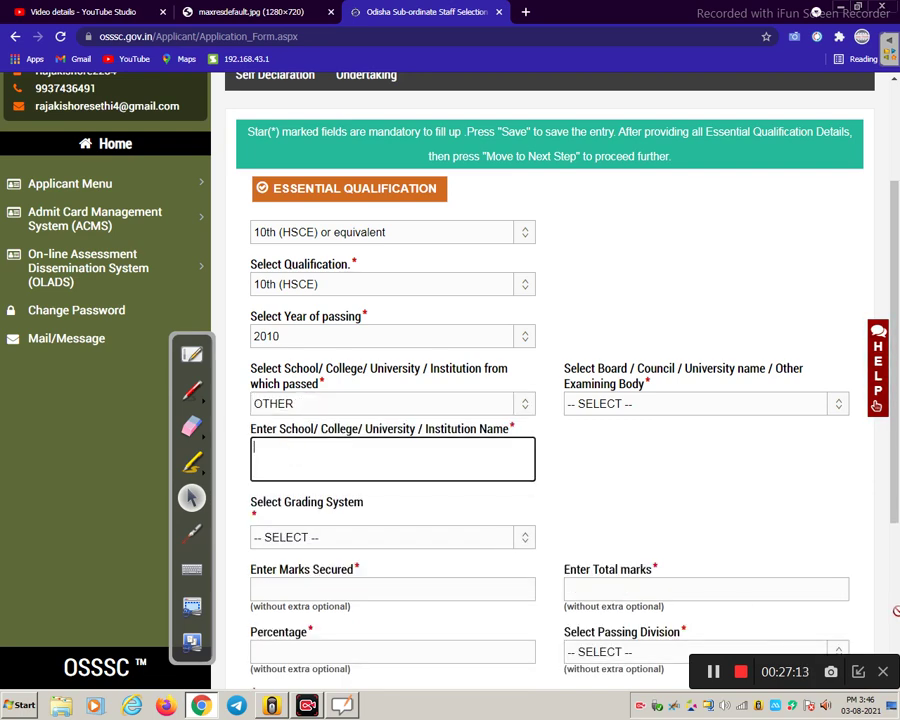
type("M GH")
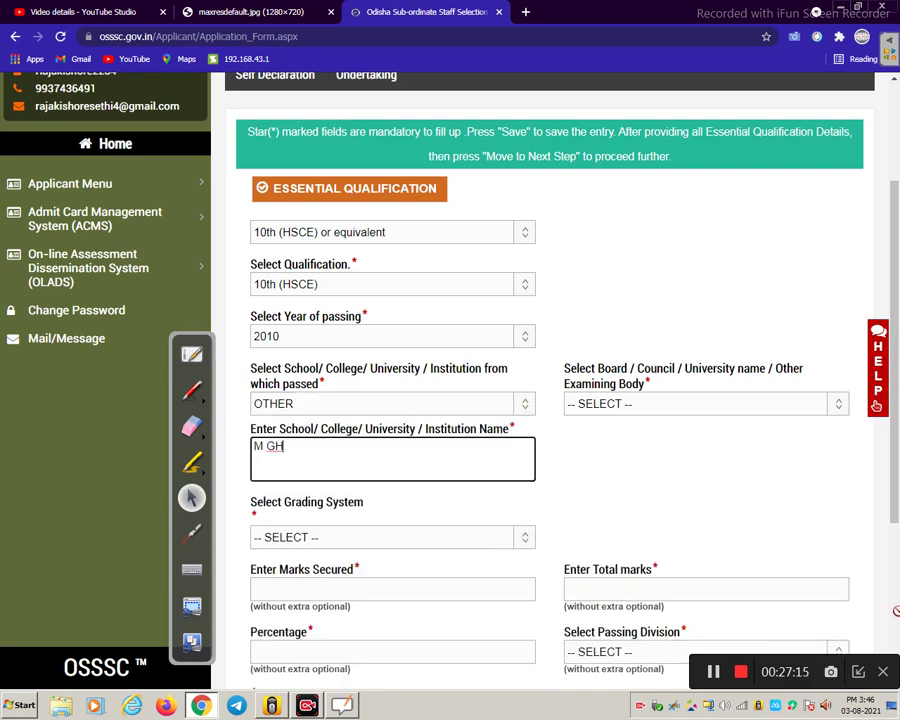
key("BackSpace")
type("H")
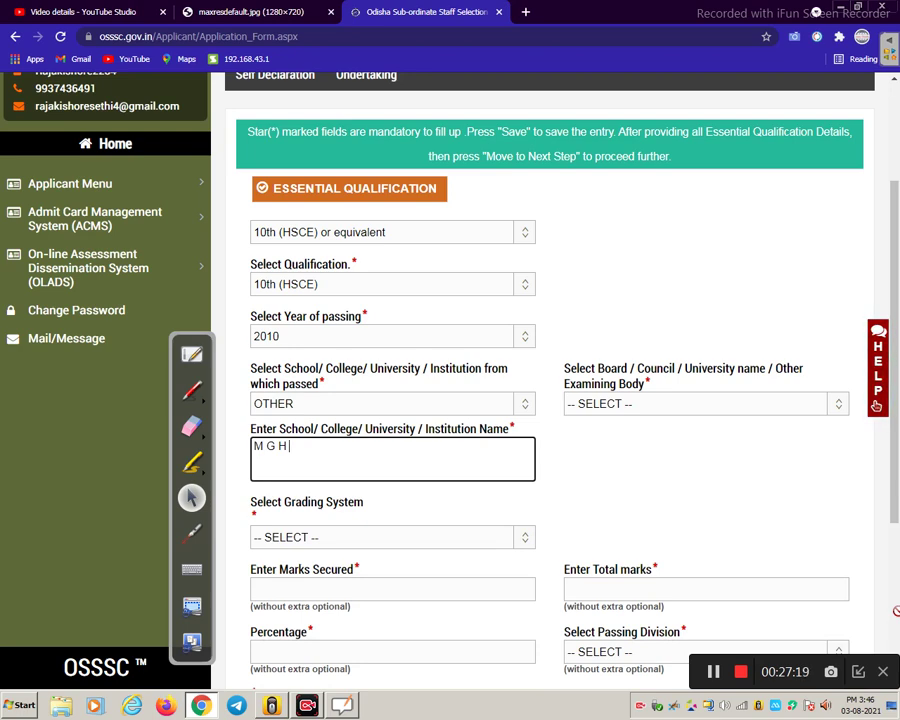
type(" SCHOOL ,PUR")
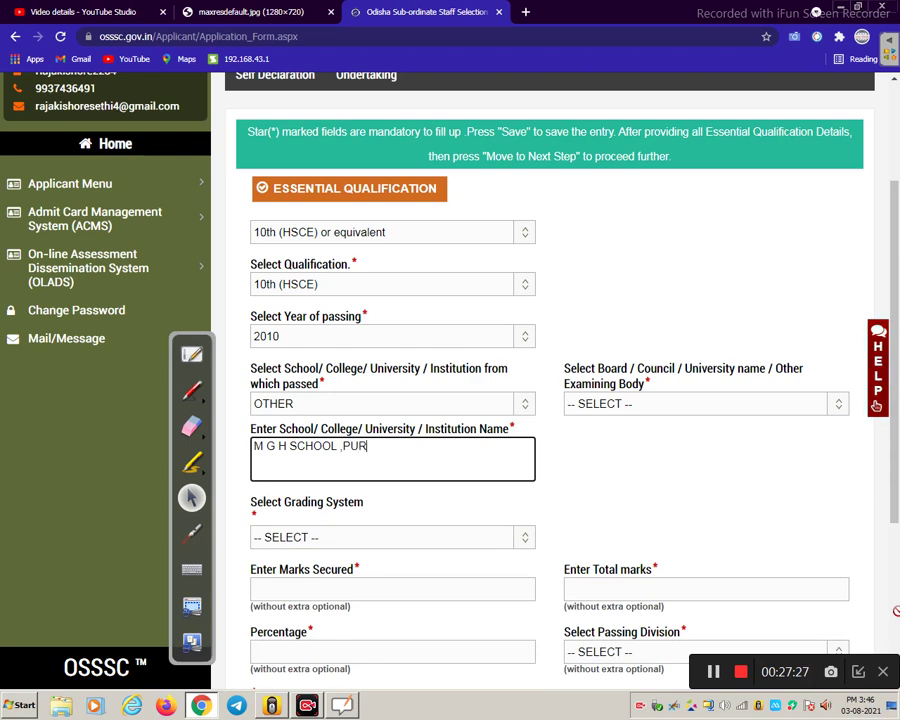
type("I, O")
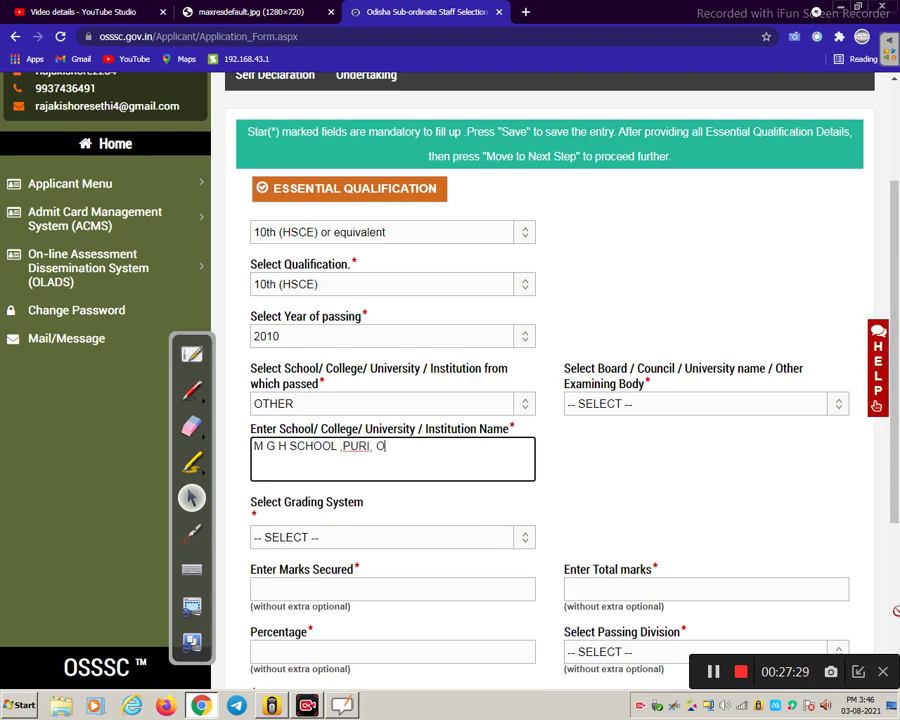
type("DISHA")
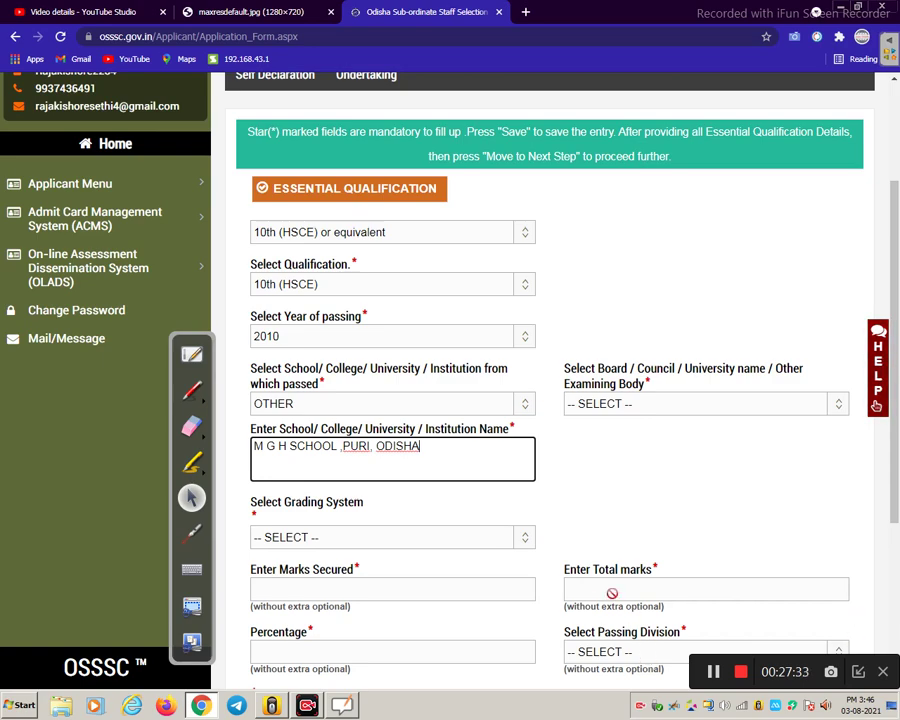
- Choose Board Of Secondary Education, Odisha as the examining board
left_click(585, 404)
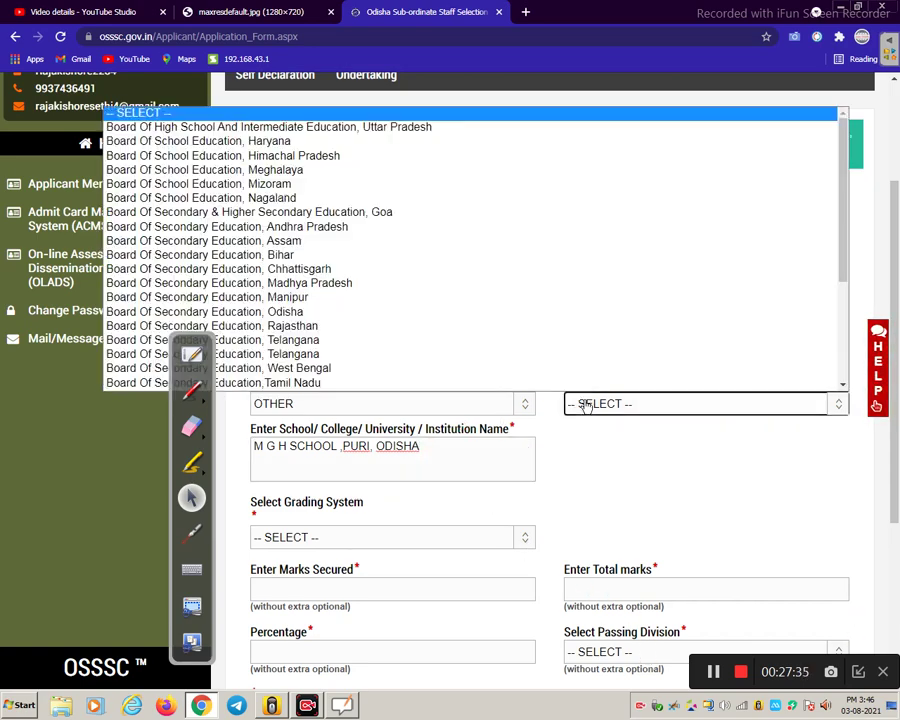
left_click(412, 311)
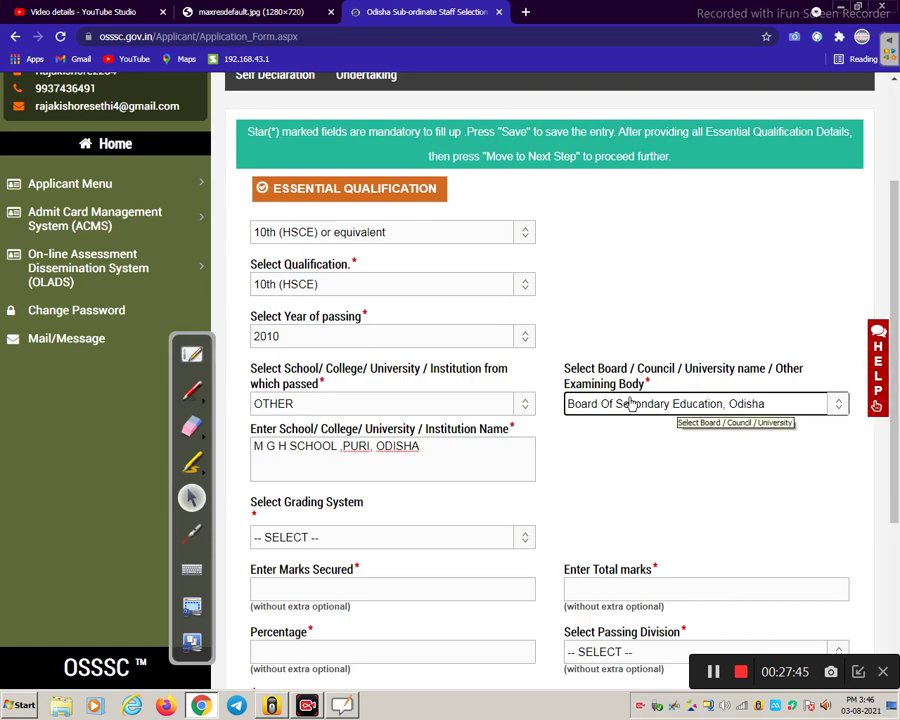
left_click(632, 403)
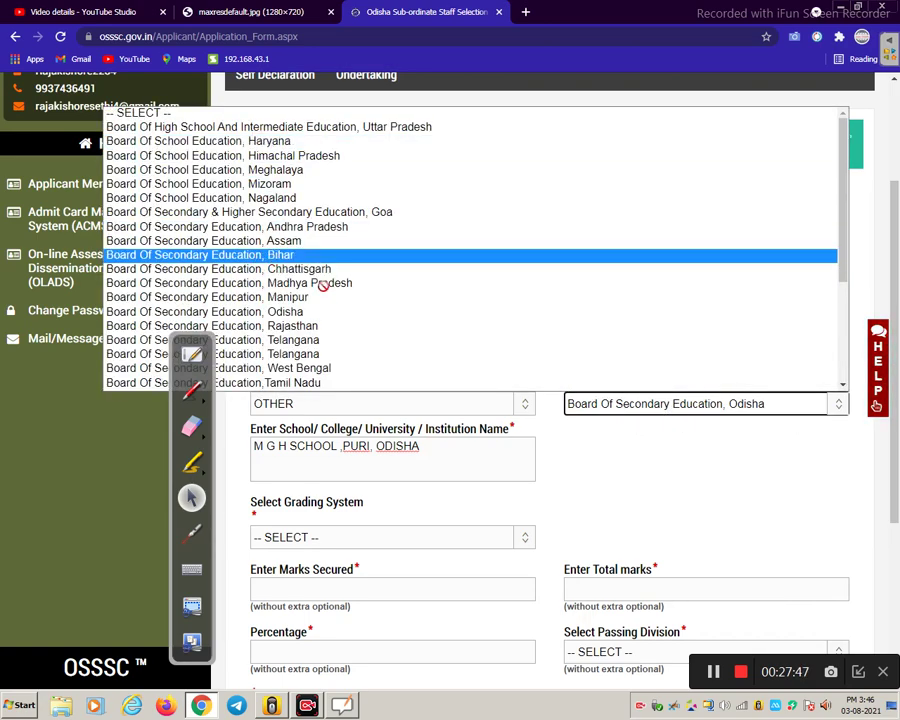
left_click(685, 443)
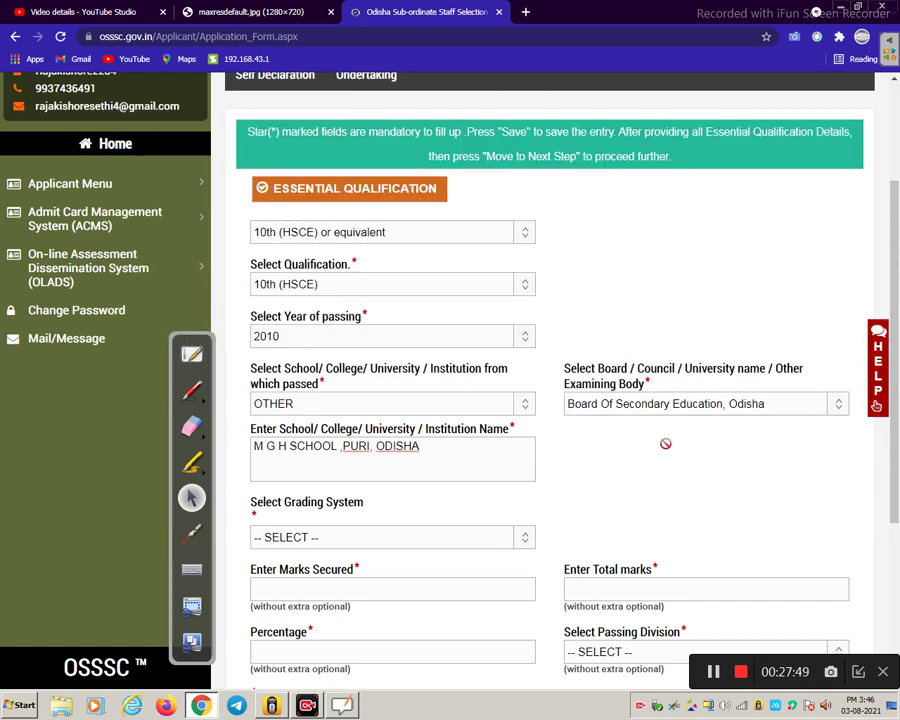
scroll(336, 508, "down", 1)
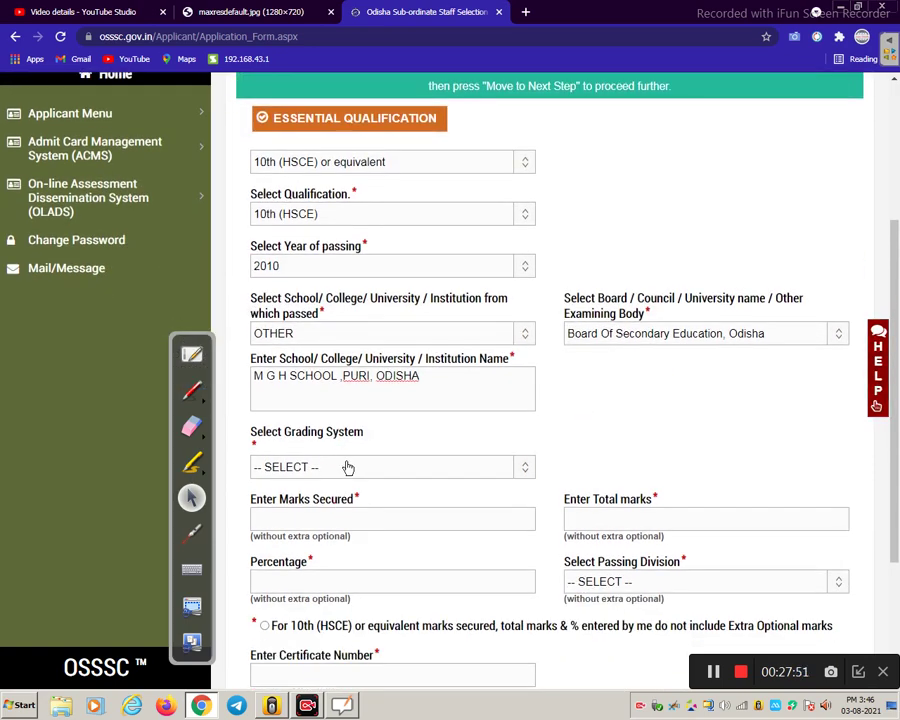
left_click(348, 466)
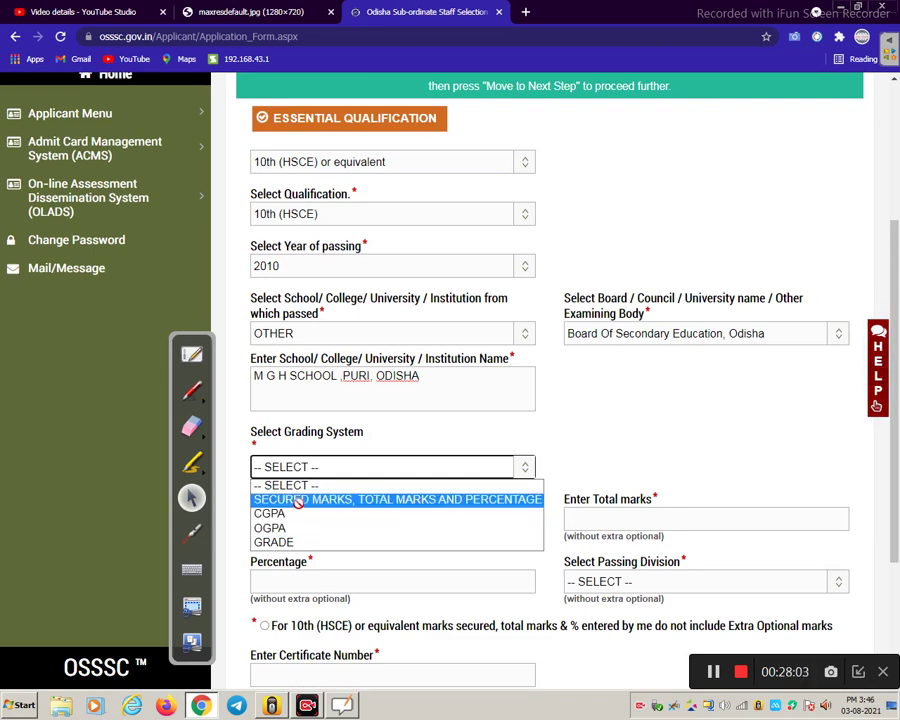
- Grade by secured marks: 388 out of 600, giving 64.66667 percent, First Division
left_click(297, 500)
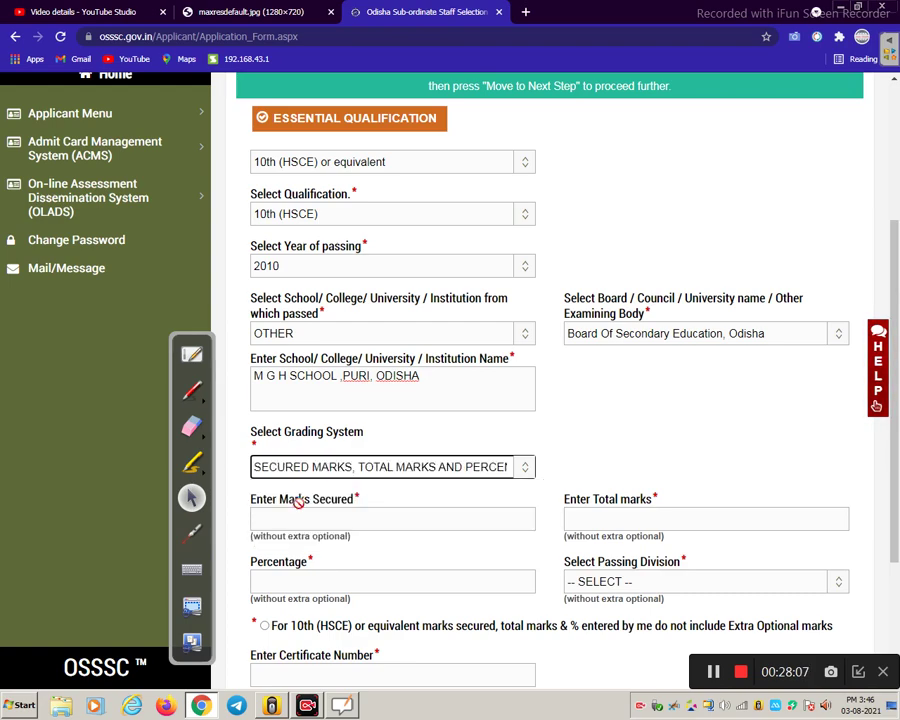
scroll(304, 428, "down", 1)
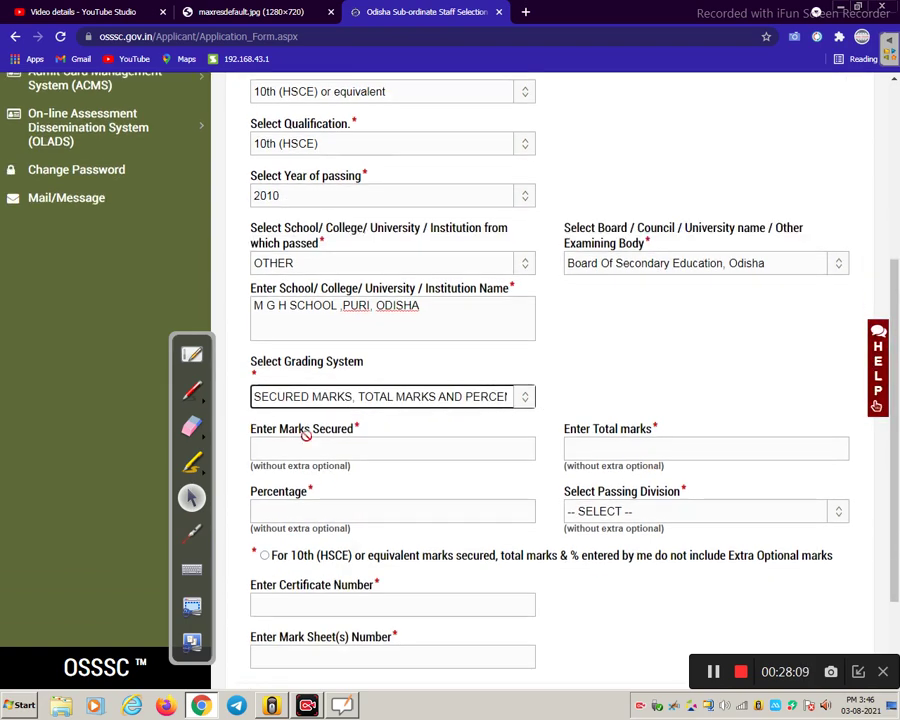
left_click(293, 451)
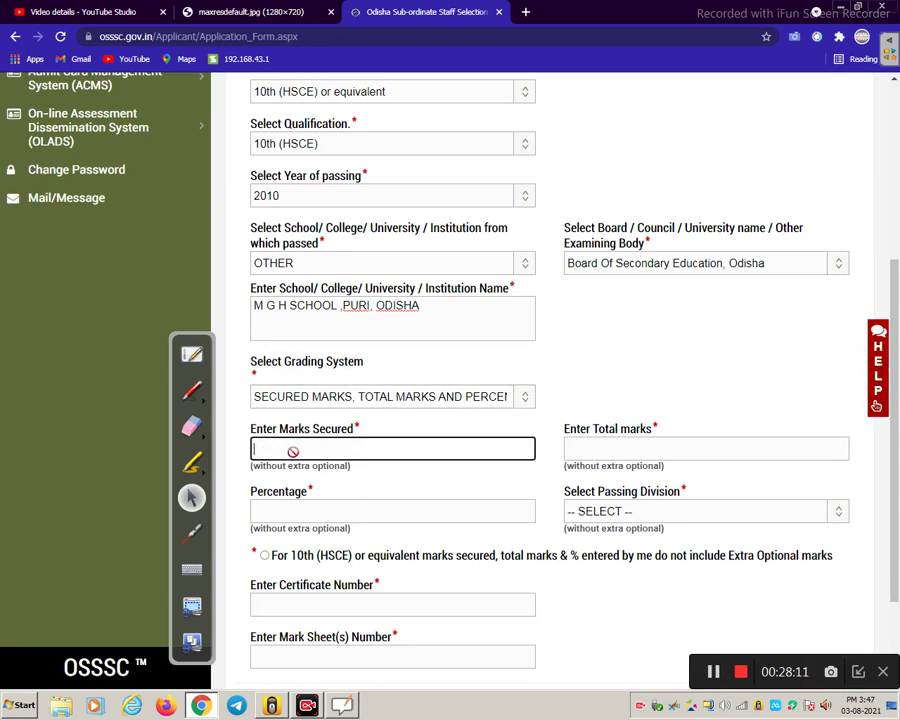
type("600")
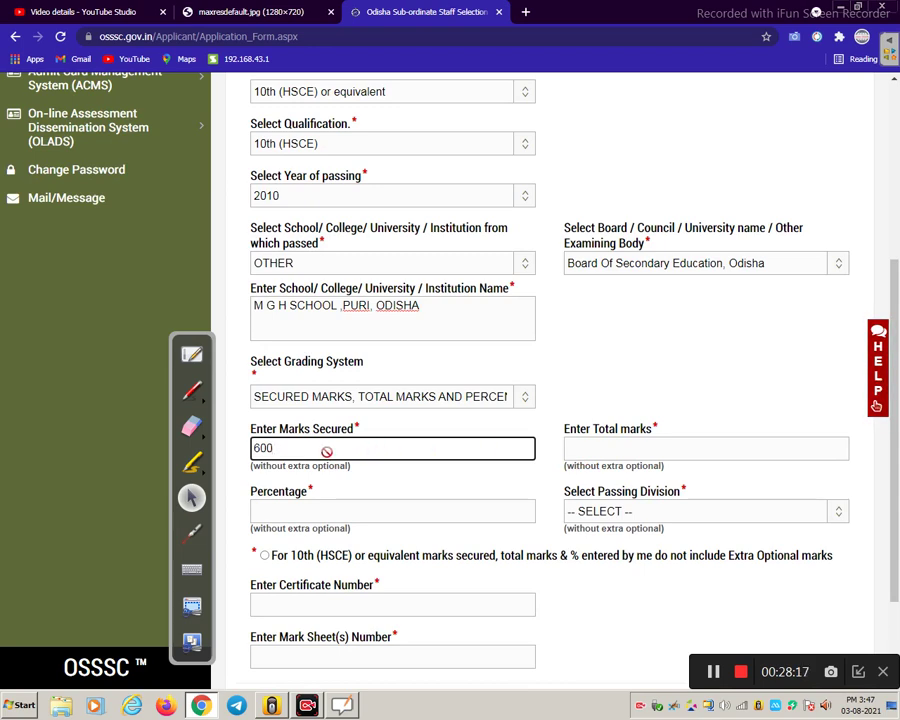
key("BackSpace")
key("BackSpace")
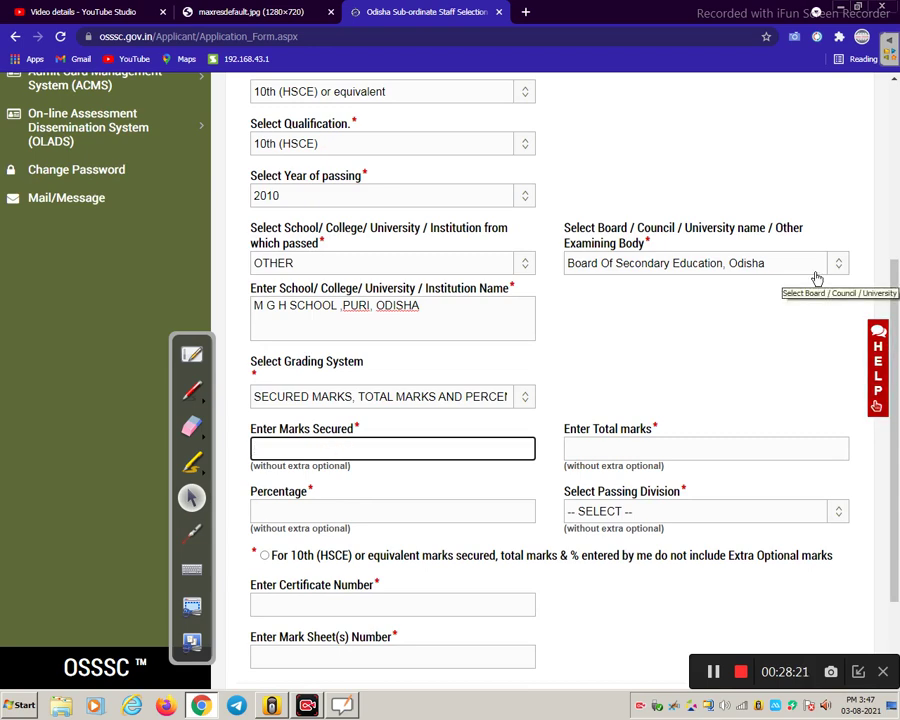
type("388")
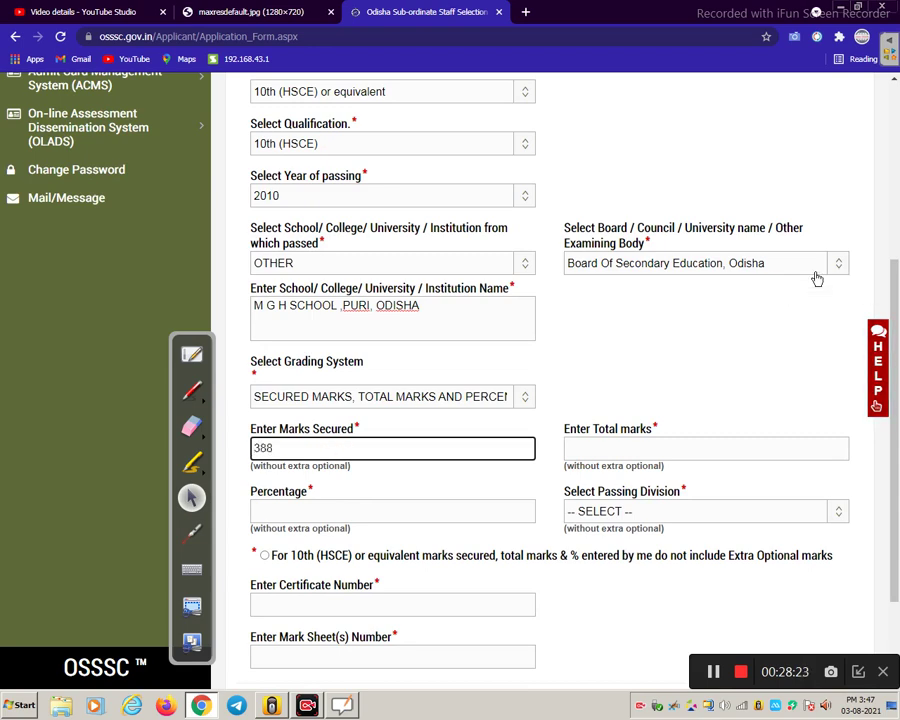
left_click(597, 448)
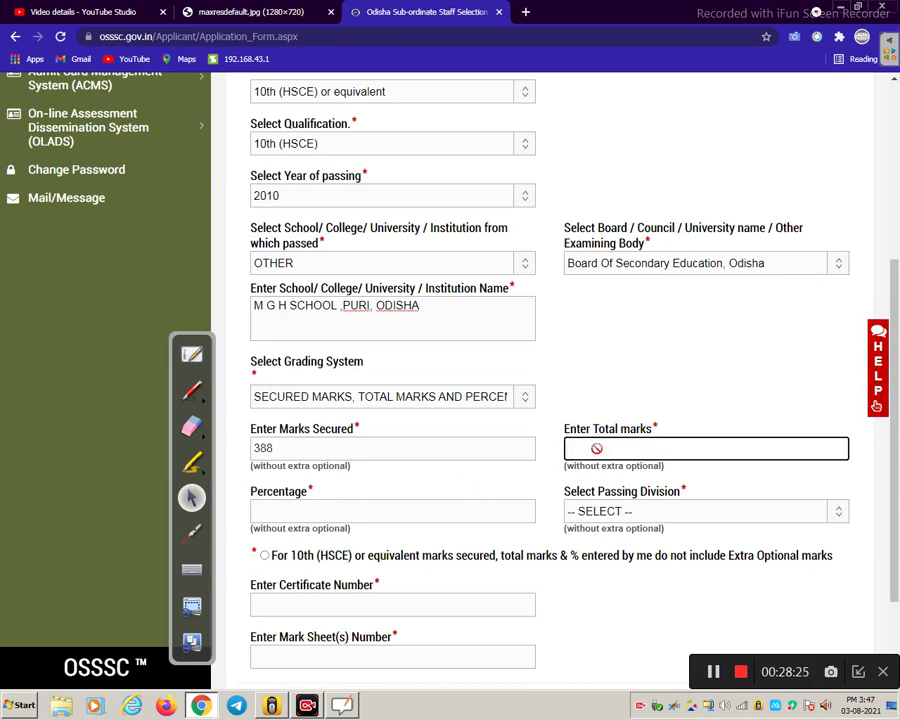
type("6000")
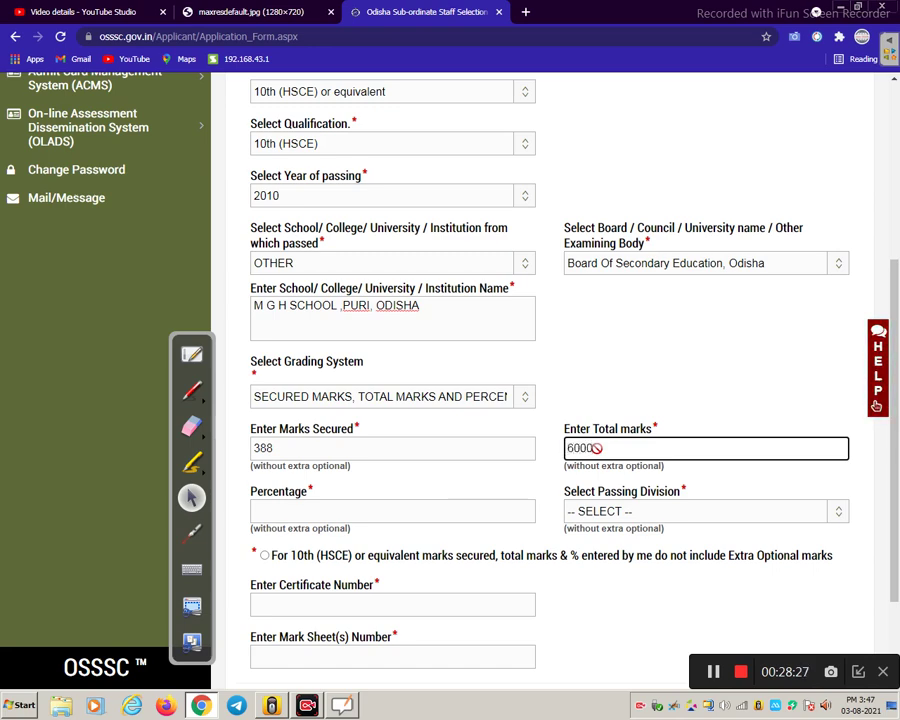
left_click(394, 514)
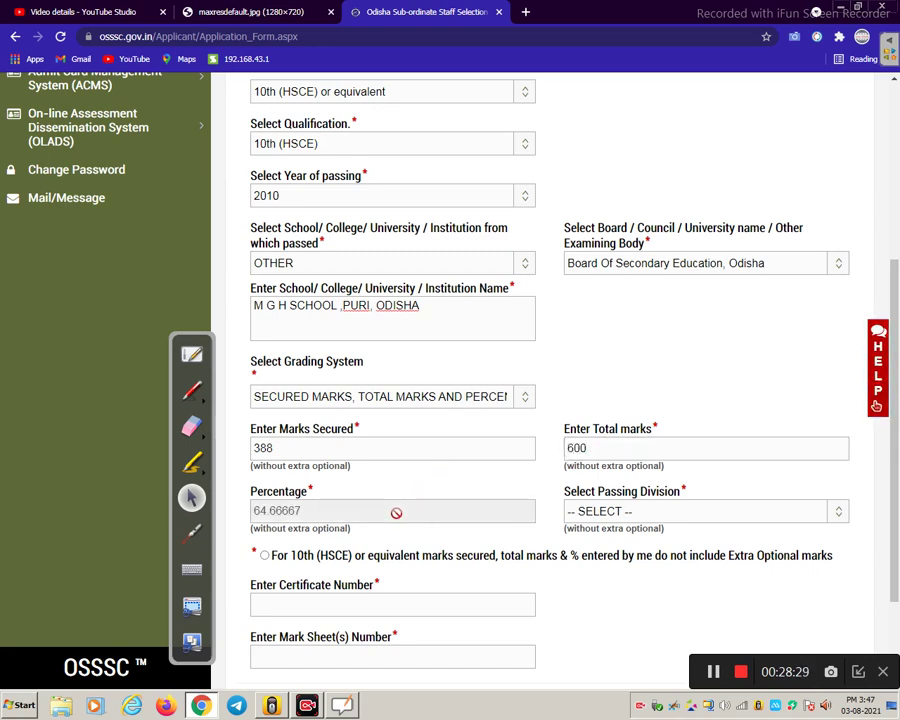
left_click(621, 515)
left_click(620, 542)
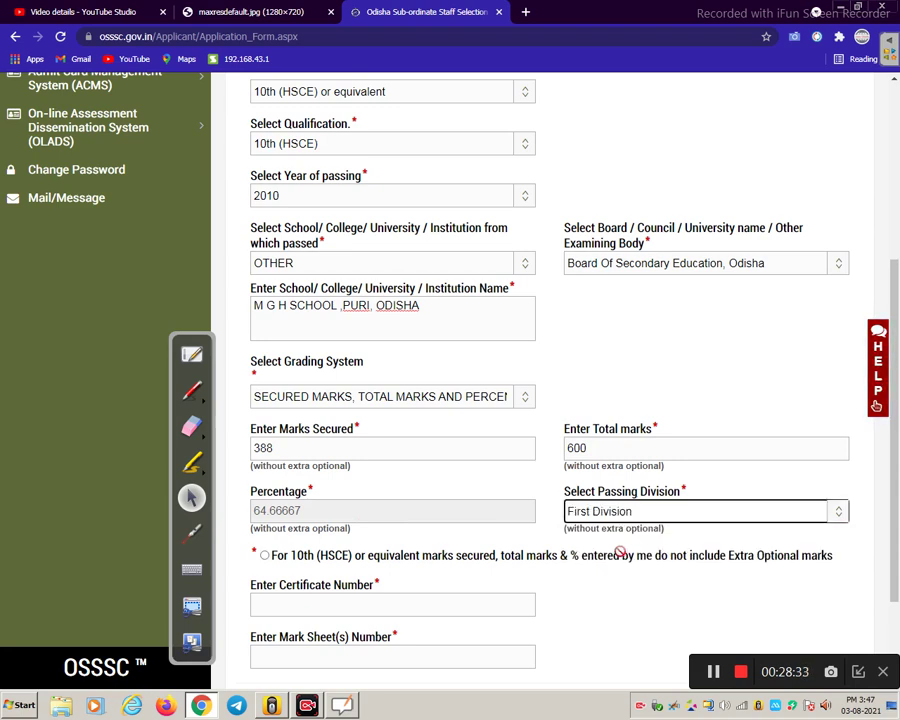
scroll(620, 552, "down", 3)
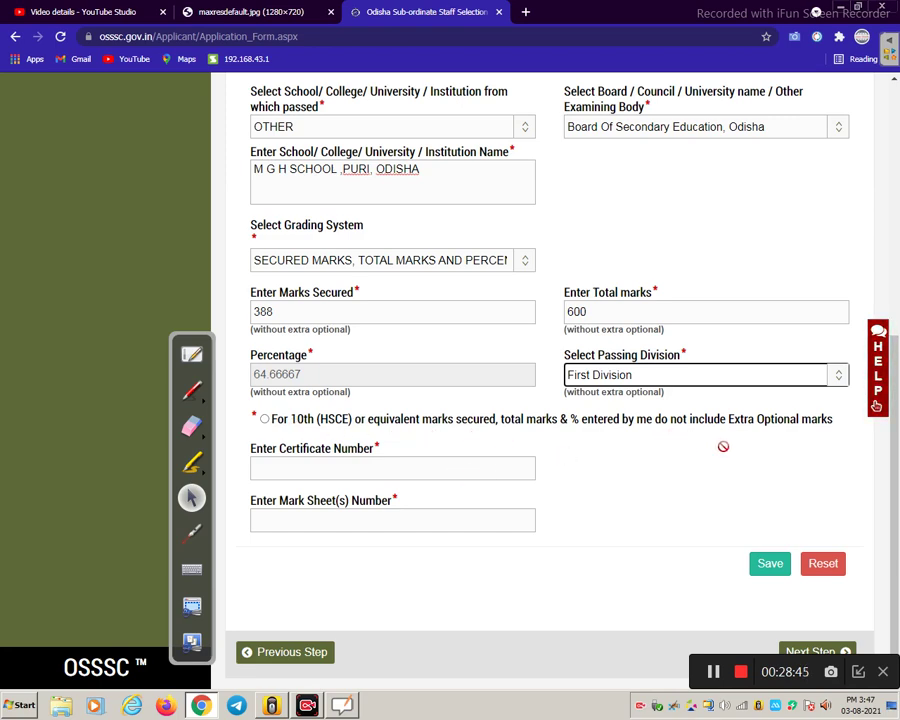
- Tick the no-extra-optional-marks declaration, enter the certificate number, and save the 10th entry
left_click(266, 418)
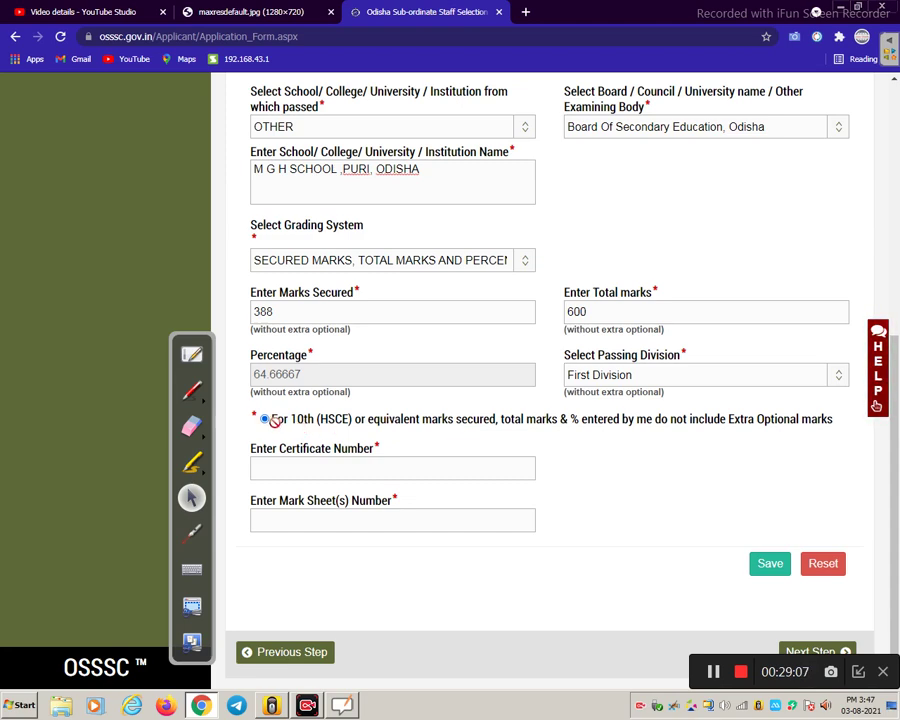
left_click(290, 462)
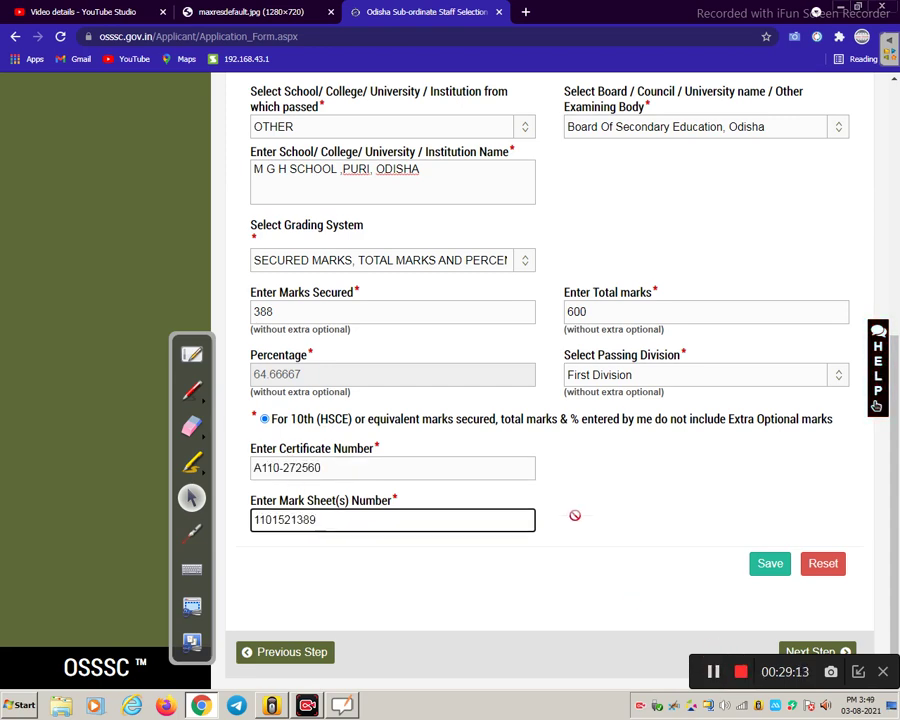
scroll(575, 516, "up", 1)
scroll(575, 516, "down", 1)
left_click(766, 562)
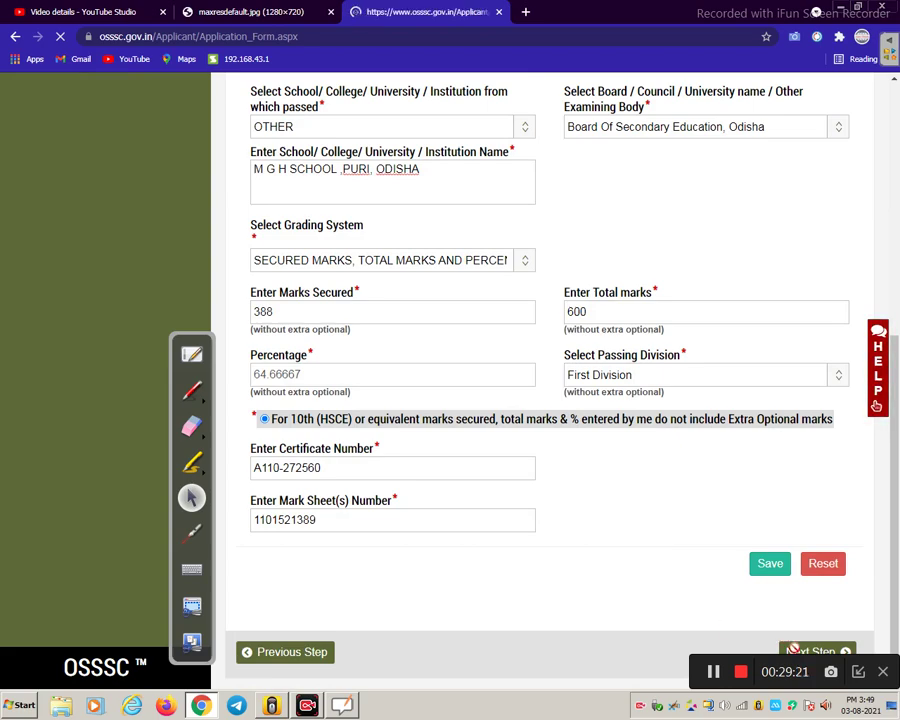
- Scroll down to check the saved 10th (HSCE) row, then back up to the +2 form
scroll(636, 474, "down", 2)
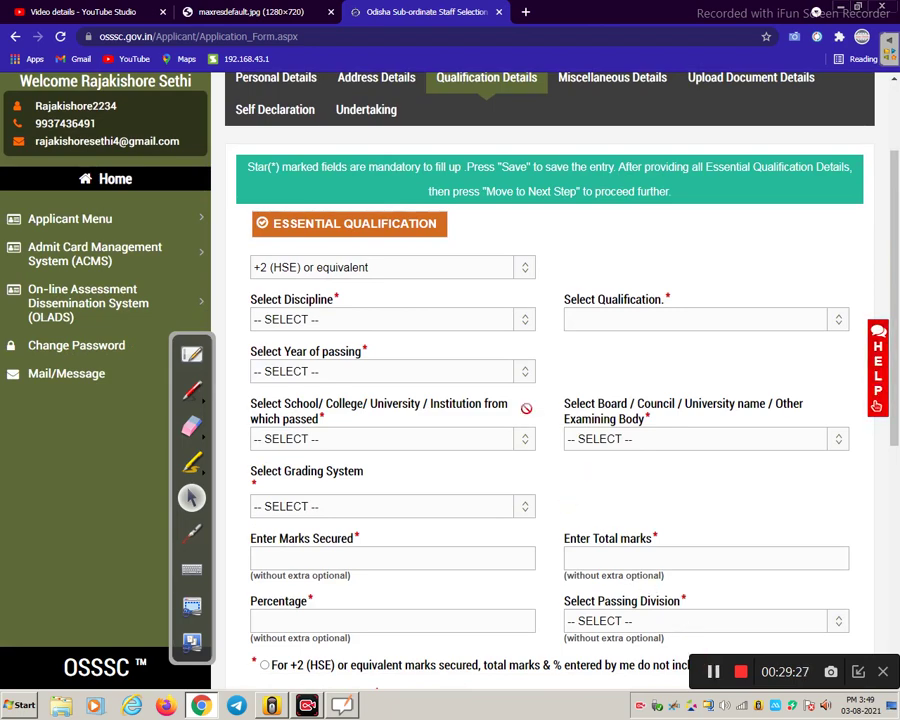
scroll(422, 316, "down", 3)
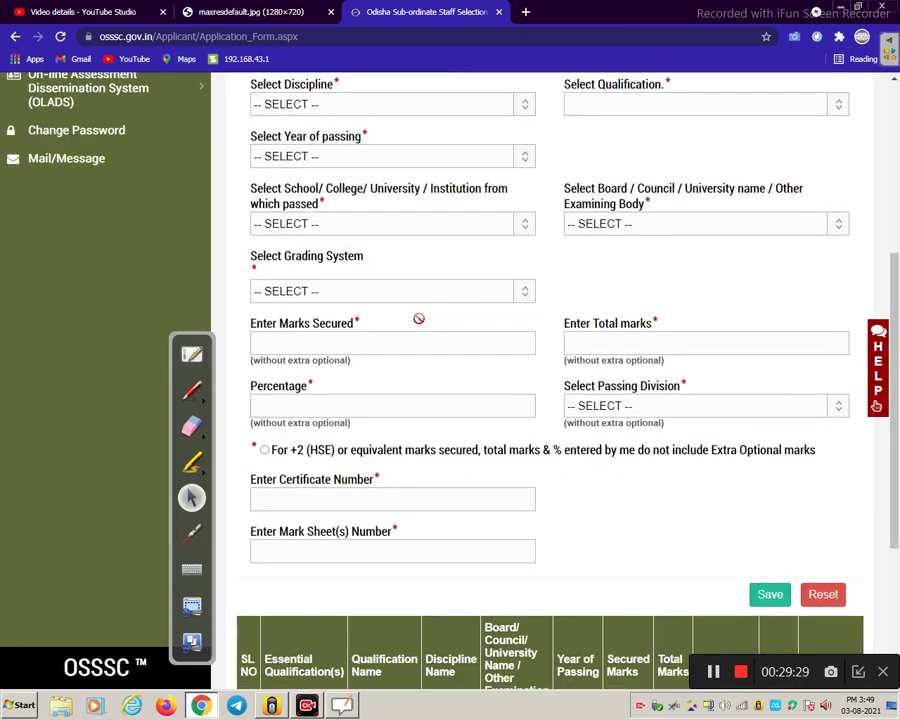
scroll(419, 318, "down", 4)
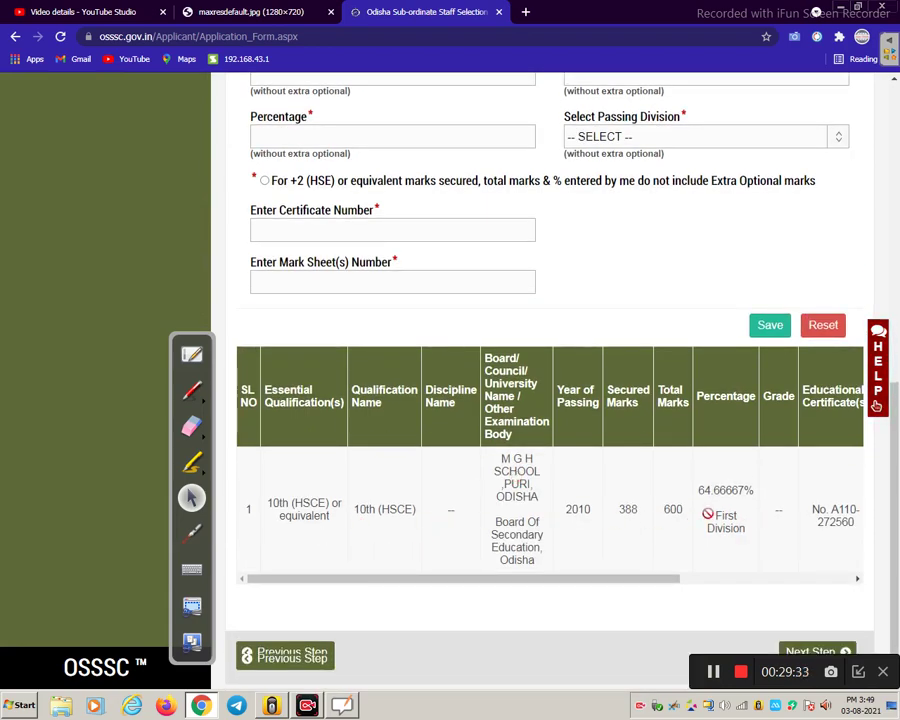
scroll(484, 403, "up", 8)
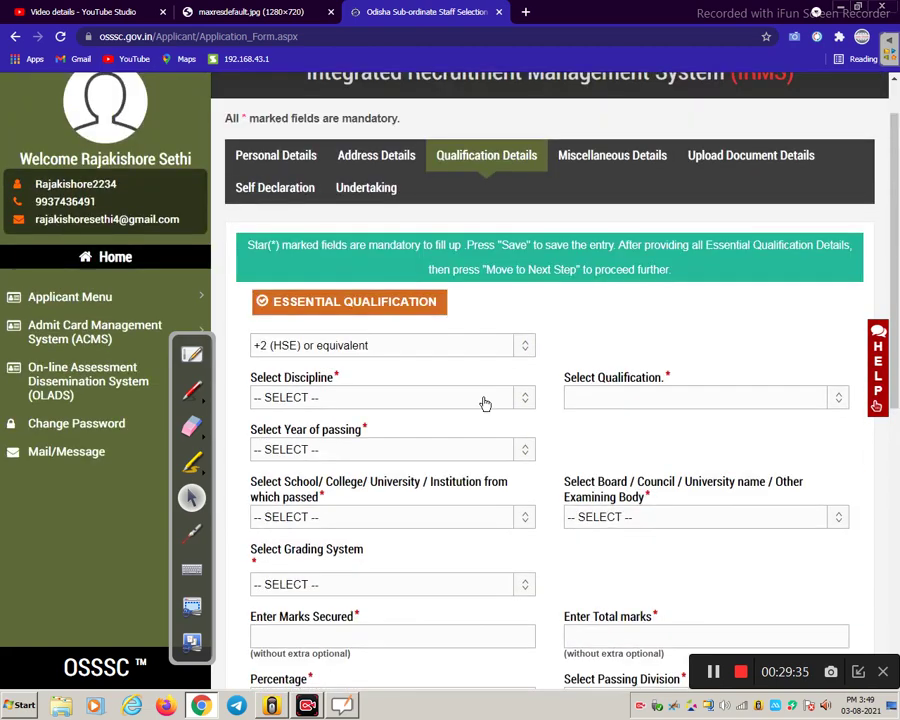
- Fill the +2 (HSE) entry with discipline Commerce, passing year 2012 and qualification +2 (HSEC)
left_click(418, 343)
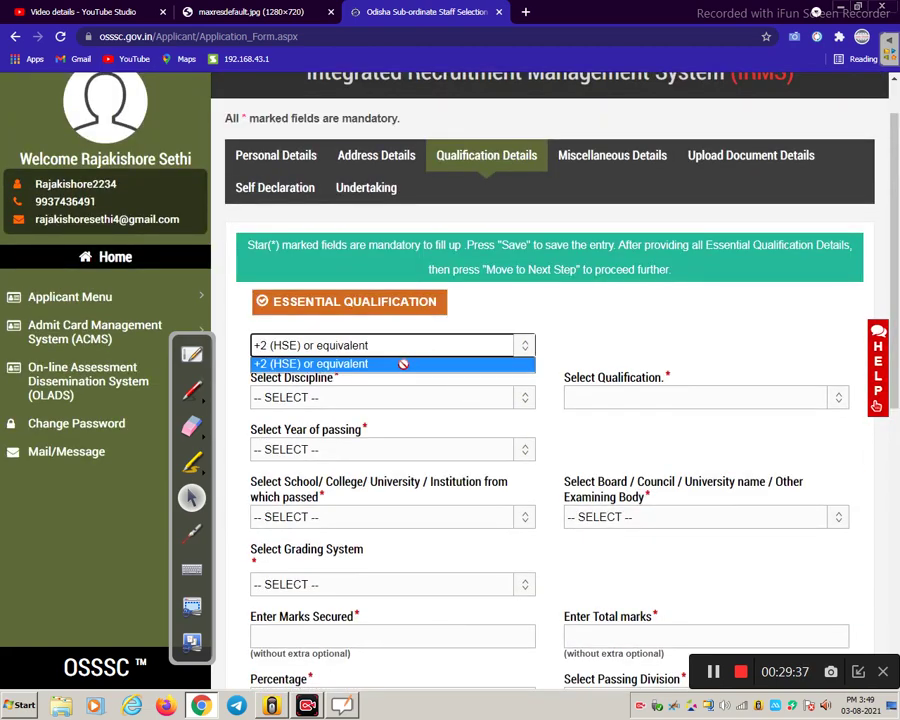
left_click(371, 364)
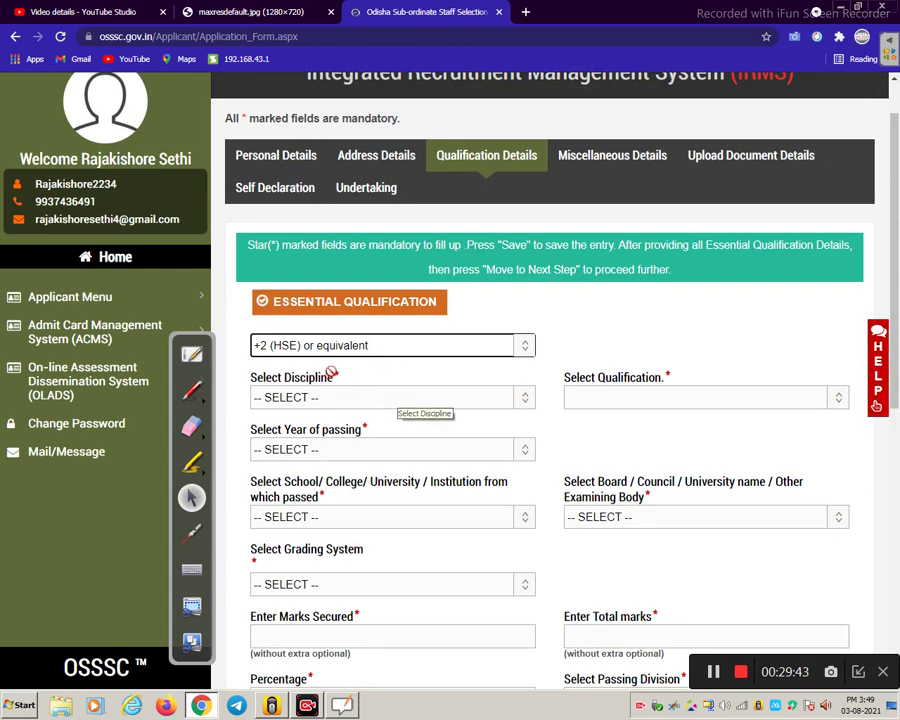
left_click(355, 405)
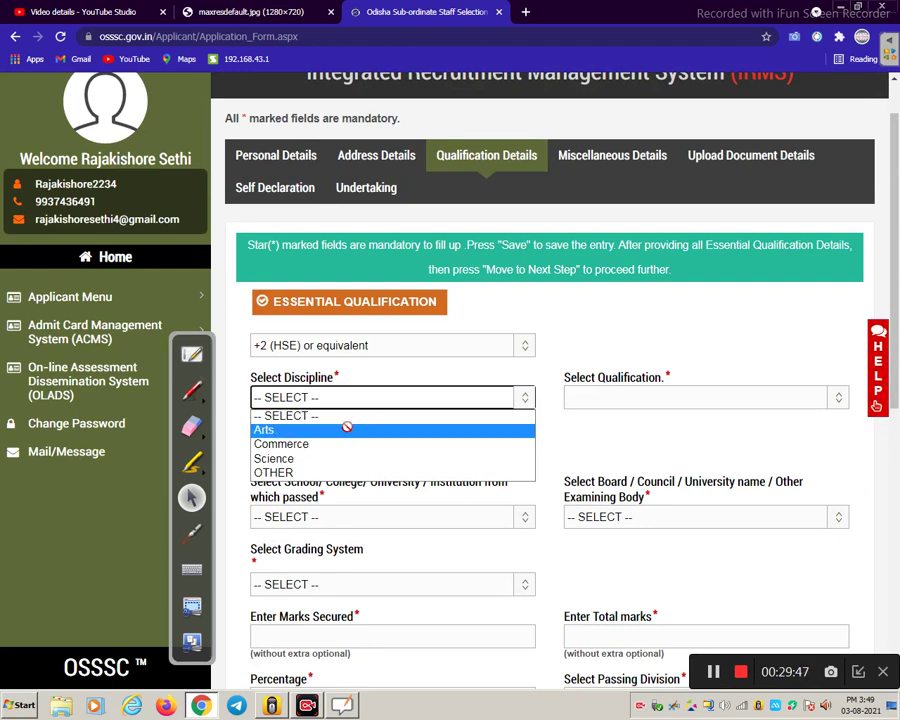
left_click(347, 443)
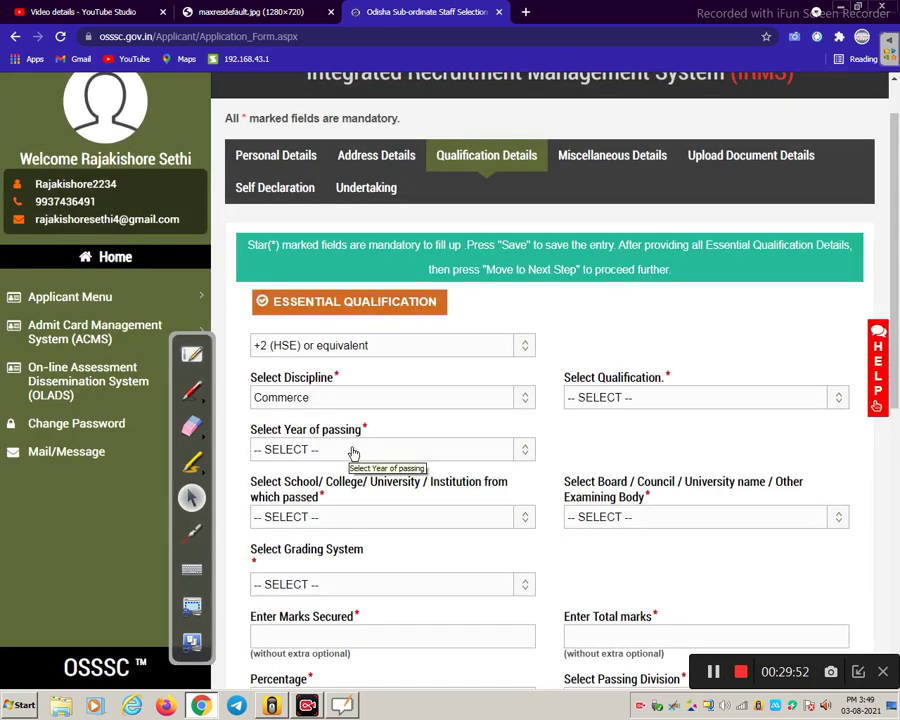
left_click(352, 450)
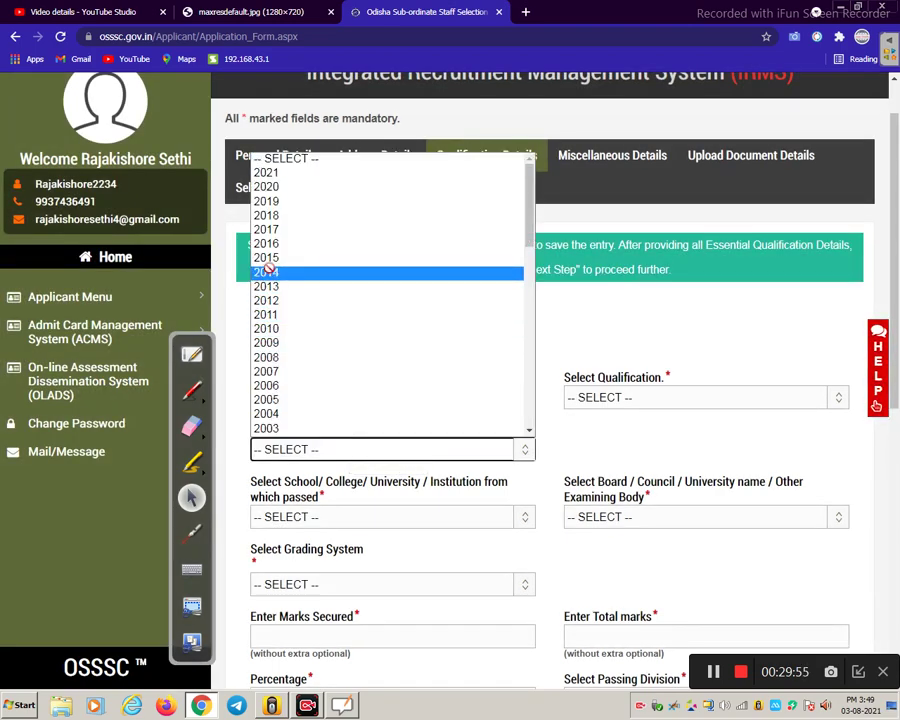
left_click(256, 299)
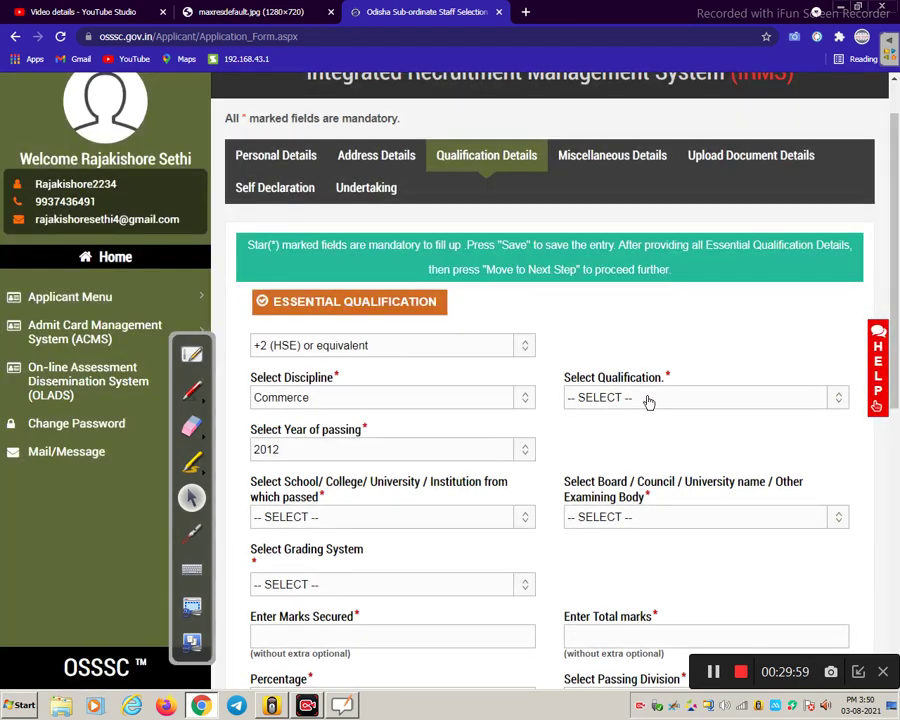
left_click(648, 401)
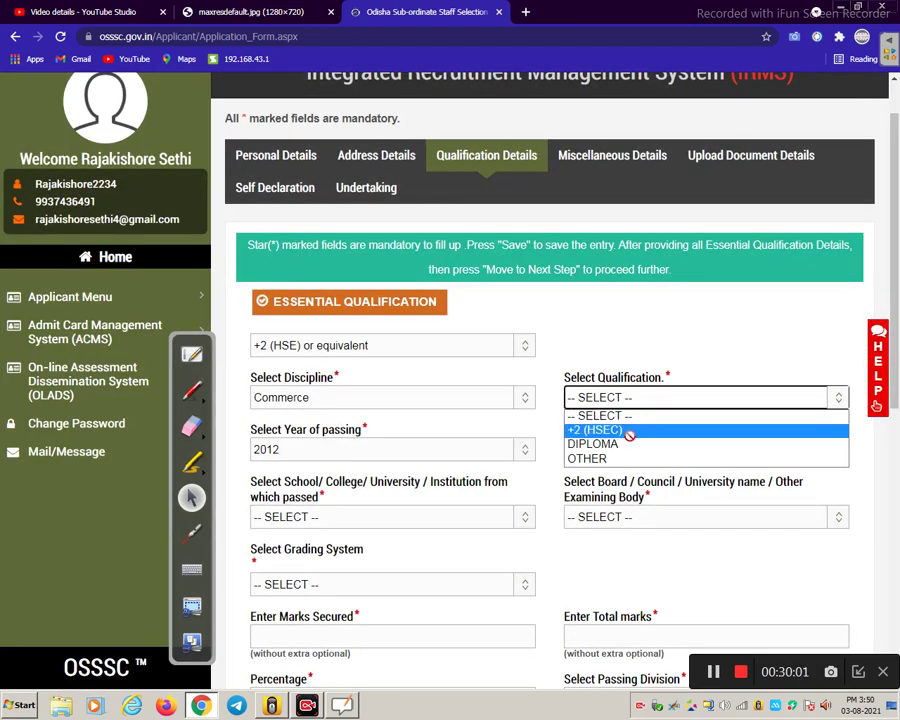
left_click(629, 432)
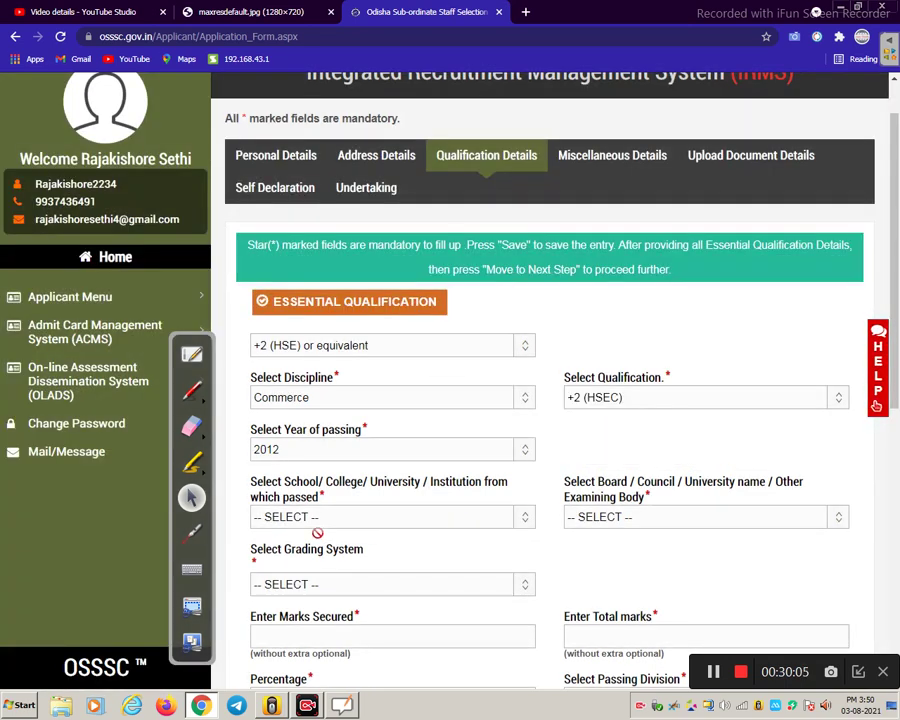
scroll(406, 492, "down", 1)
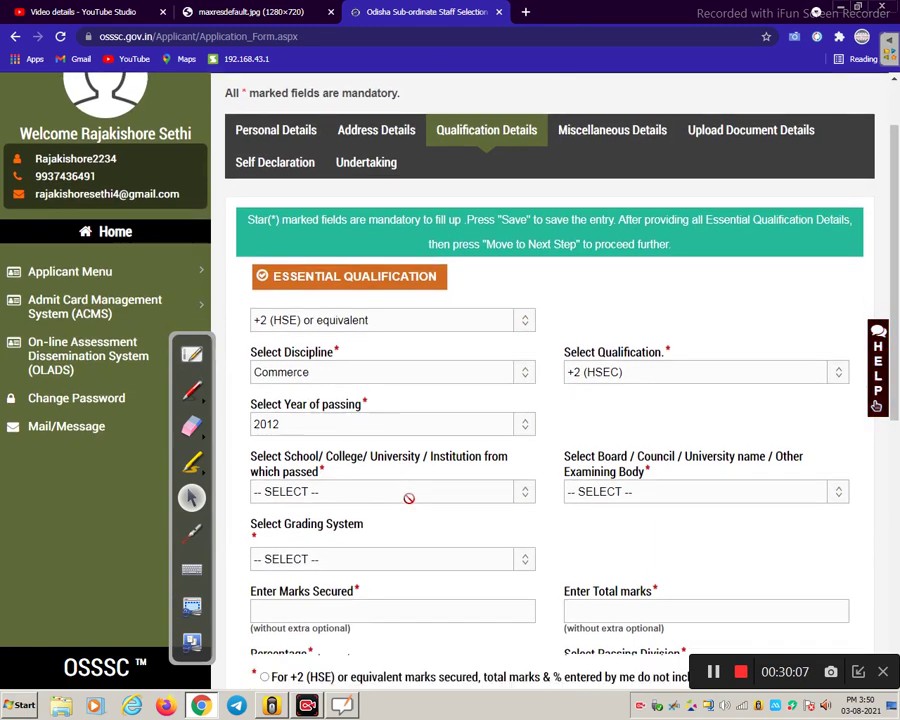
- Set the institution to OTHER and name it 'S C S COLLAGE, PURI'
left_click(302, 452)
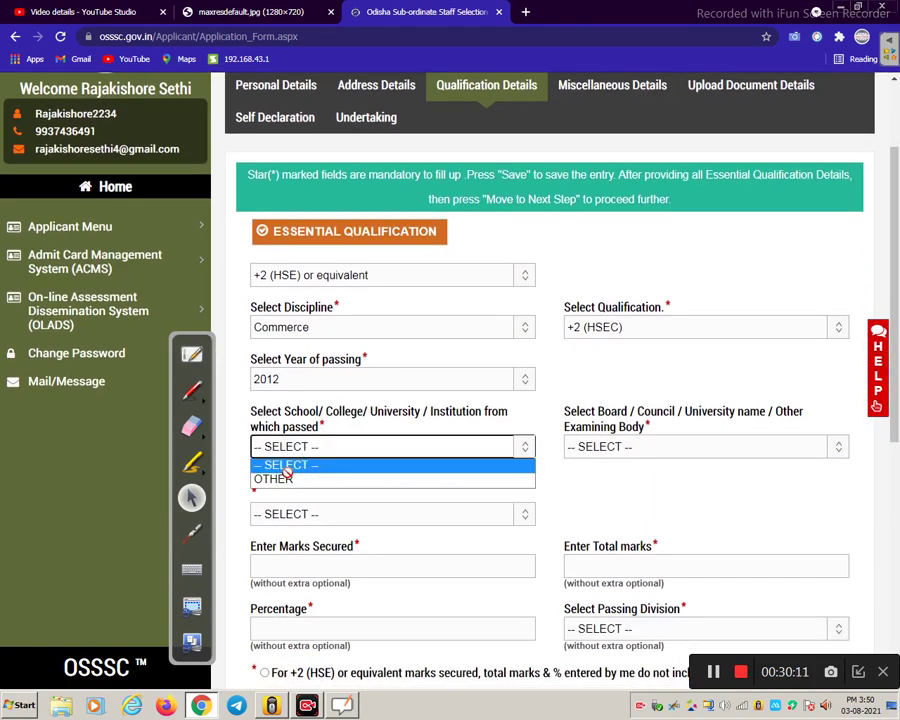
left_click(283, 480)
left_click(366, 514)
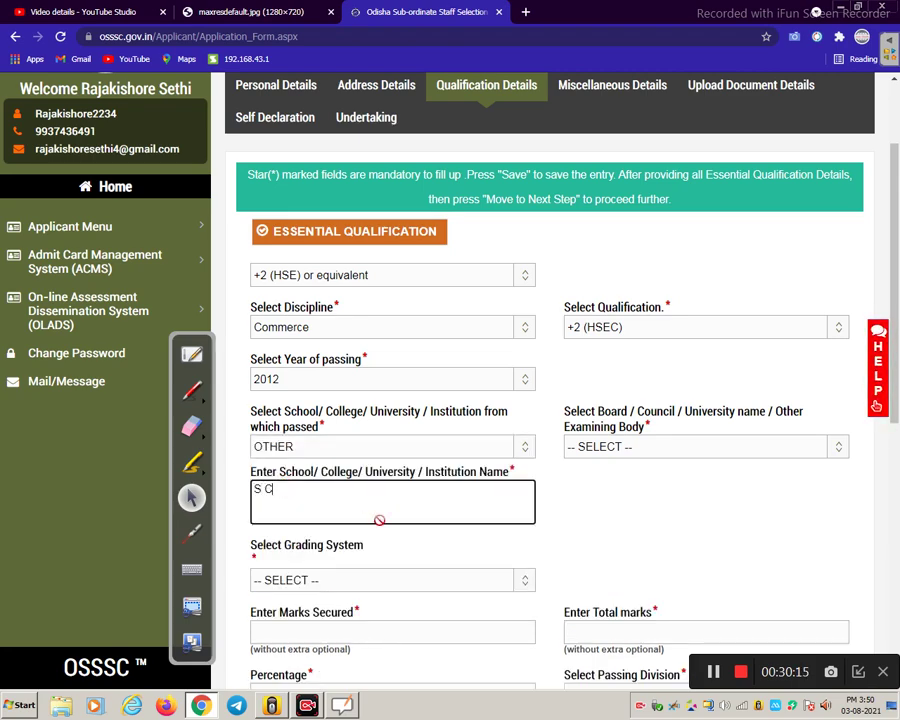
type("S C S COLLAGE PURI")
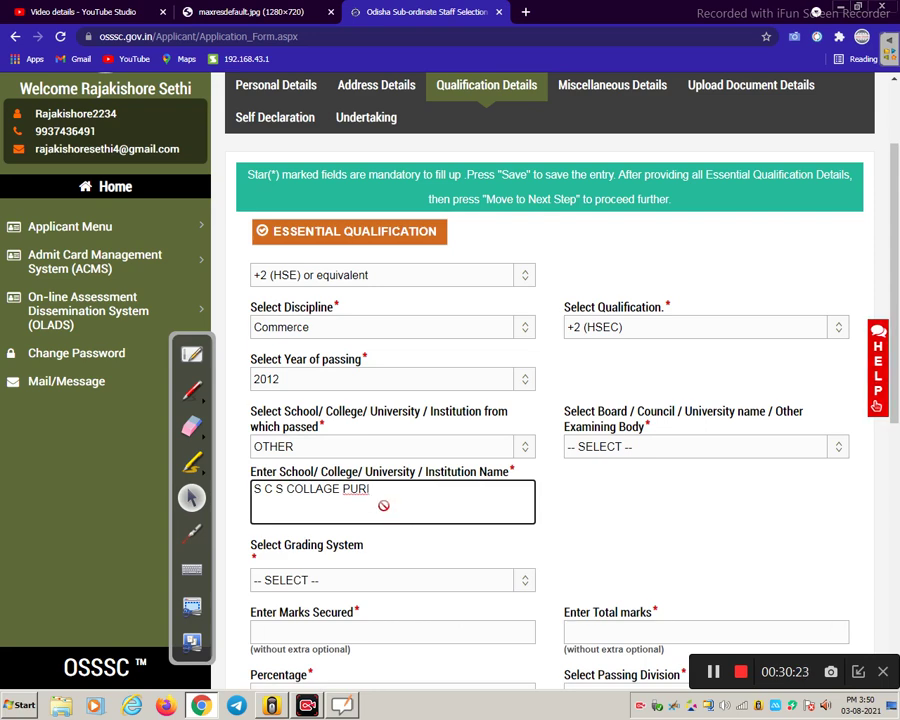
double_click(362, 494)
mouse_move(362, 494)
left_mouse_down()
mouse_move(398, 496)
mouse_move(374, 495)
left_mouse_up()
type(",")
- Choose Council Of Higher Secondary Education, Odisha as the examining board
left_click(695, 446)
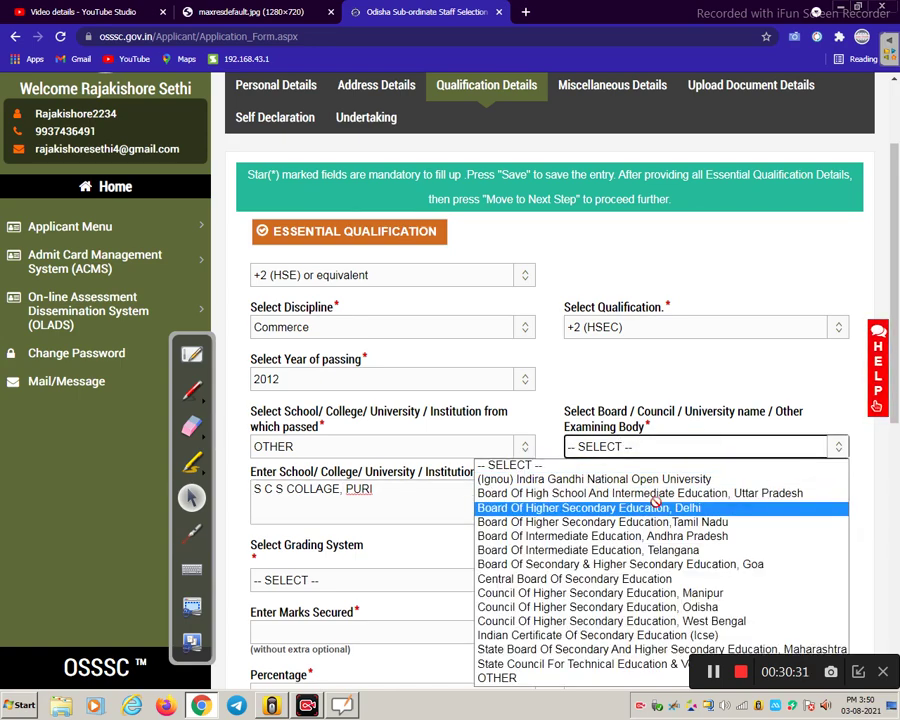
left_click(648, 607)
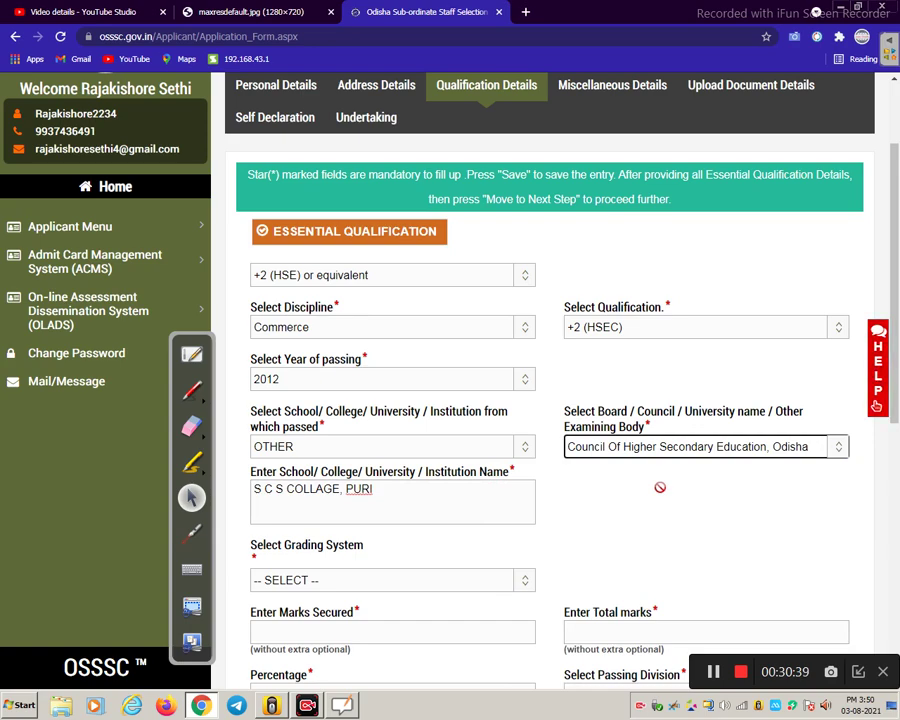
scroll(659, 487, "down", 2)
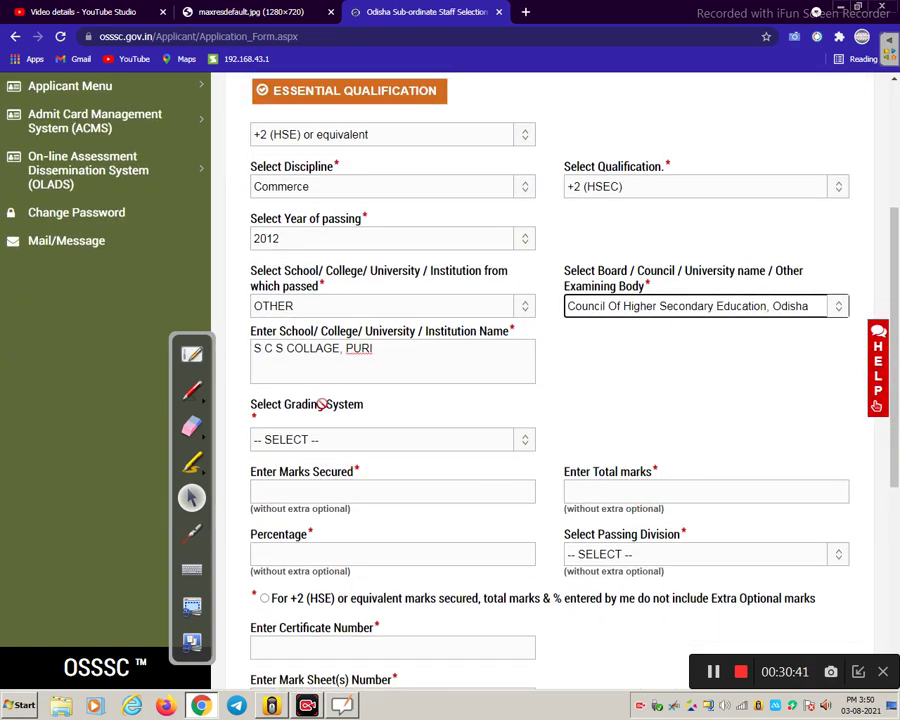
- Grade by secured marks and enter 410 of 600 total marks, giving 68.33333%
left_click(342, 440)
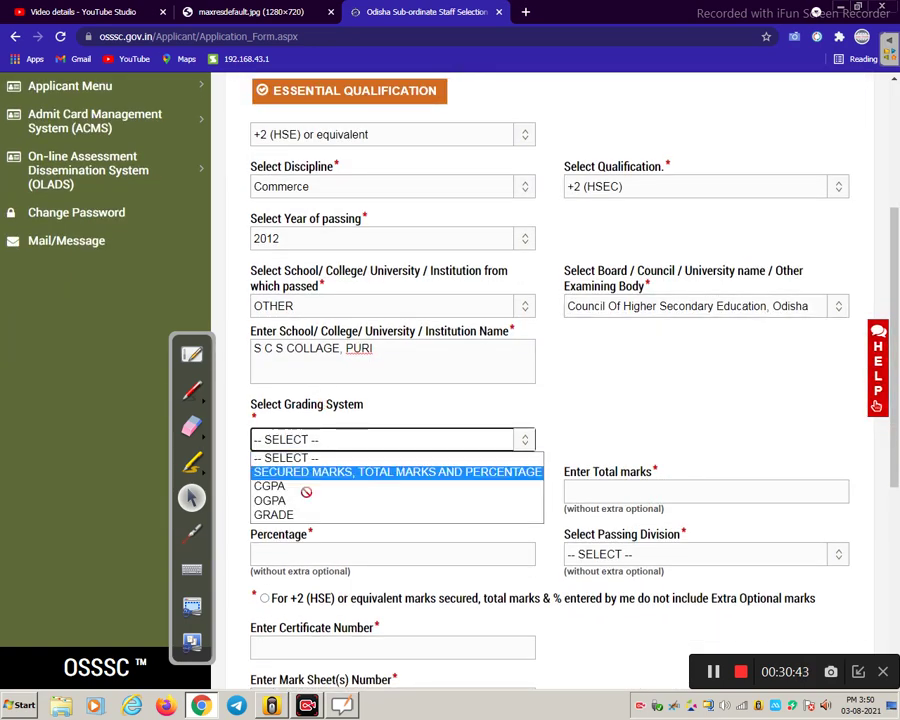
left_click(331, 473)
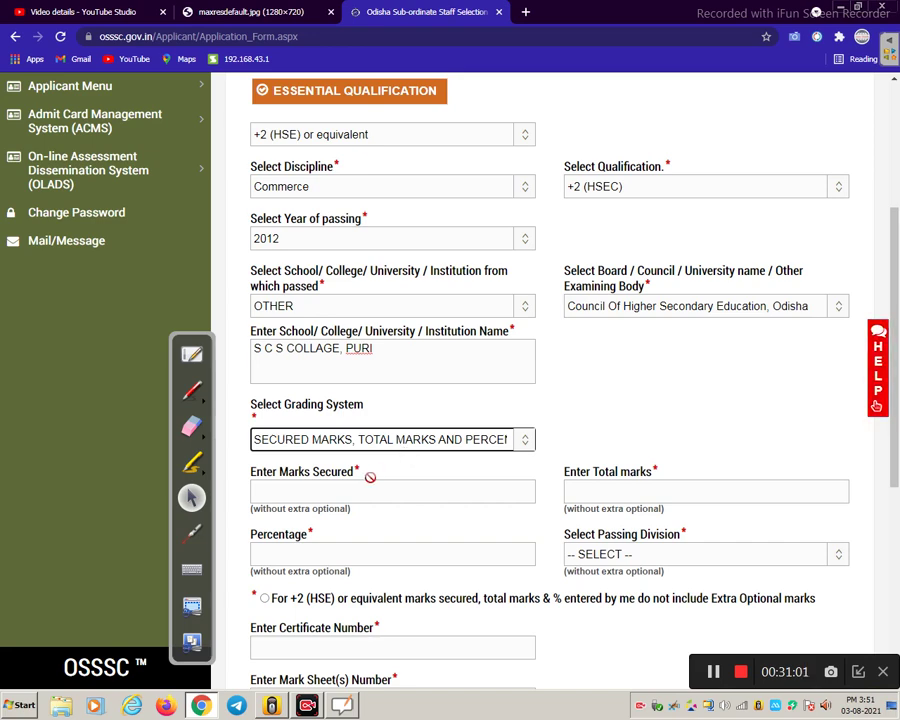
left_click(364, 489)
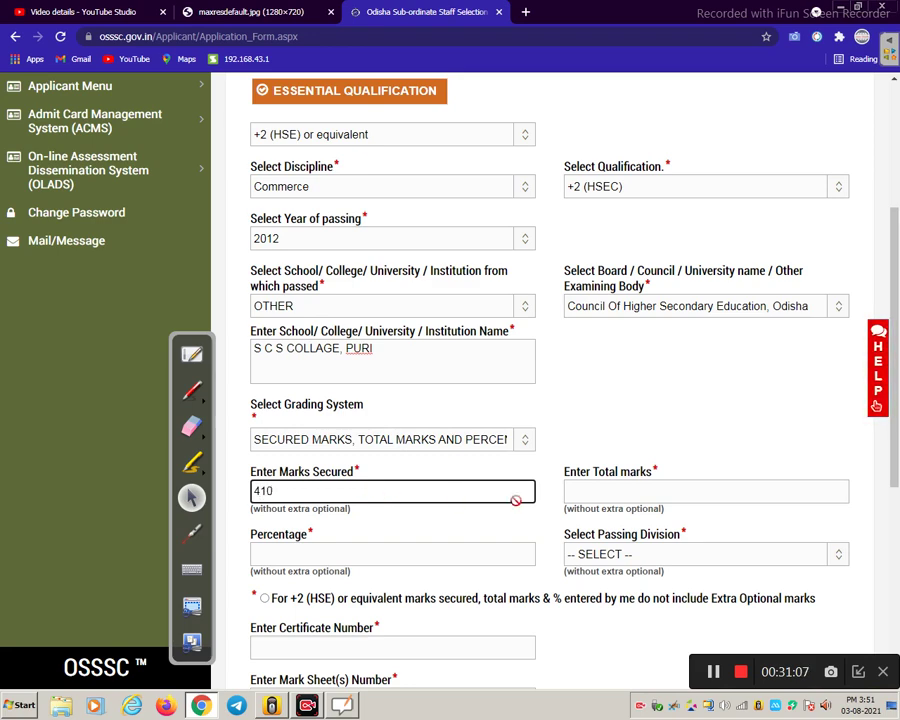
left_click(585, 492)
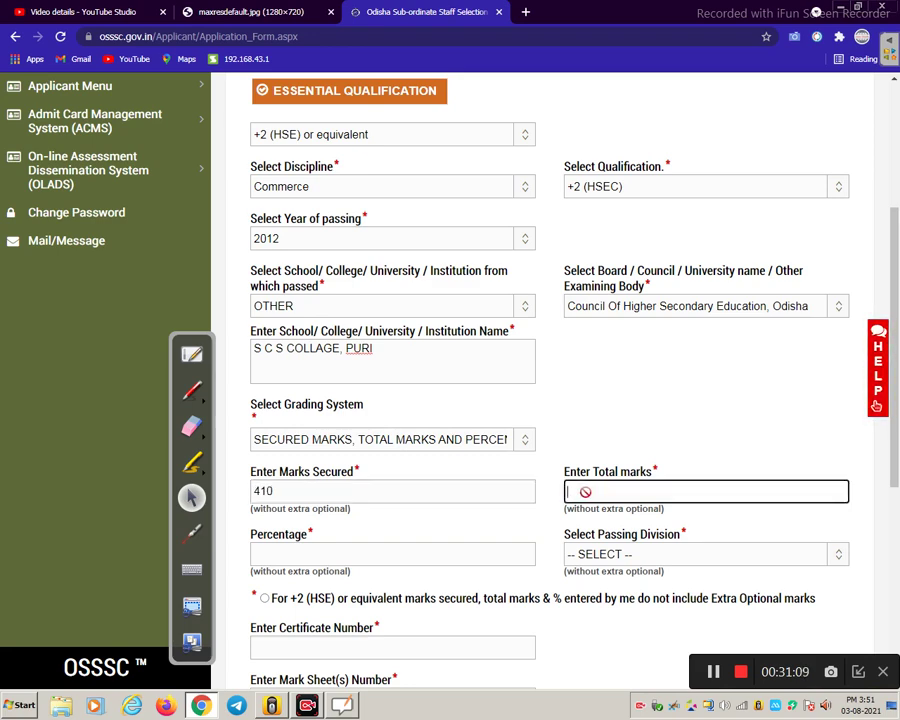
type("600")
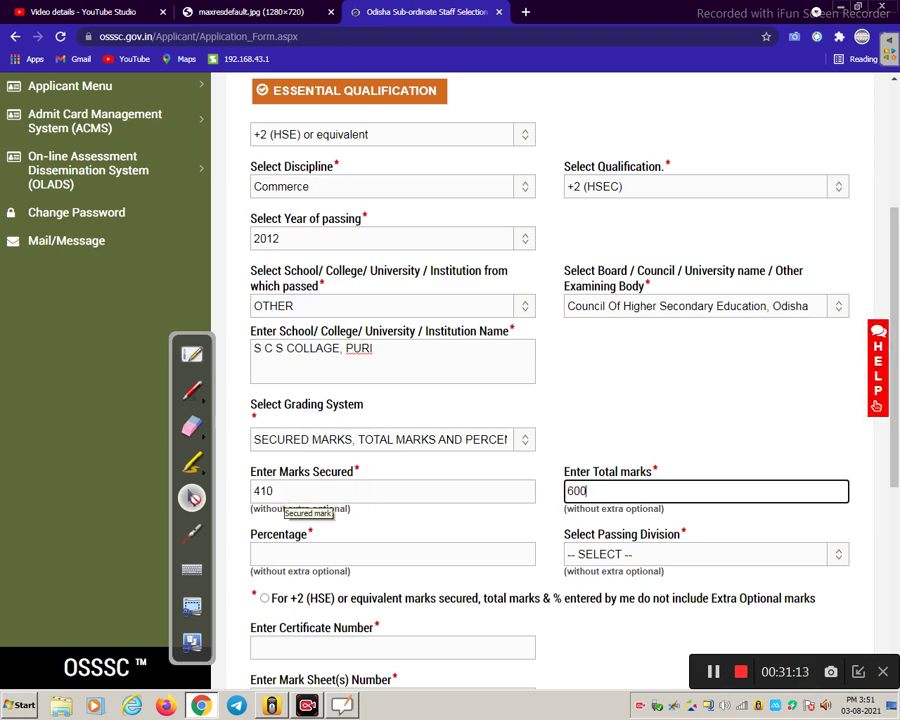
scroll(496, 524, "down", 1)
left_click(312, 476)
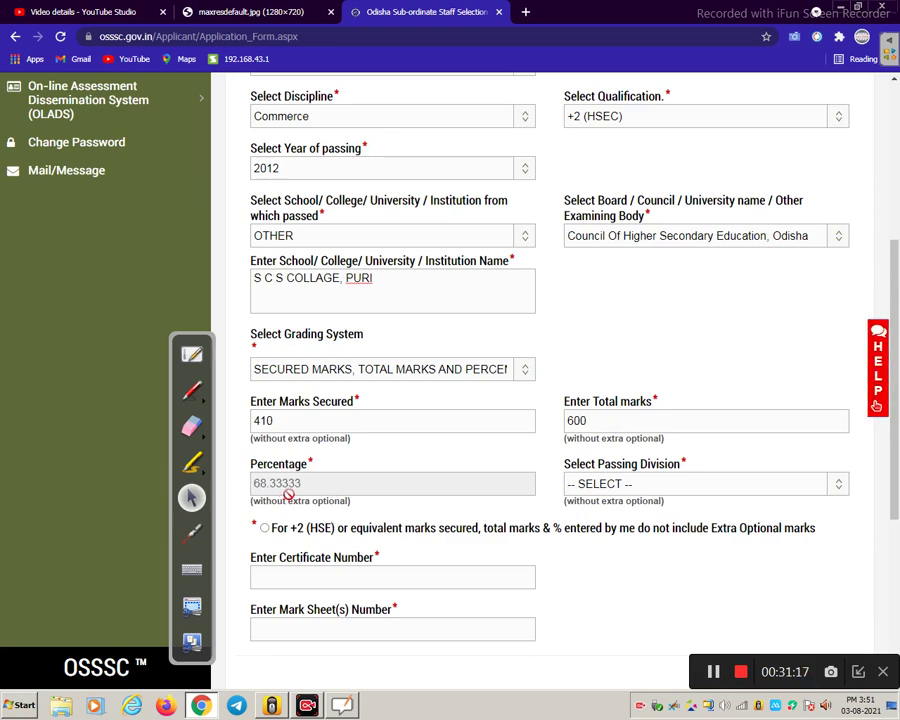
- Choose First Division, tick the no-extra-optional-subjects declaration, and fill certificate and mark sheet numbers
left_click(609, 487)
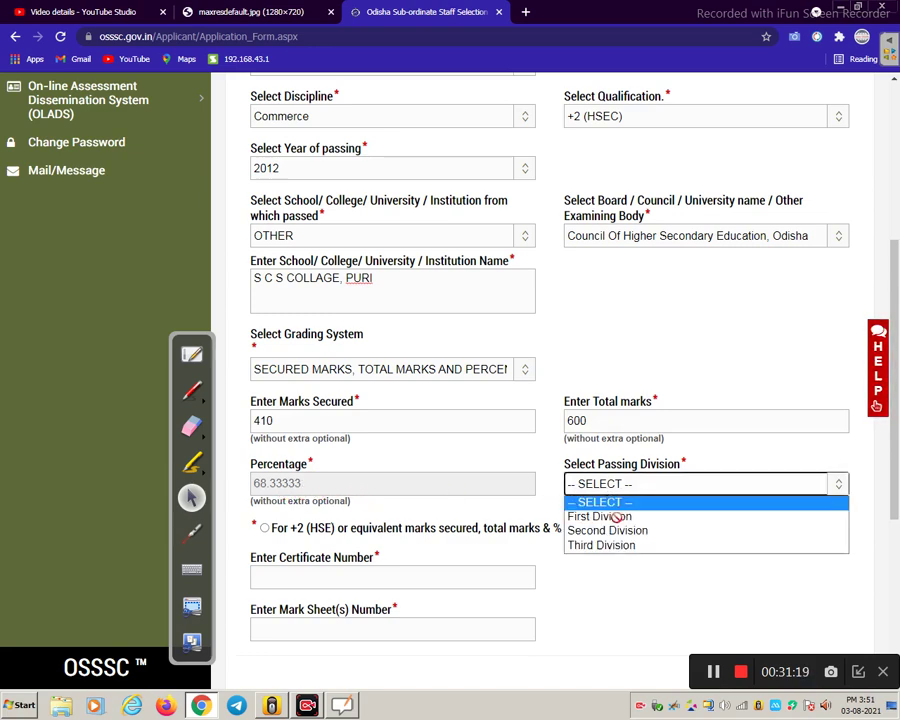
left_click(612, 515)
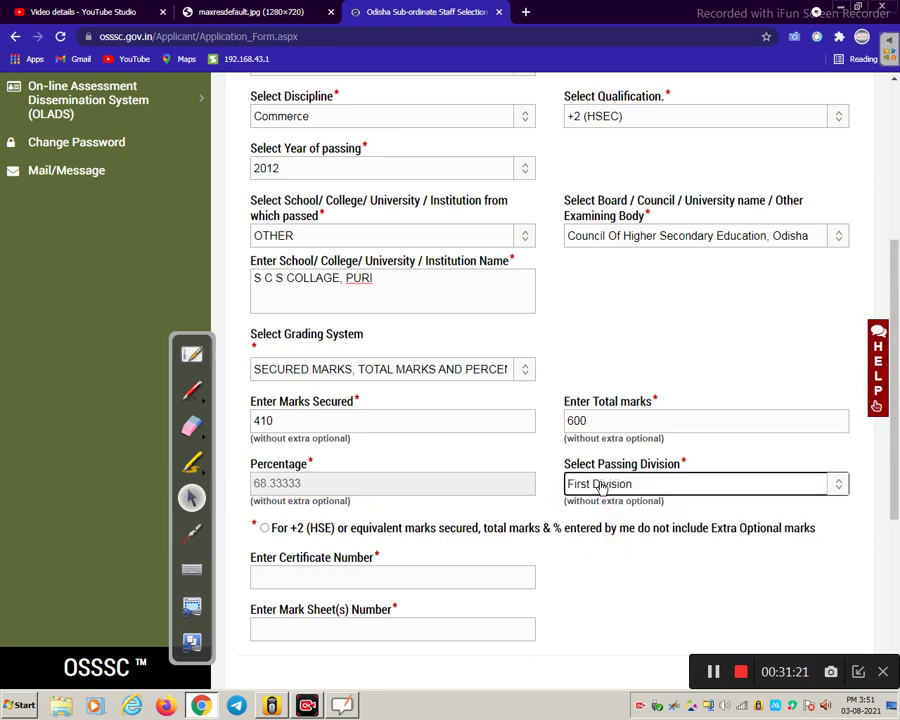
scroll(600, 484, "down", 1)
left_click(264, 458)
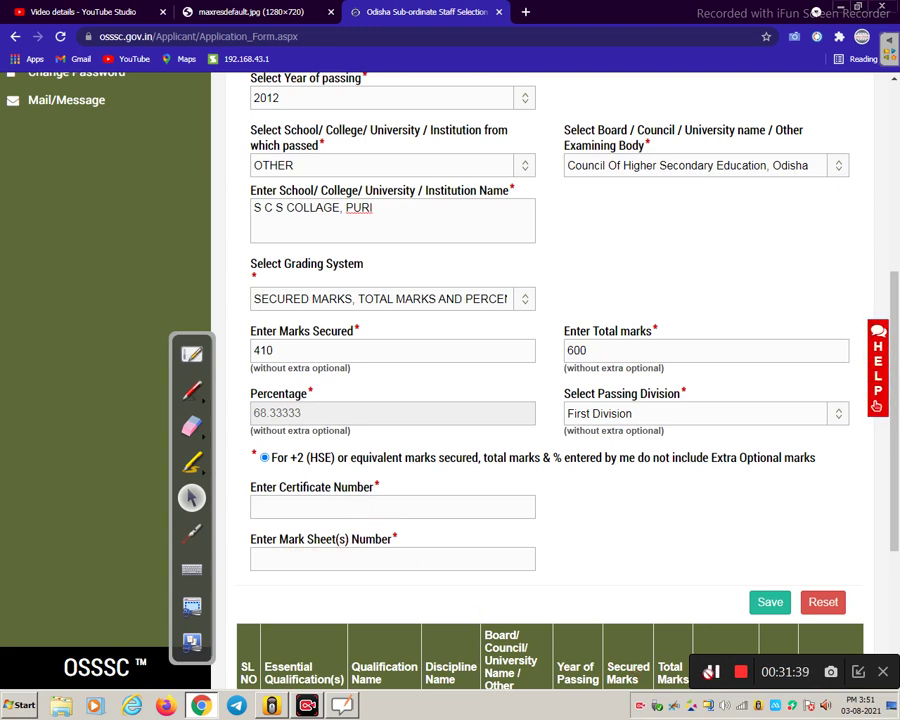
left_click(712, 671)
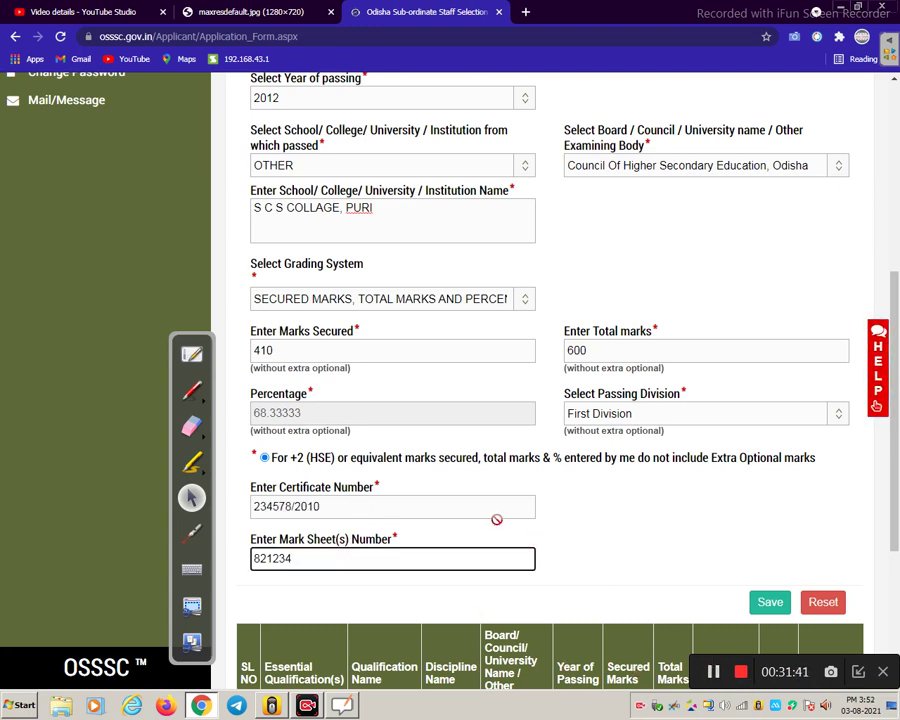
scroll(496, 519, "down", 1)
- Save the +2 qualification and advance to the Miscellaneous Details step
left_click(762, 532)
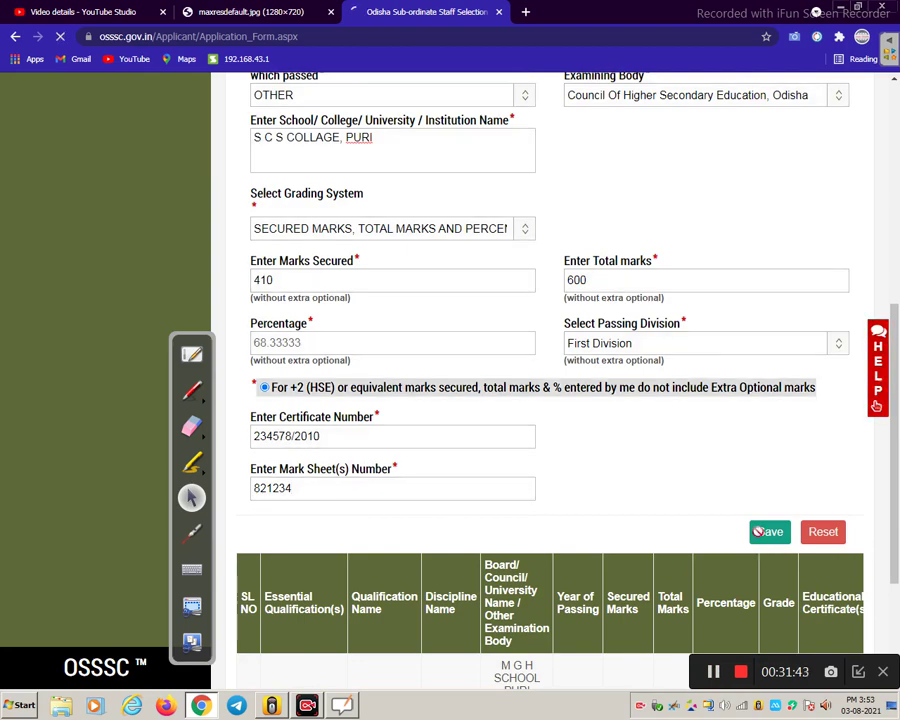
scroll(622, 526, "down", 2)
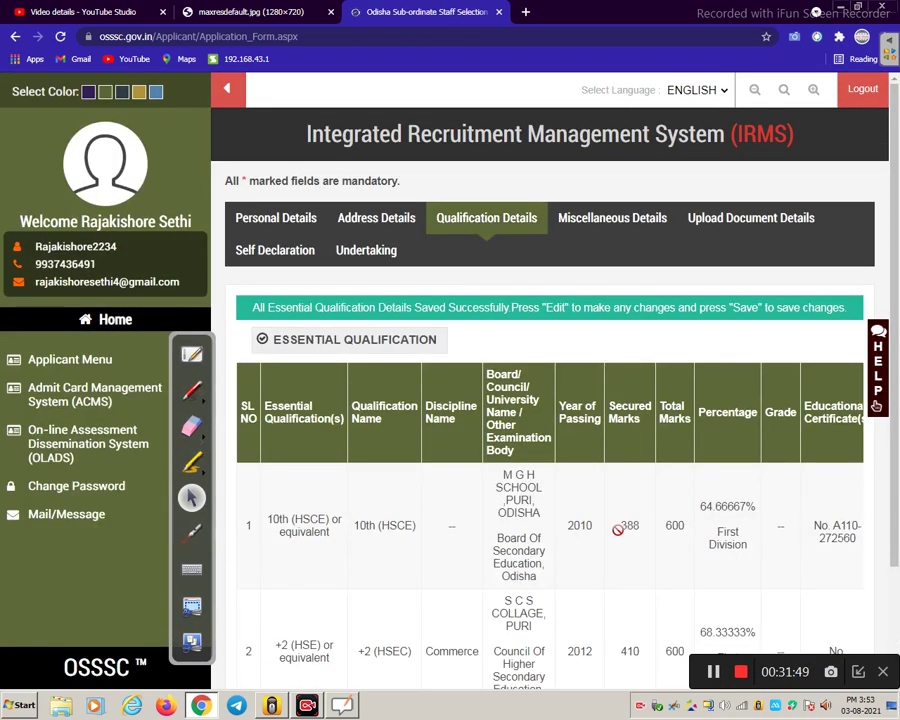
scroll(620, 500, "down", 2)
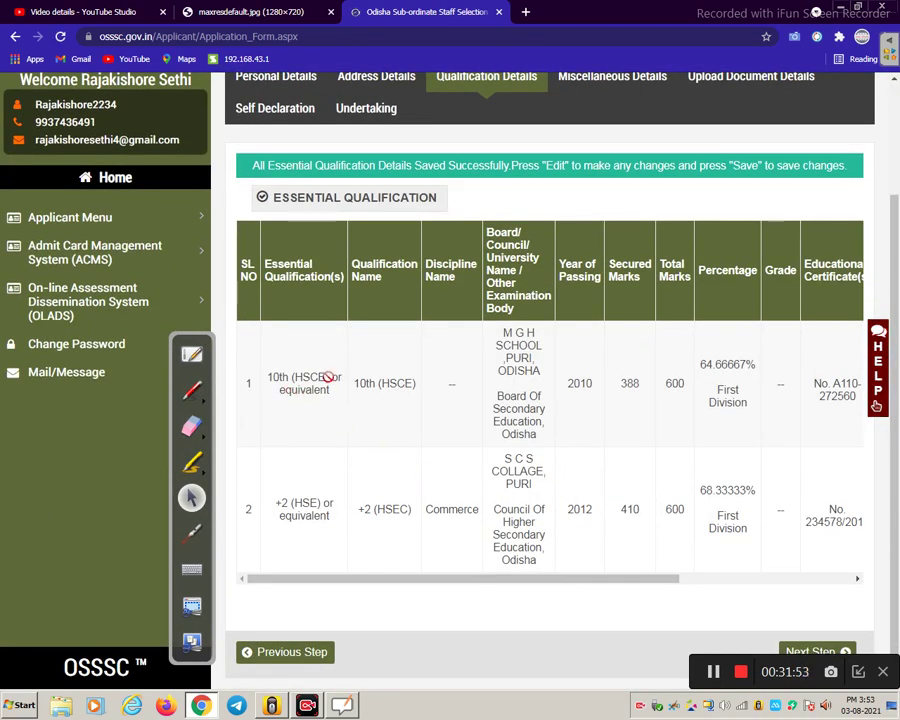
left_click(810, 651)
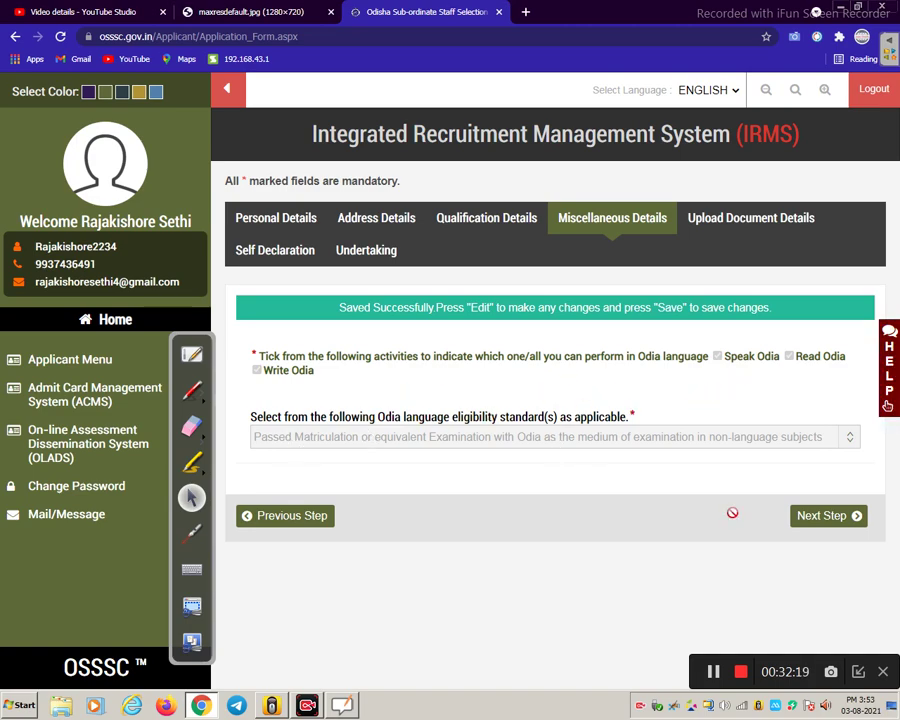
- Upload and save the applicant's photo as the PHOTO document, then continue to Self Declaration
left_click(822, 518)
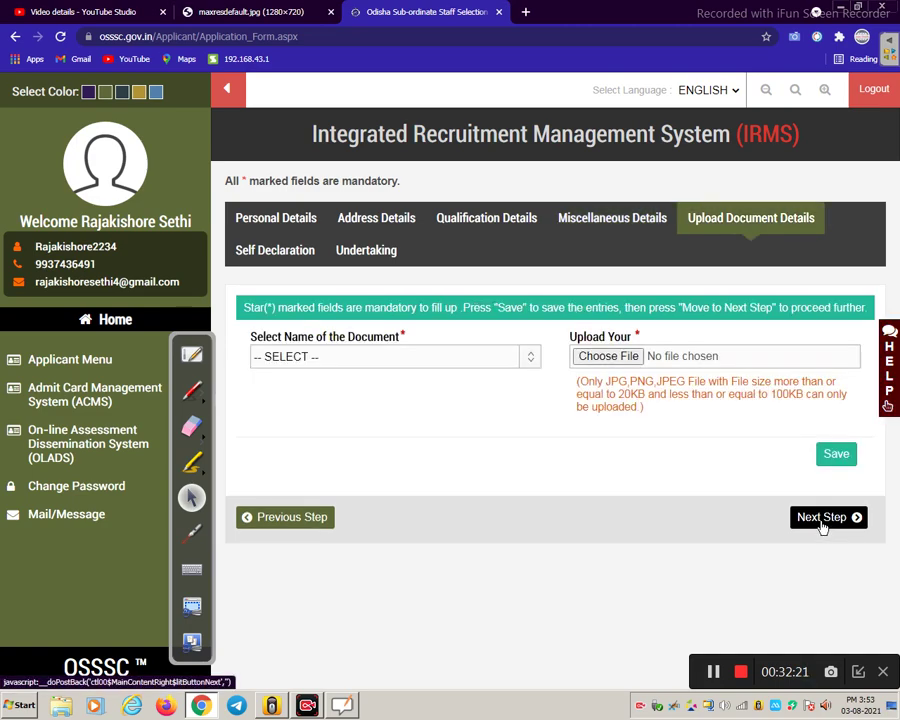
left_click(388, 372)
left_click(342, 388)
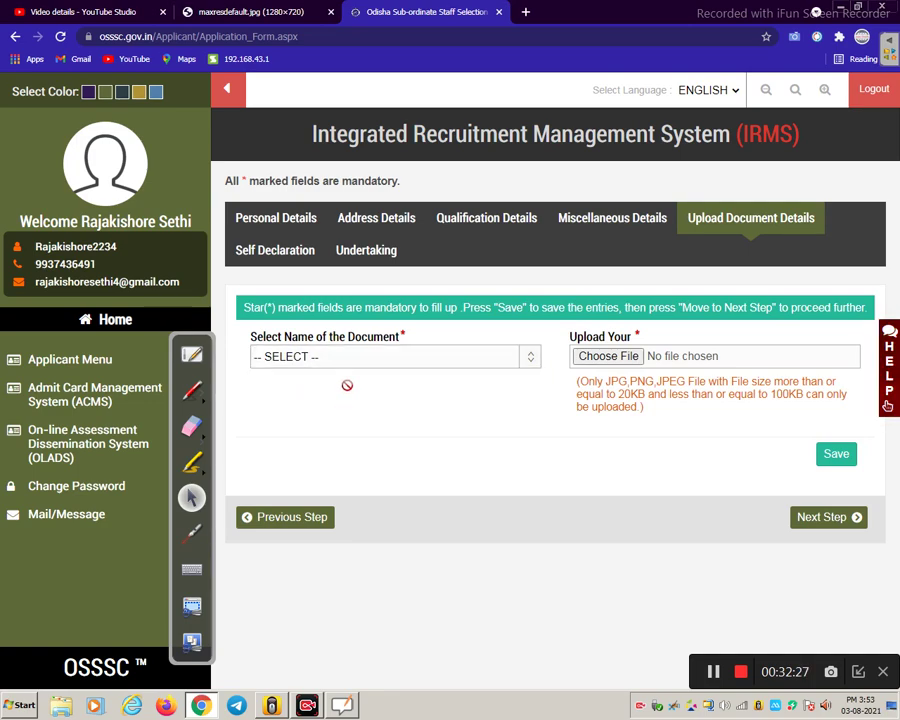
left_click(350, 362)
left_click(341, 391)
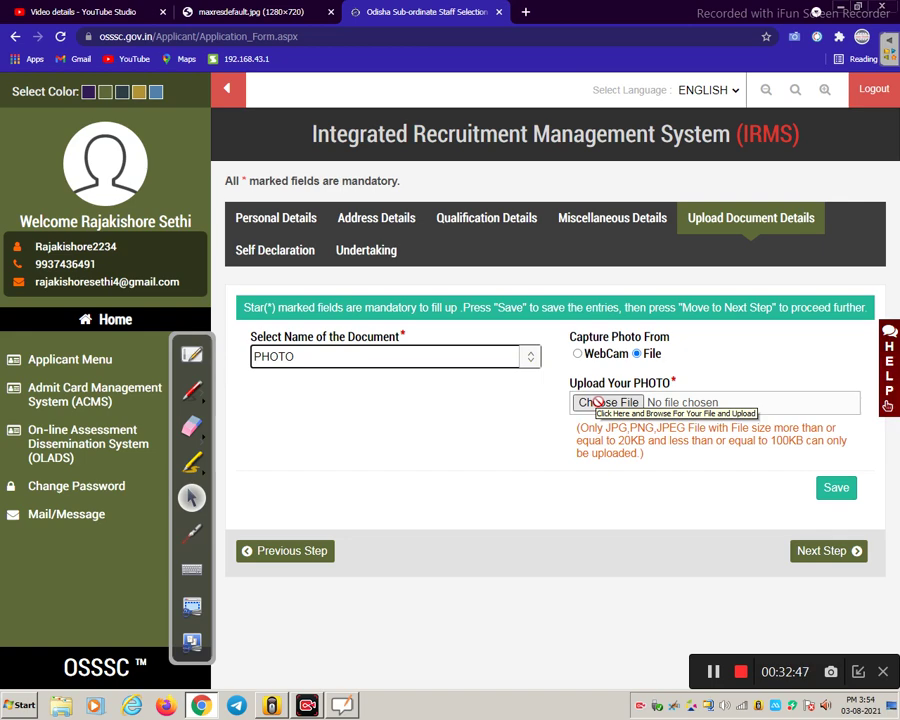
left_click(714, 671)
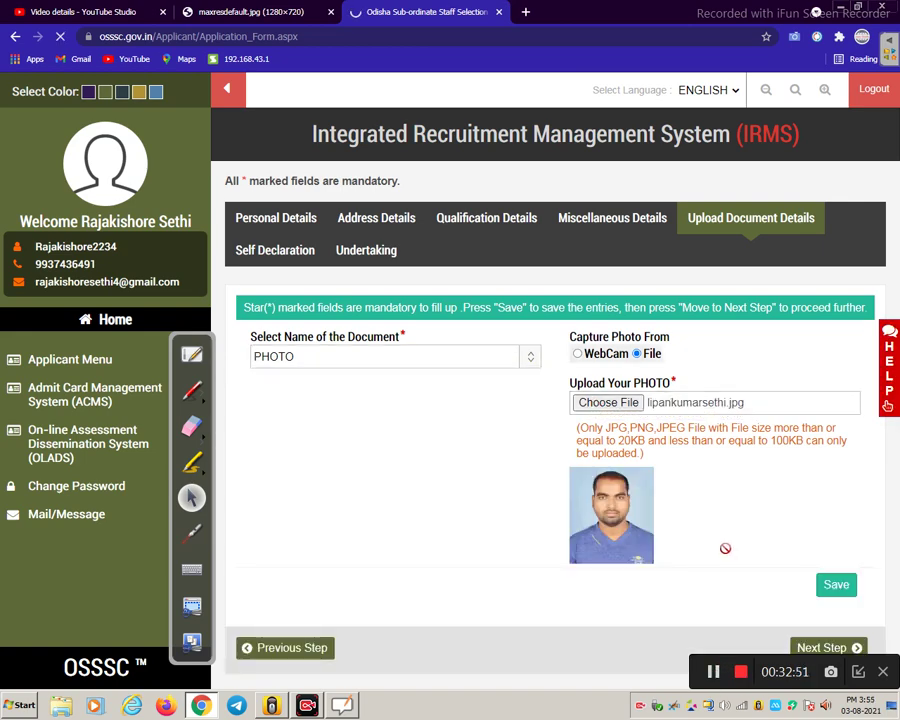
left_click(840, 587)
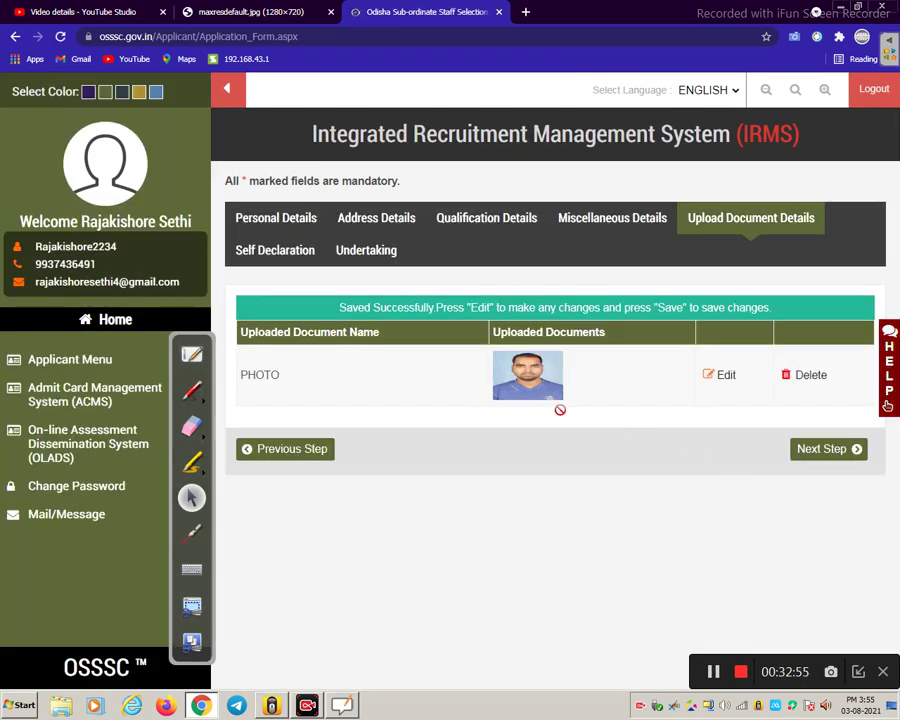
left_click(828, 457)
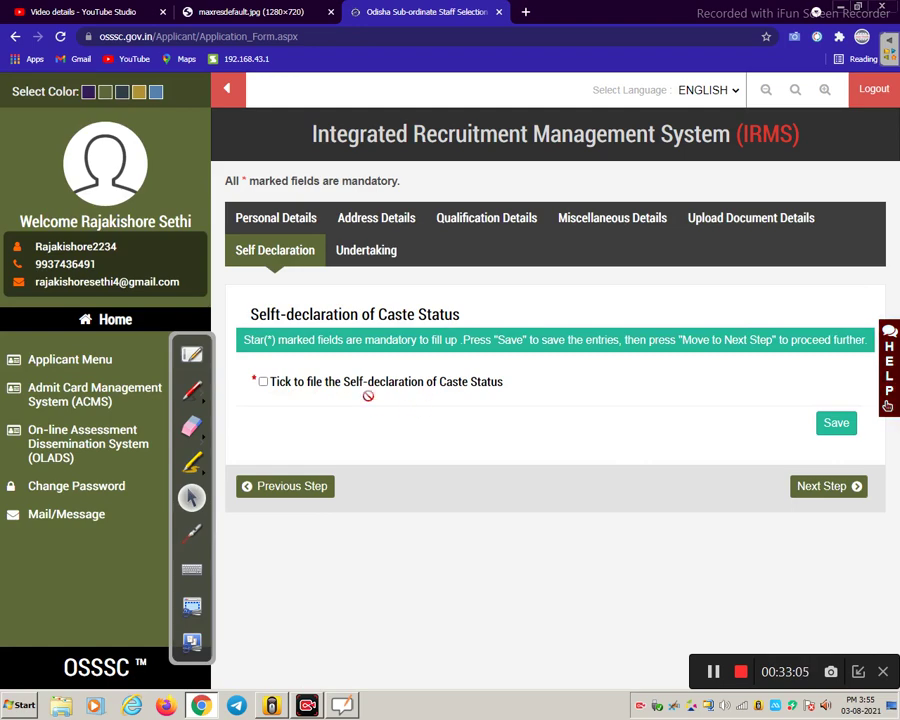
- Tick the caste status self-declaration and continue to the Undertaking step
left_click(263, 381)
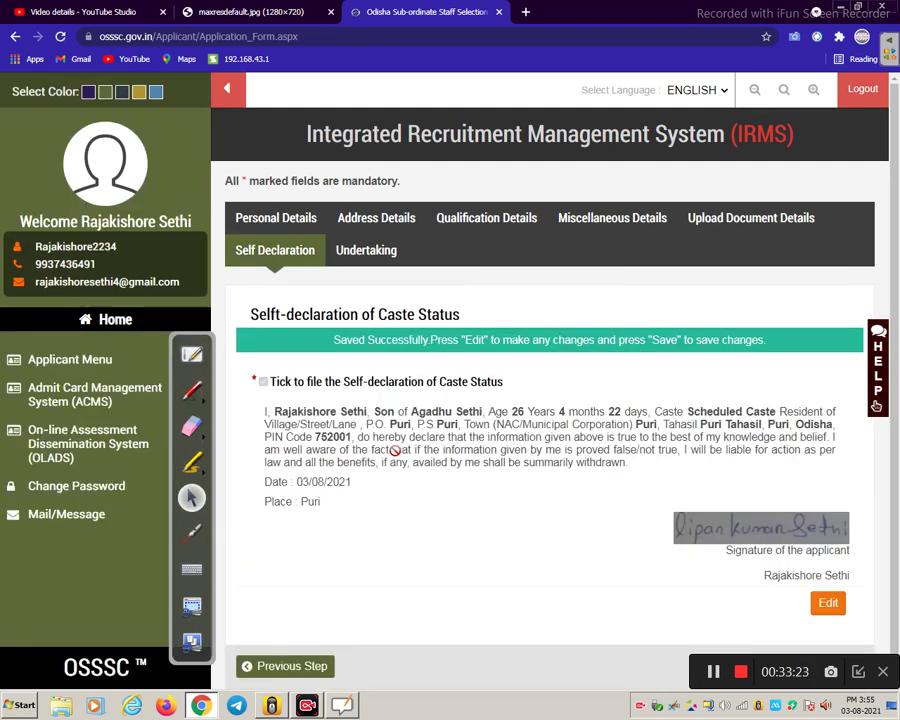
scroll(395, 451, "down", 1)
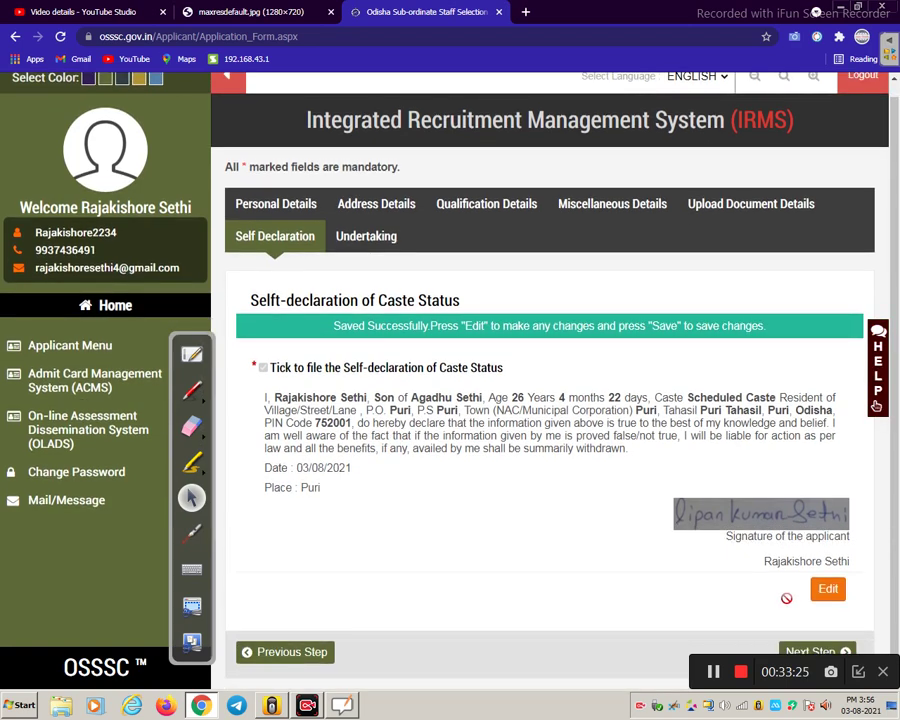
left_click(826, 650)
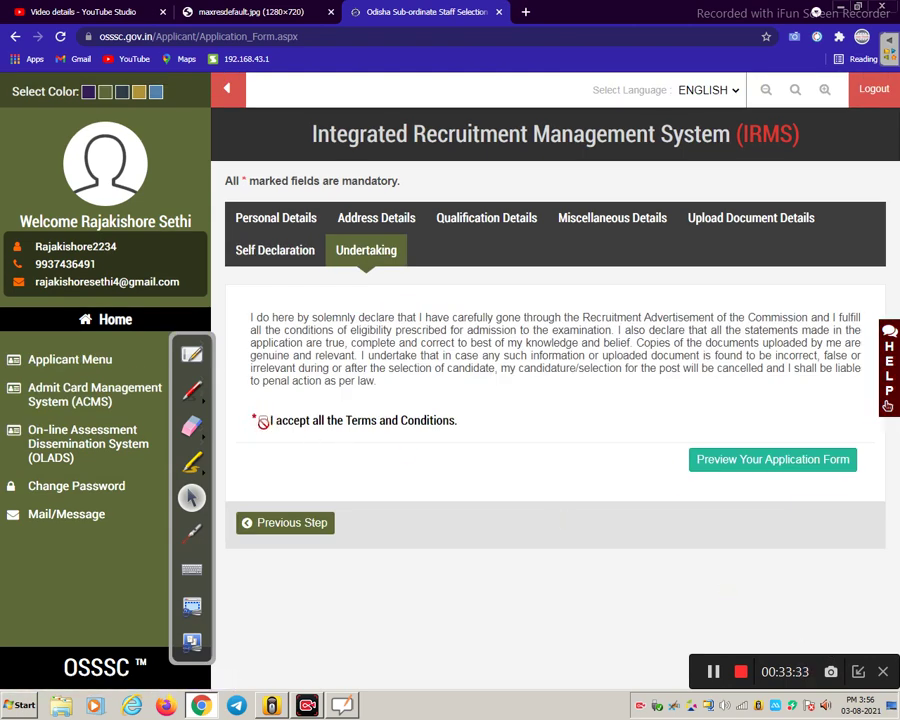
- Accept the terms, review the application preview, and confirm final submission
left_click(263, 421)
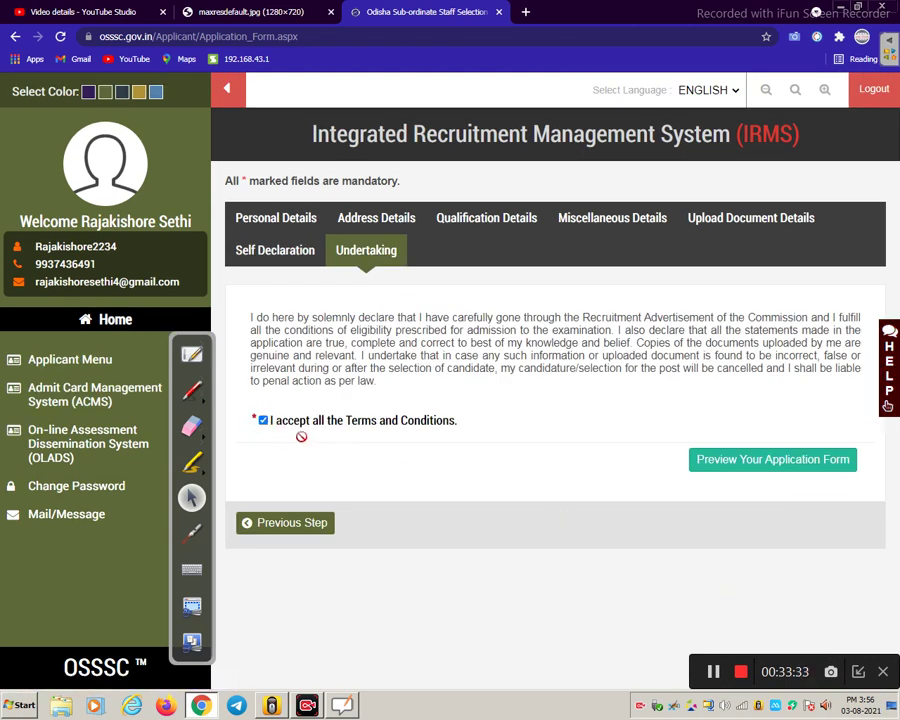
left_click(767, 466)
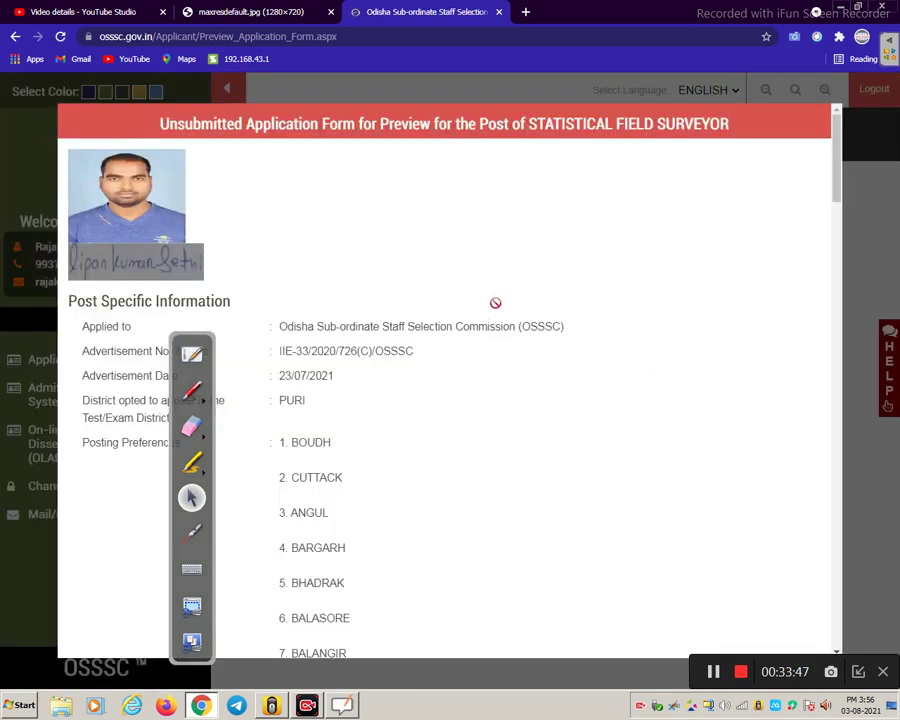
scroll(495, 302, "down", 7)
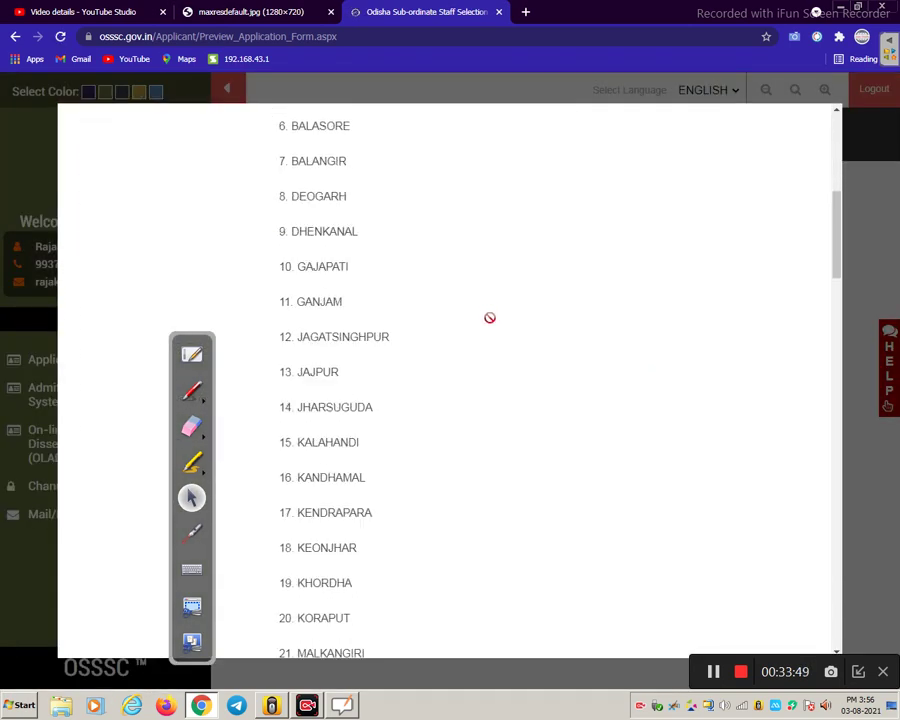
scroll(490, 318, "down", 10)
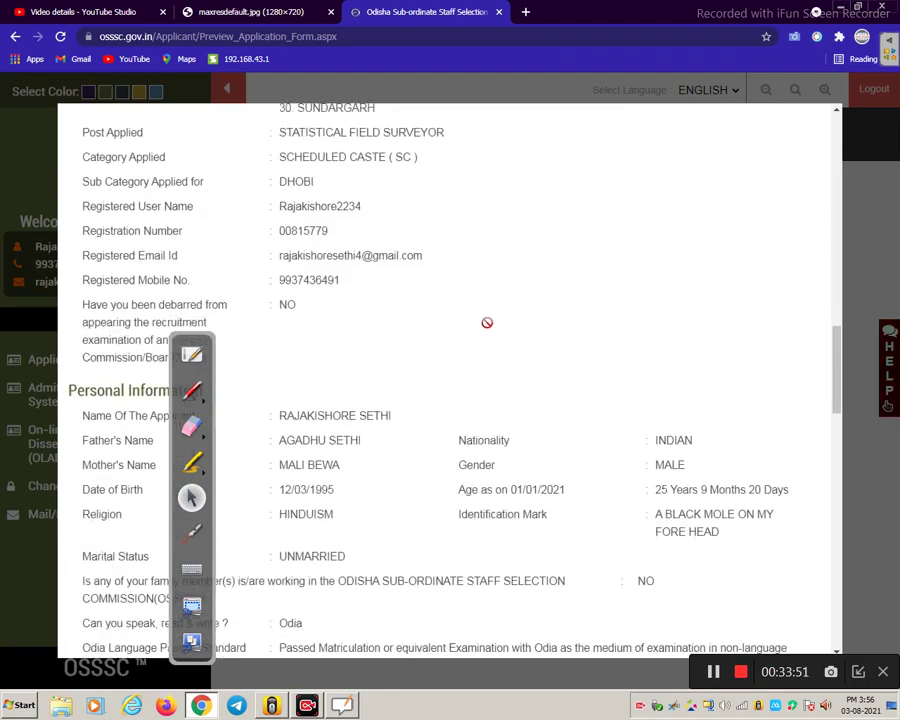
scroll(487, 322, "down", 12)
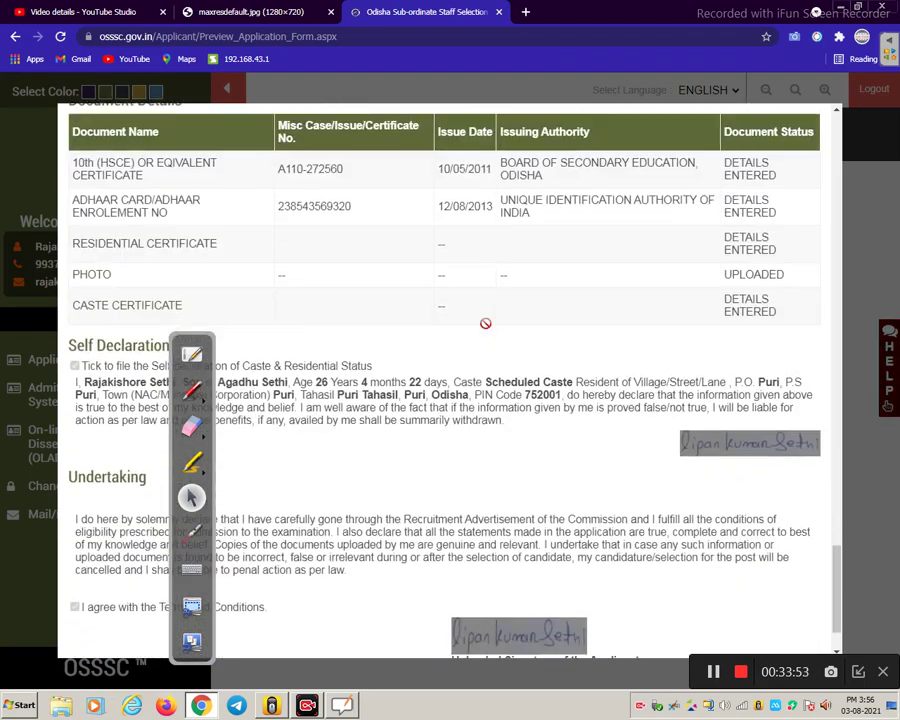
scroll(485, 323, "down", 2)
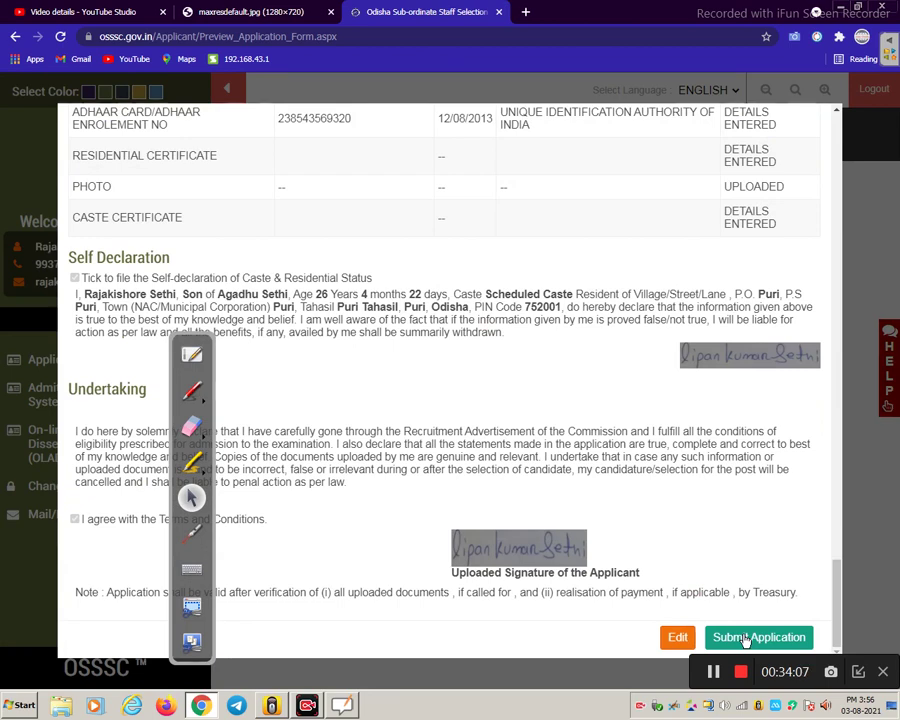
left_click(745, 639)
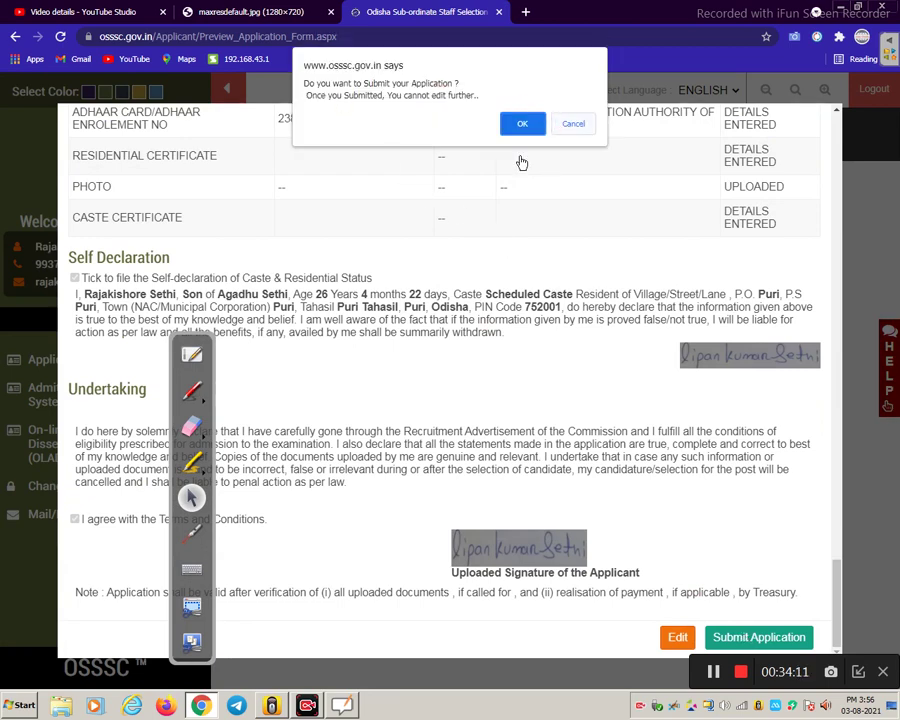
left_click(521, 125)
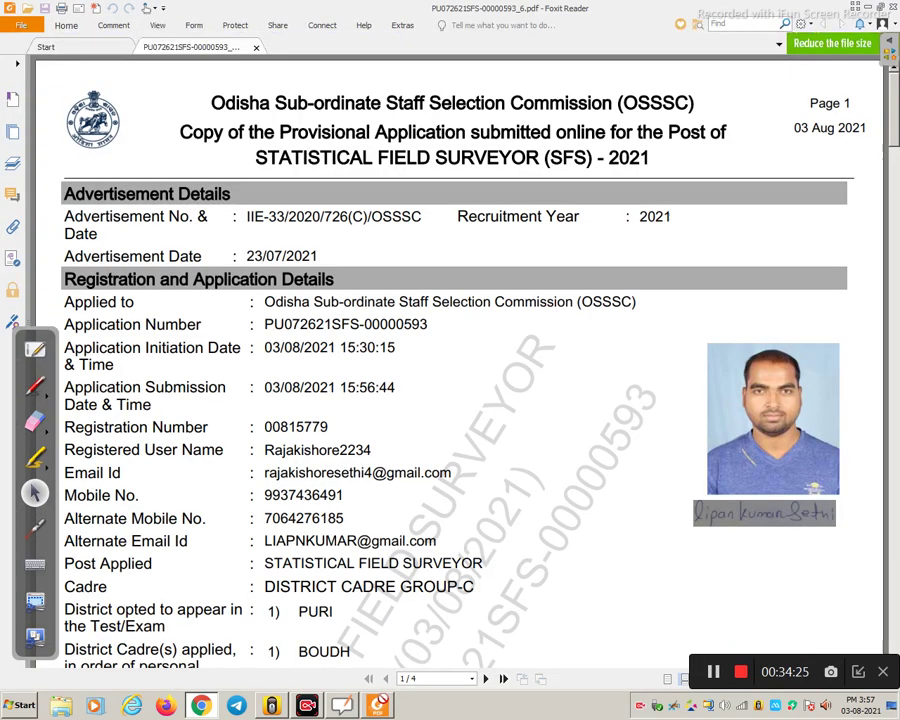
- Scroll through all four pages of the provisional application PDF, then return to Chrome
scroll(432, 385, "down", 3)
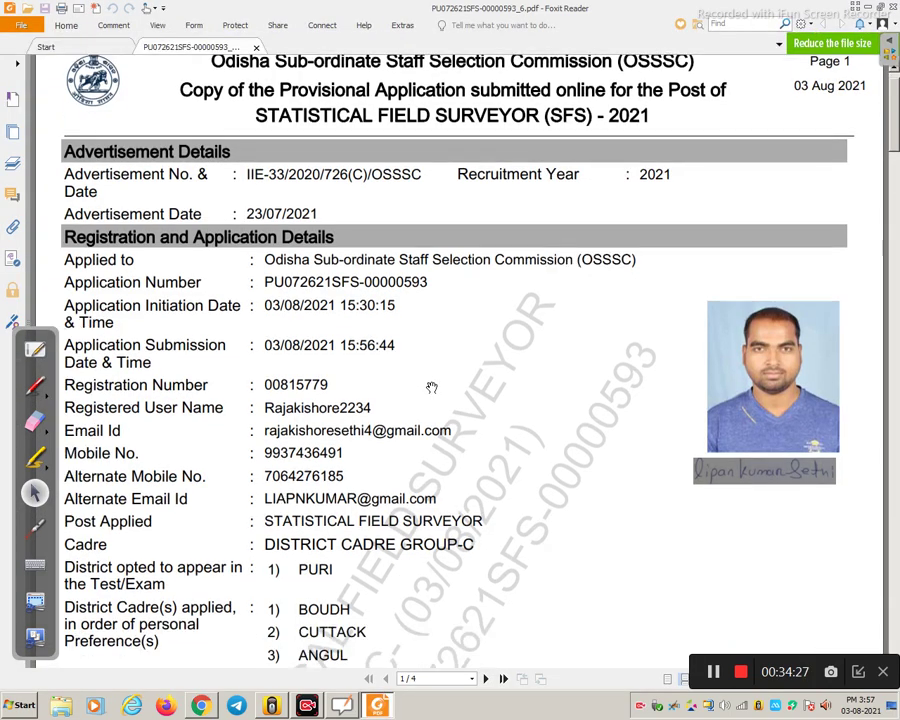
scroll(428, 380, "down", 1)
scroll(414, 382, "up", 4)
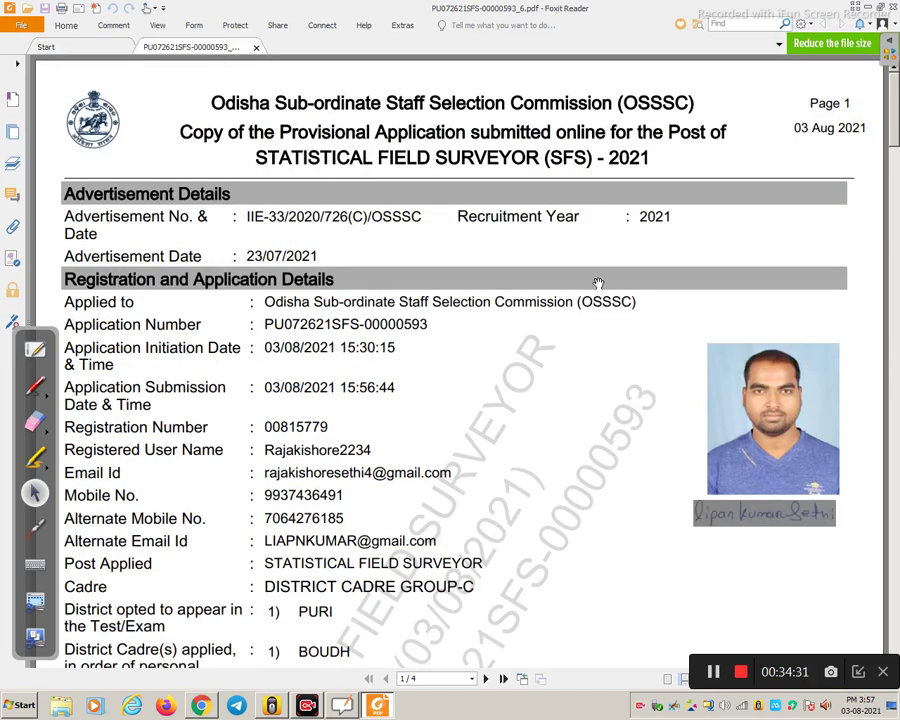
scroll(598, 283, "down", 6)
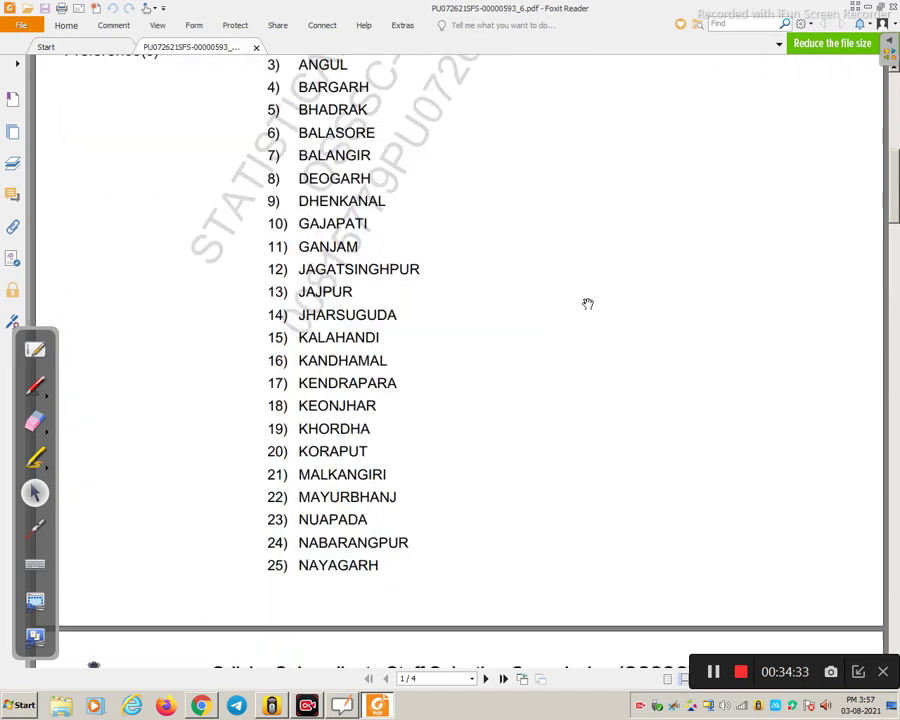
scroll(588, 304, "down", 10)
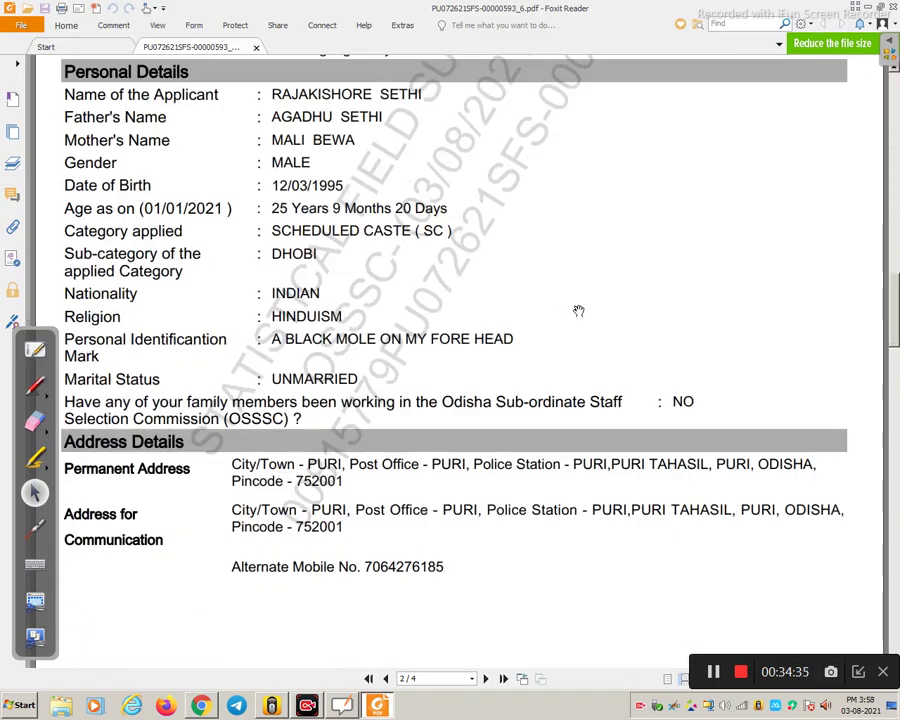
scroll(578, 311, "down", 10)
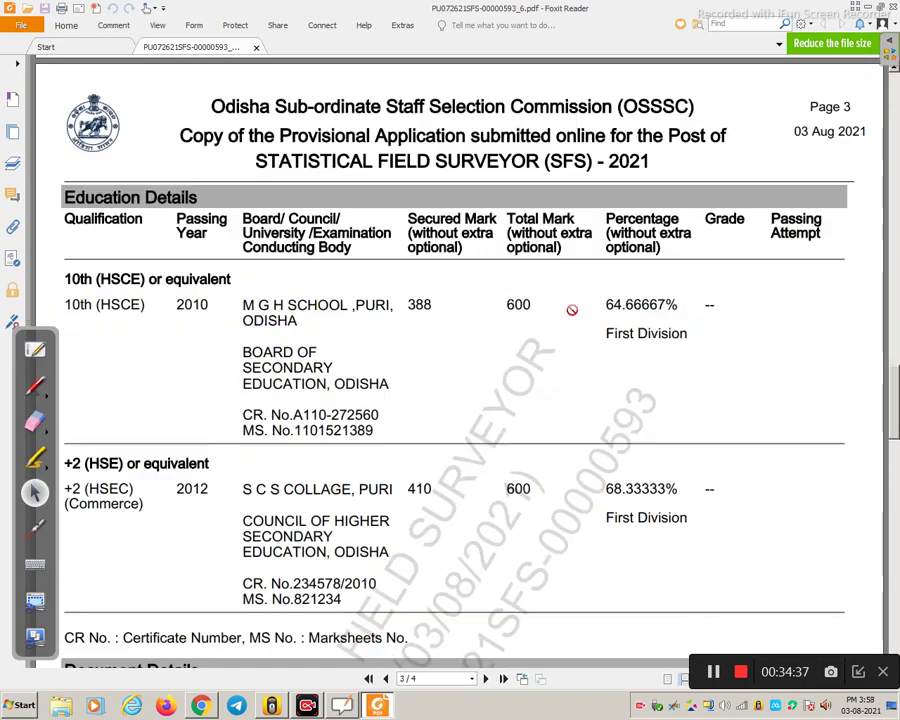
scroll(572, 310, "down", 10)
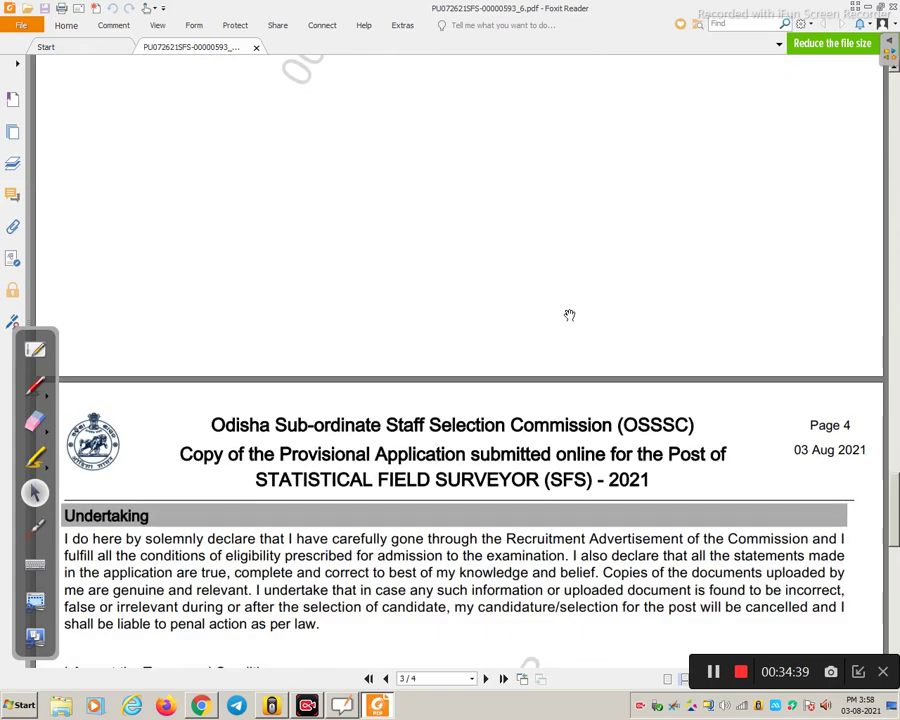
scroll(569, 315, "down", 2)
scroll(569, 315, "down", 5)
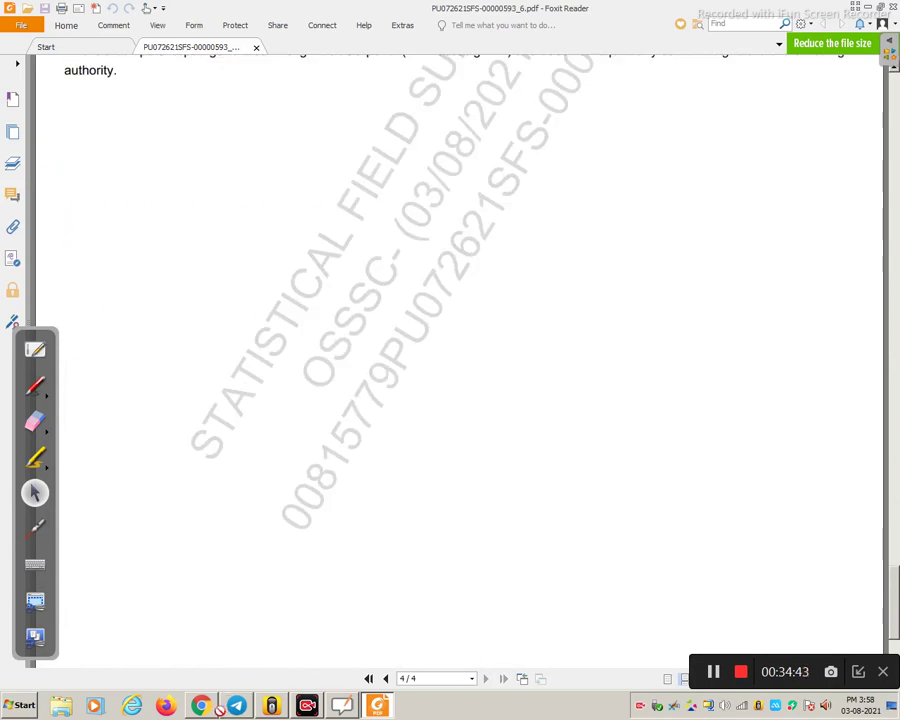
key("alt+Tab")
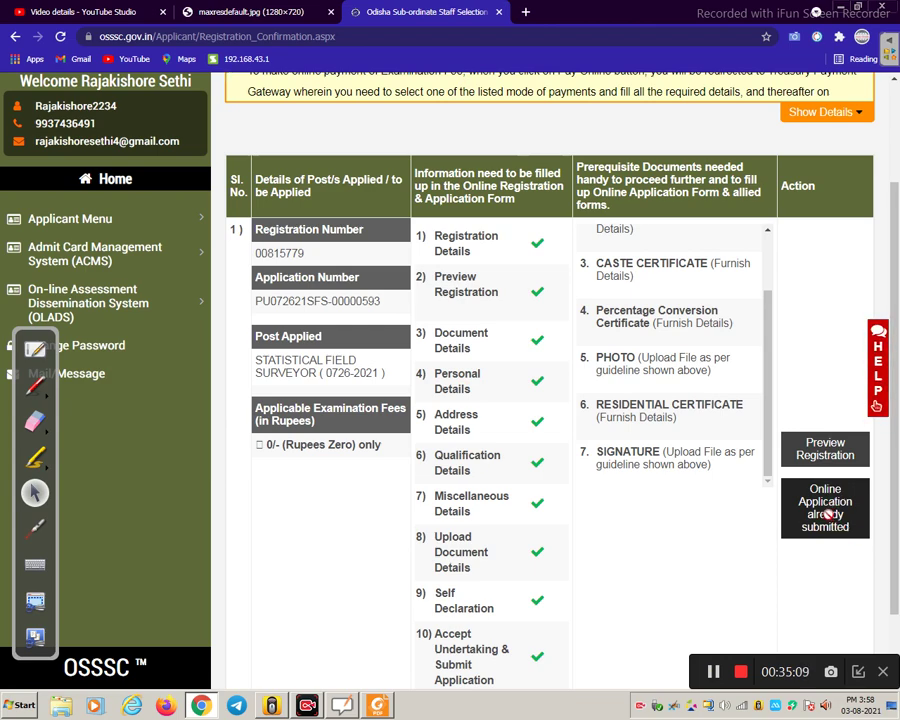
- Scroll the home page to see the Statistical Field Surveyor application status Submitted
scroll(788, 498, "up", 2)
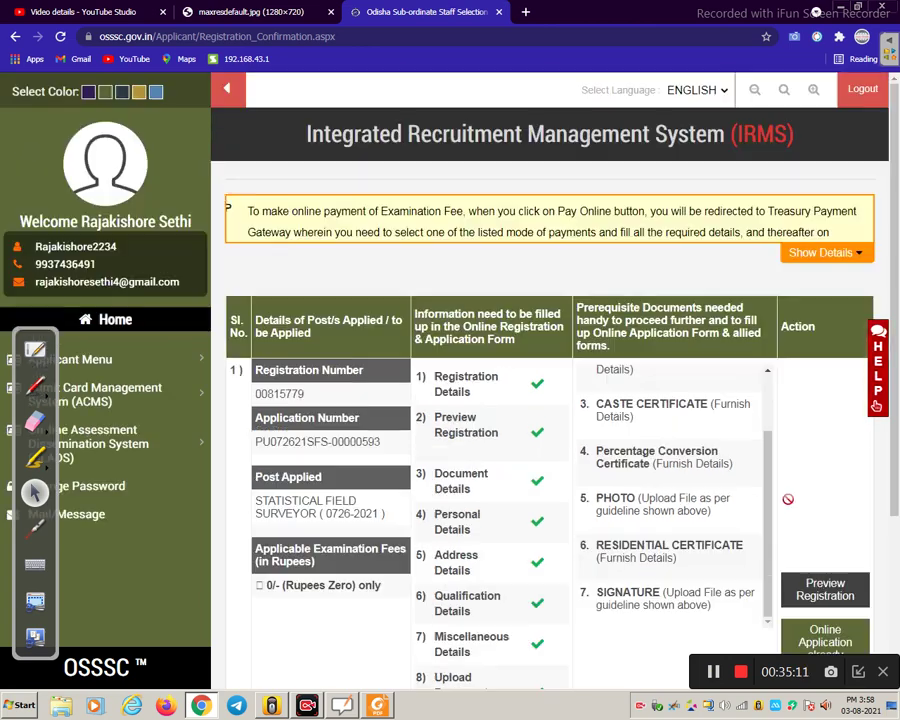
scroll(786, 498, "down", 3)
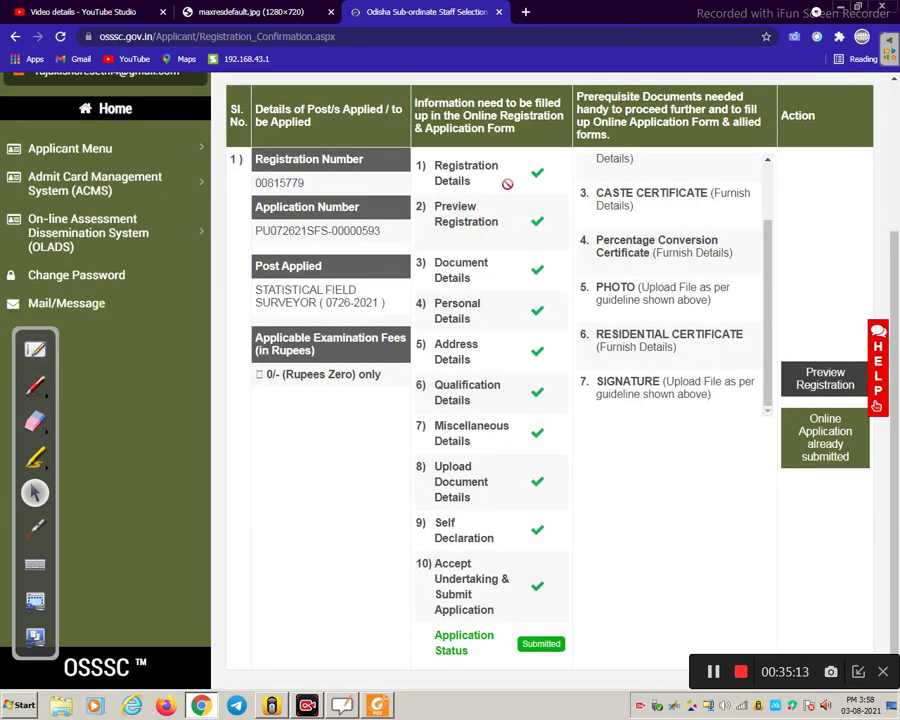